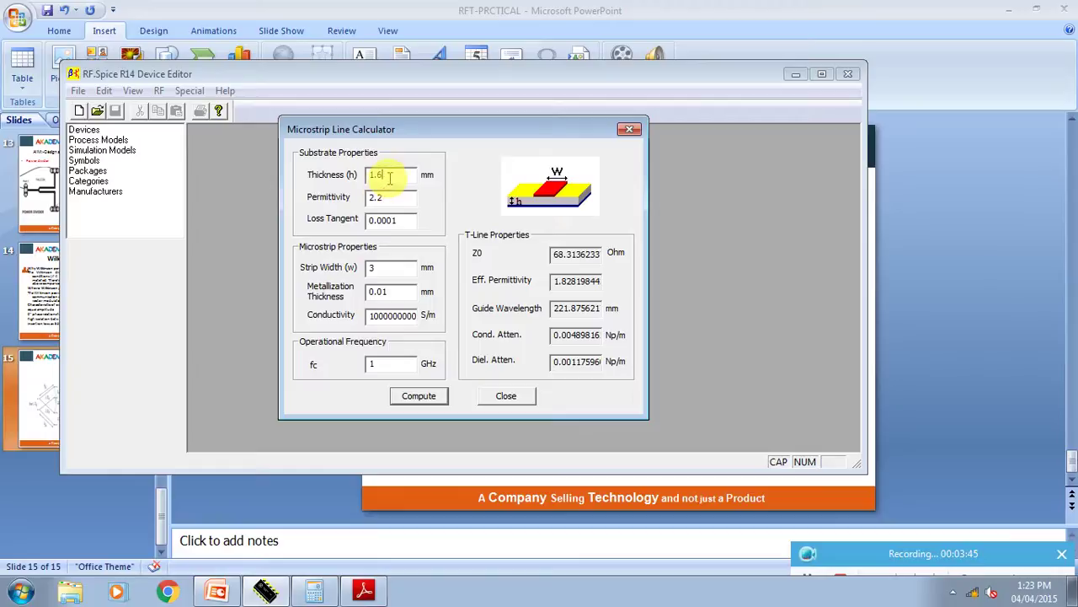
- Set the substrate thickness to 1.6 mm, the permittivity to 4.4 and the loss tangent to 0.09
left_click_drag(378, 174, 294, 174)
left_click_drag(388, 196, 277, 205)
type("4")
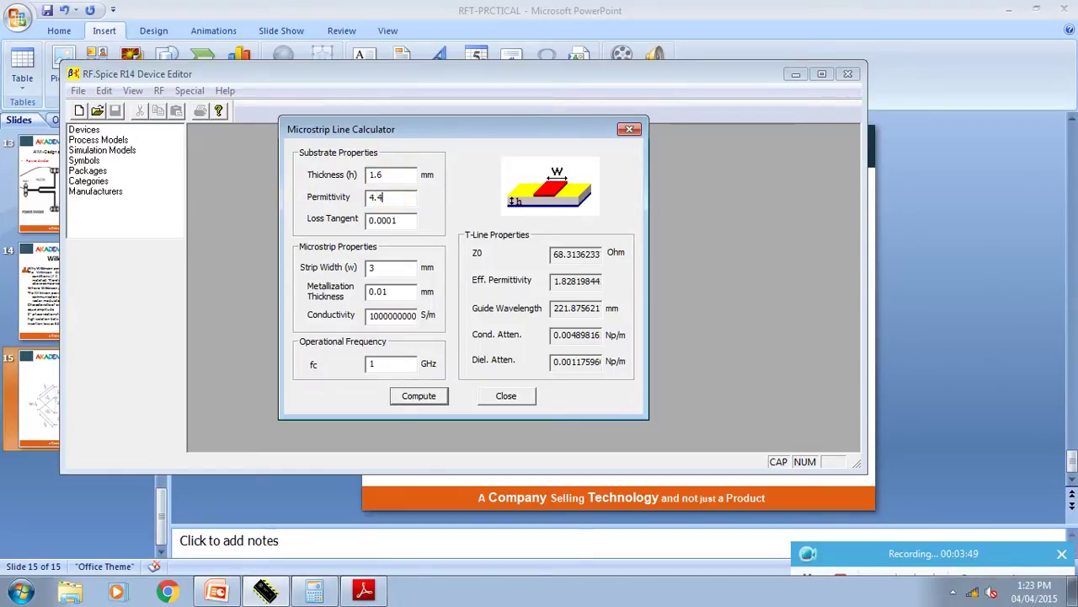
type(".4")
left_click_drag(409, 220, 278, 223)
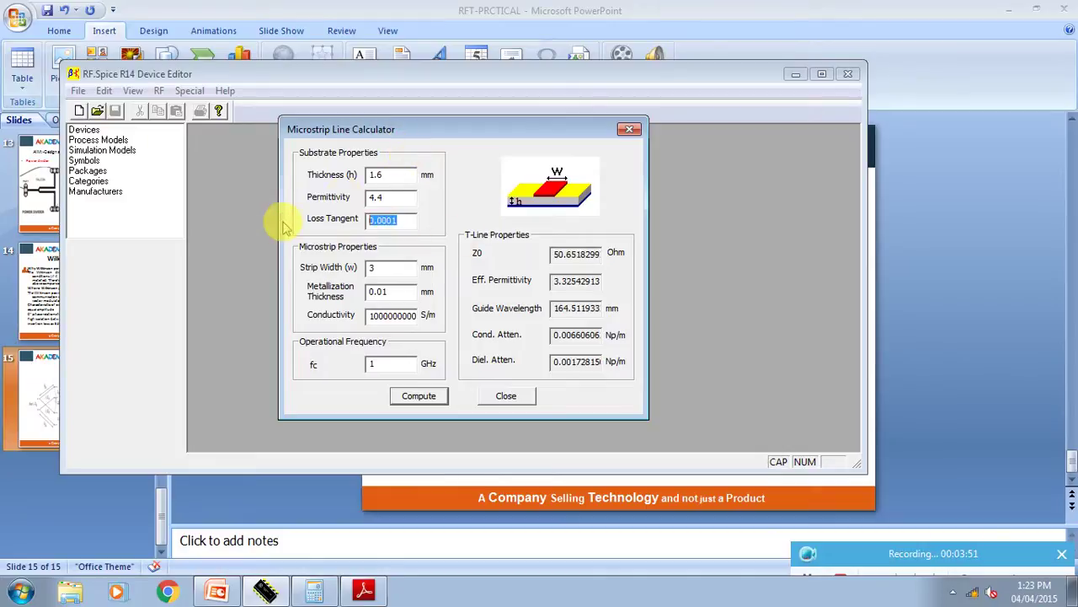
type("0.")
- Set the metallization thickness to 0.05 mm and the operational frequency to 2.4 GHz, and compute the line properties
left_click(385, 267)
left_click(392, 292)
left_click_drag(392, 291, 337, 291)
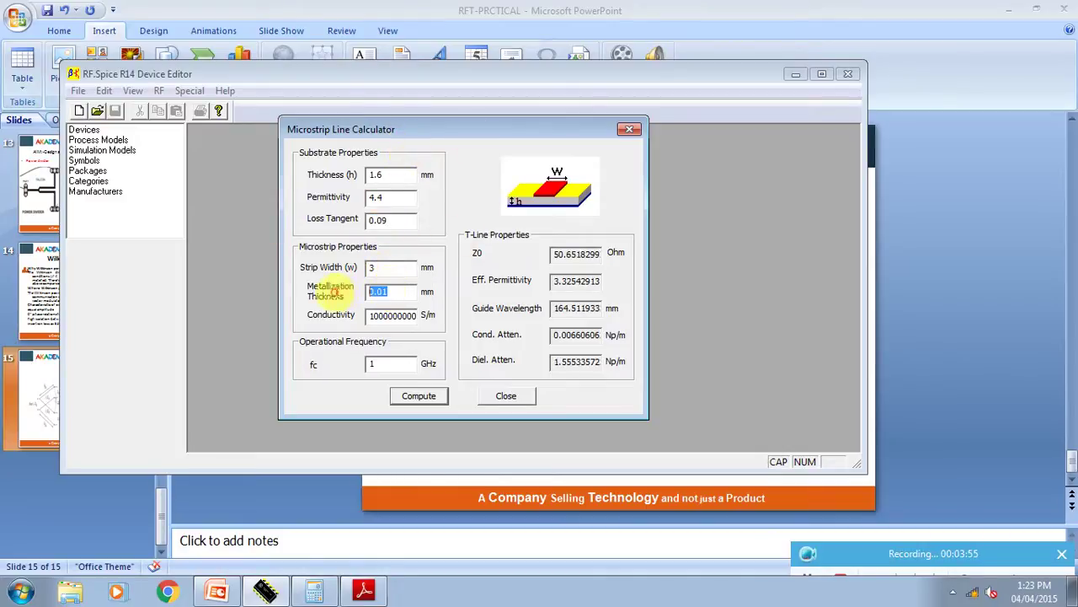
type("0.")
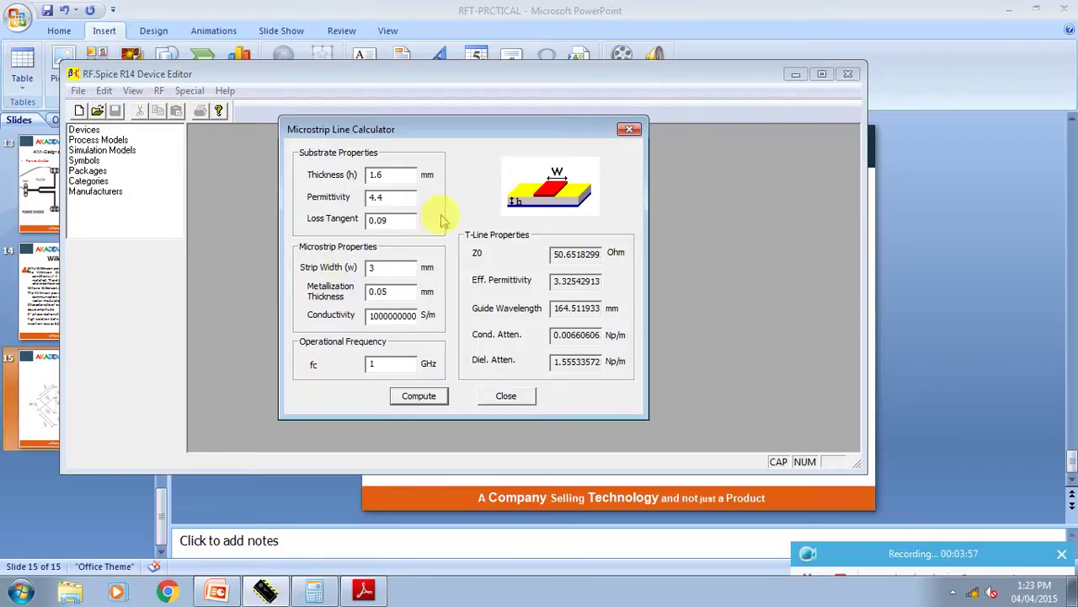
left_click_drag(386, 363, 327, 363)
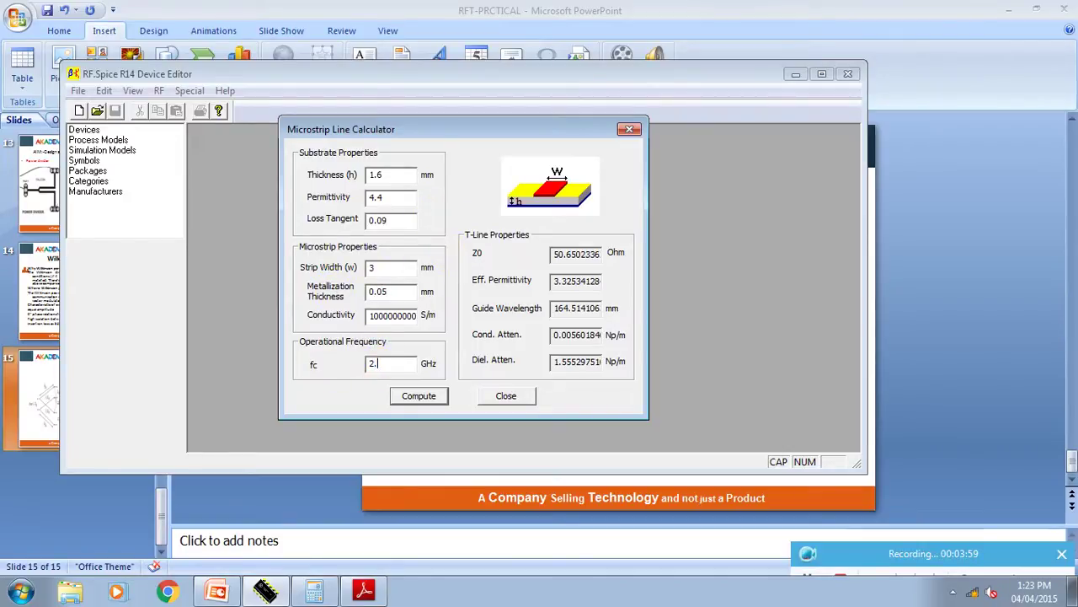
type("2.4")
left_click(419, 396)
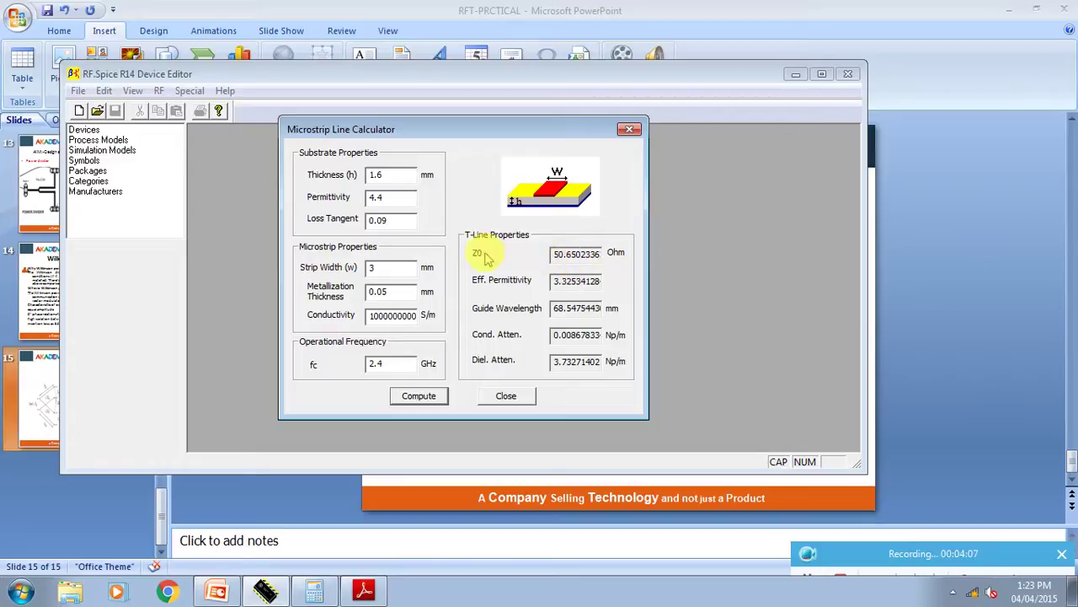
- Set the strip width to 1.6 mm and recompute the transmission line properties
double_click(399, 269)
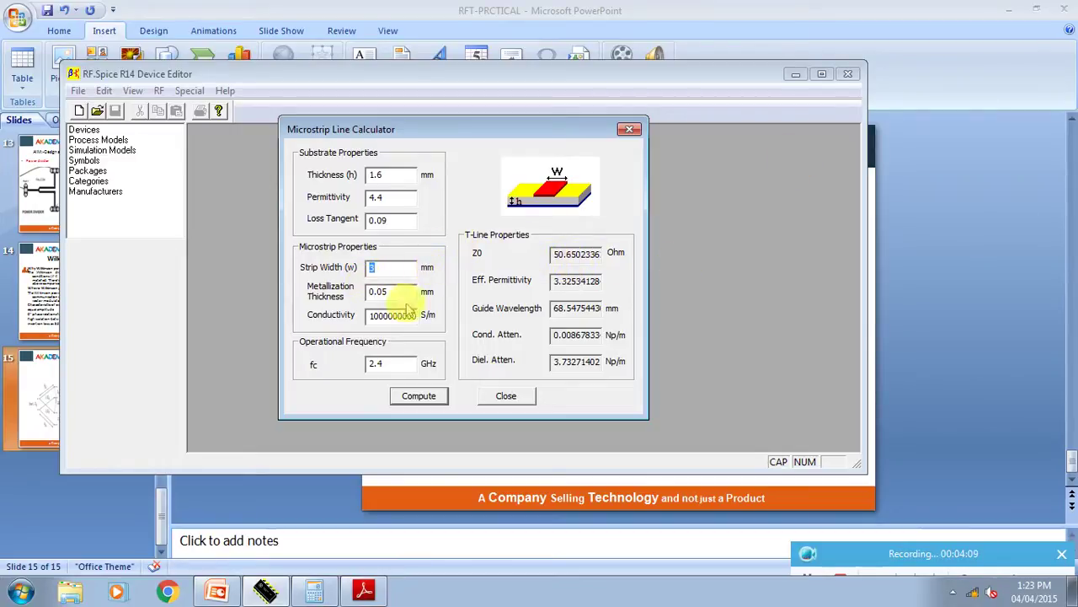
type("1.6")
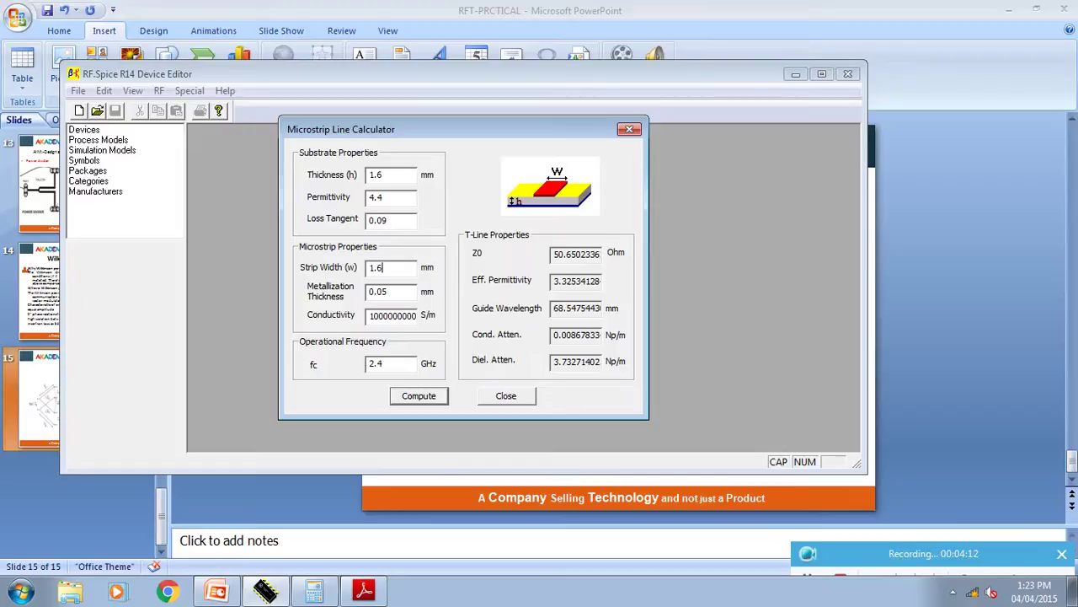
left_click(398, 395)
left_click(570, 274)
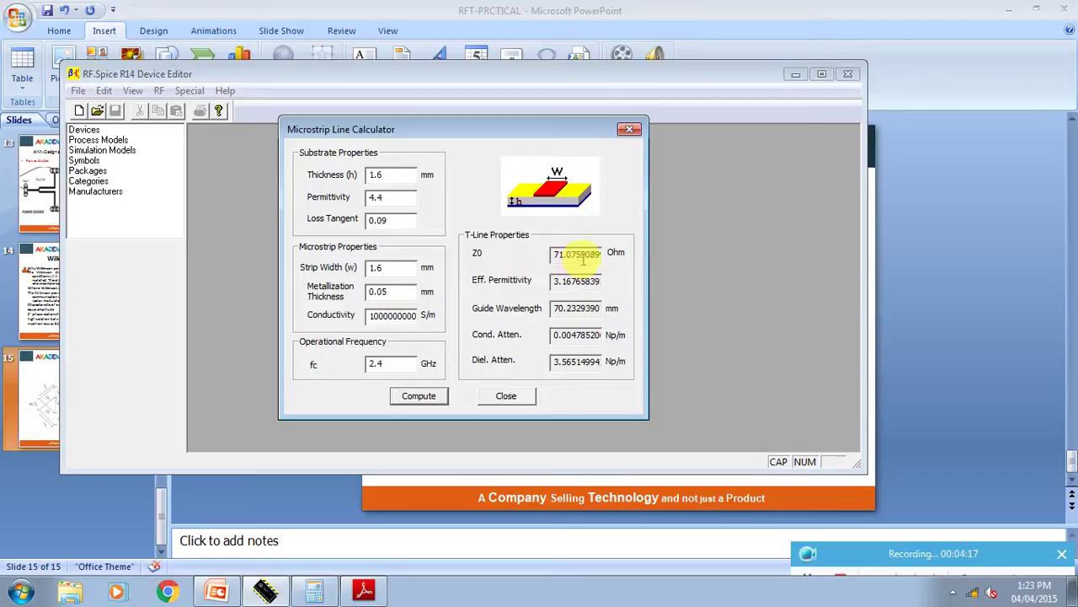
- Refine the strip width to 1.61 mm and recompute the line impedance
left_click_drag(396, 268, 369, 271)
left_click(380, 270)
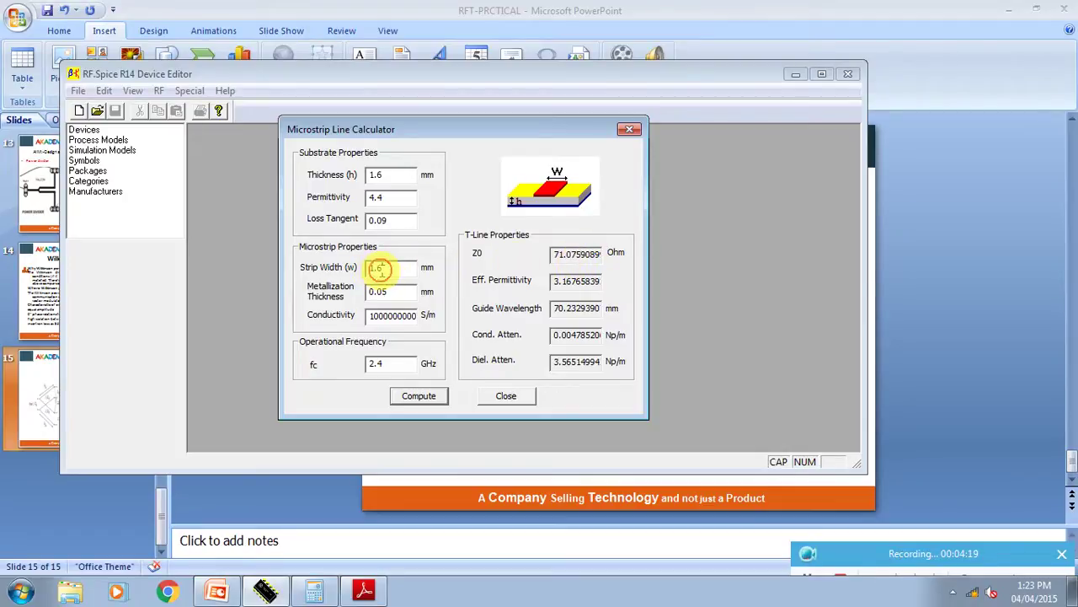
left_click(415, 396)
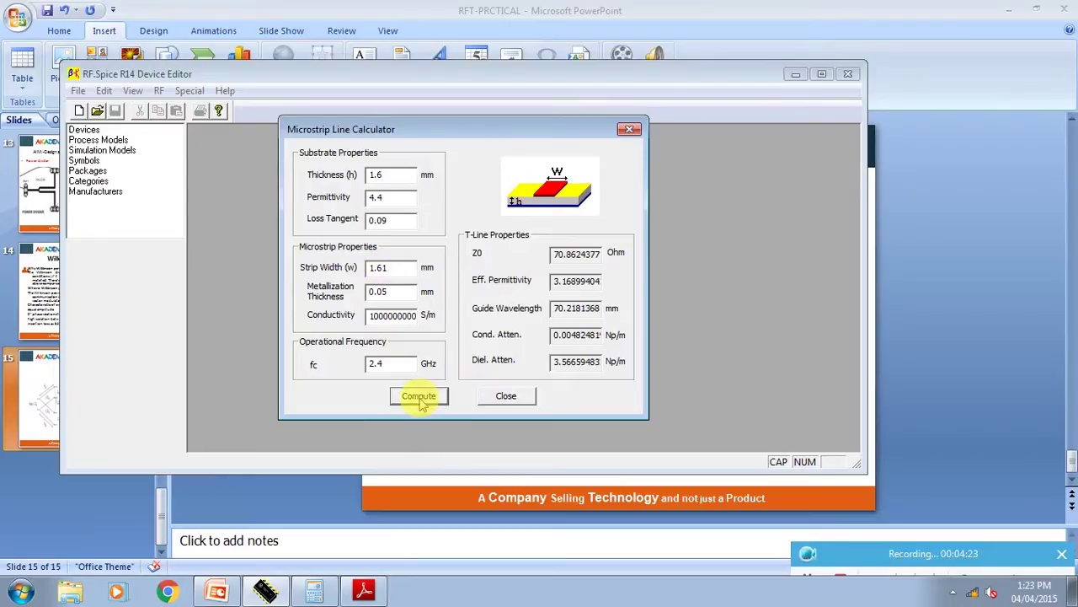
- Switch to the PowerPoint design slide and append "=1.61 MM" to the impedance line and "=68/4=17MM" to the guided wavelength line
left_click_drag(395, 269, 356, 266)
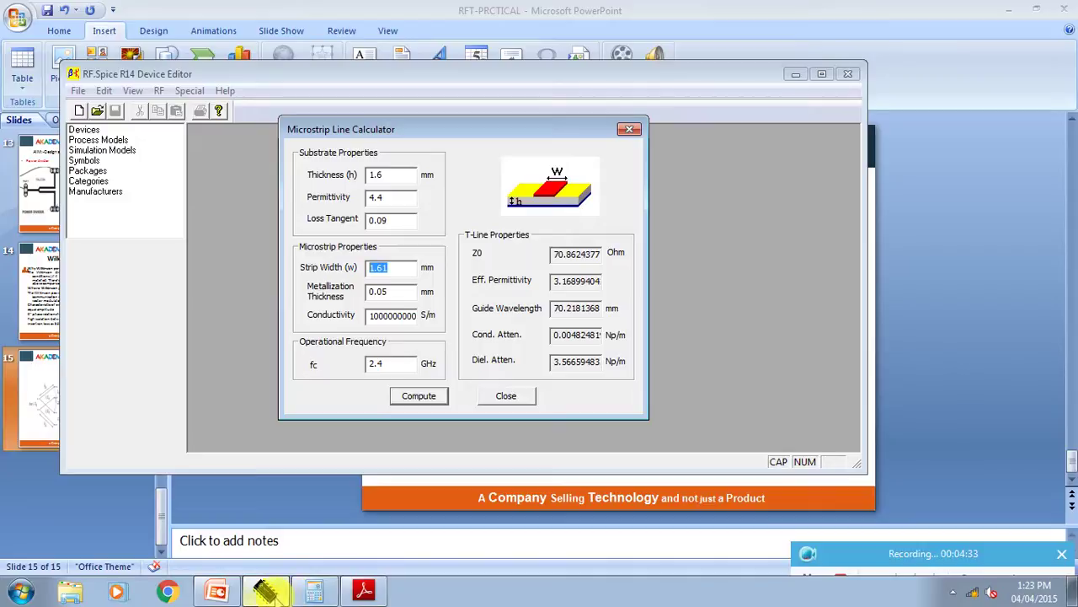
left_click(216, 591)
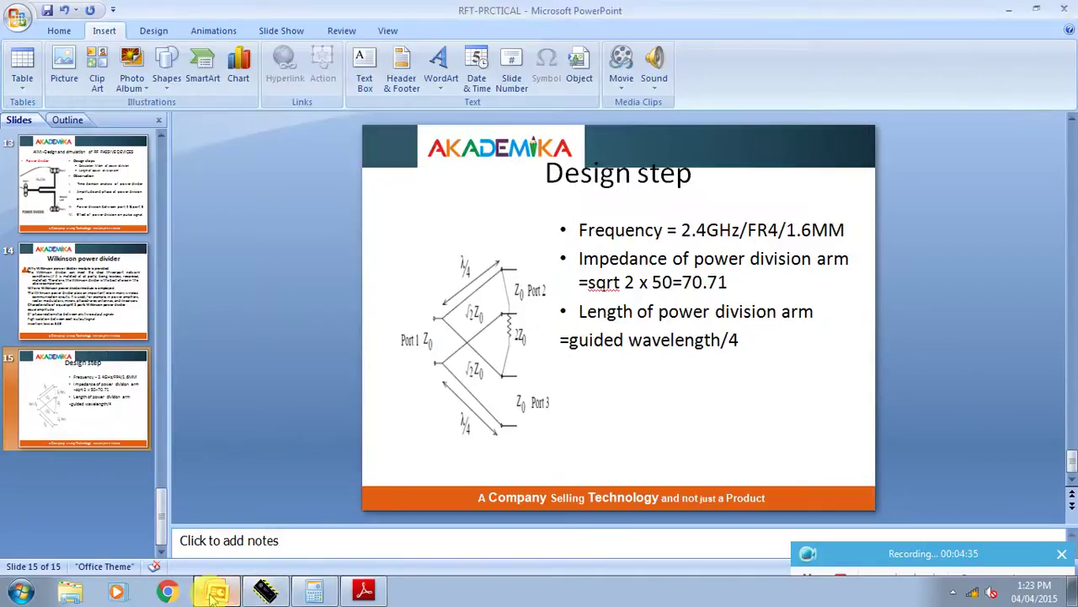
left_click(766, 287)
type("=1.61 MM")
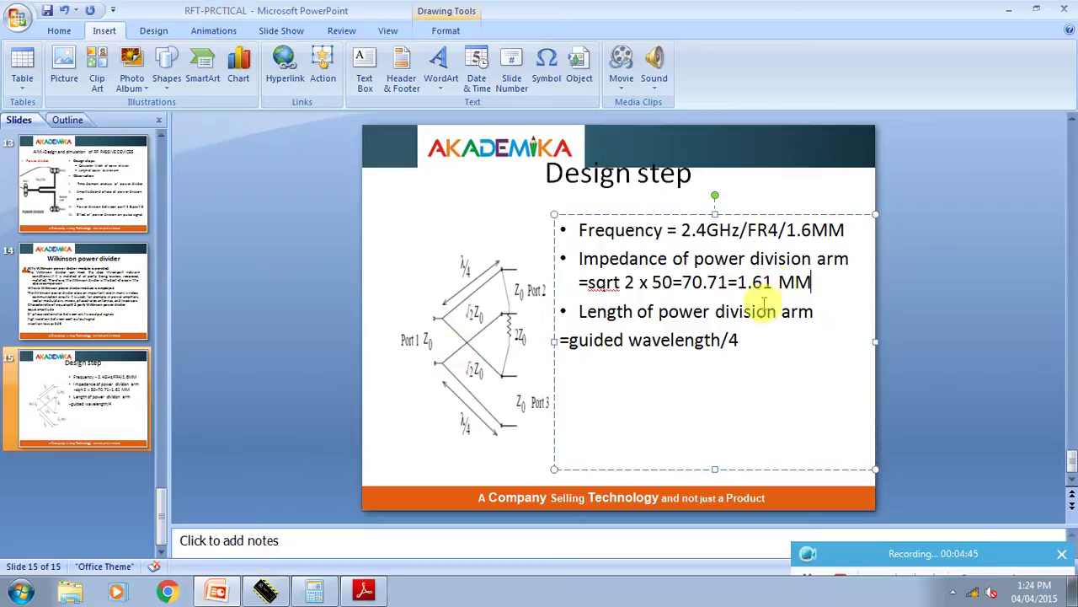
left_click(755, 344)
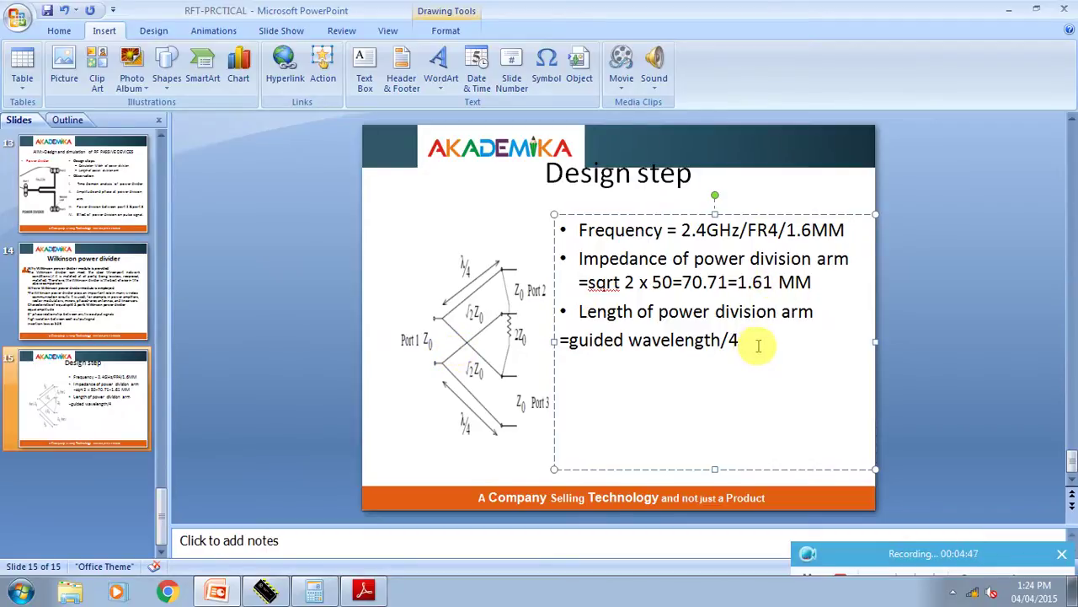
type("=68/4=17MM")
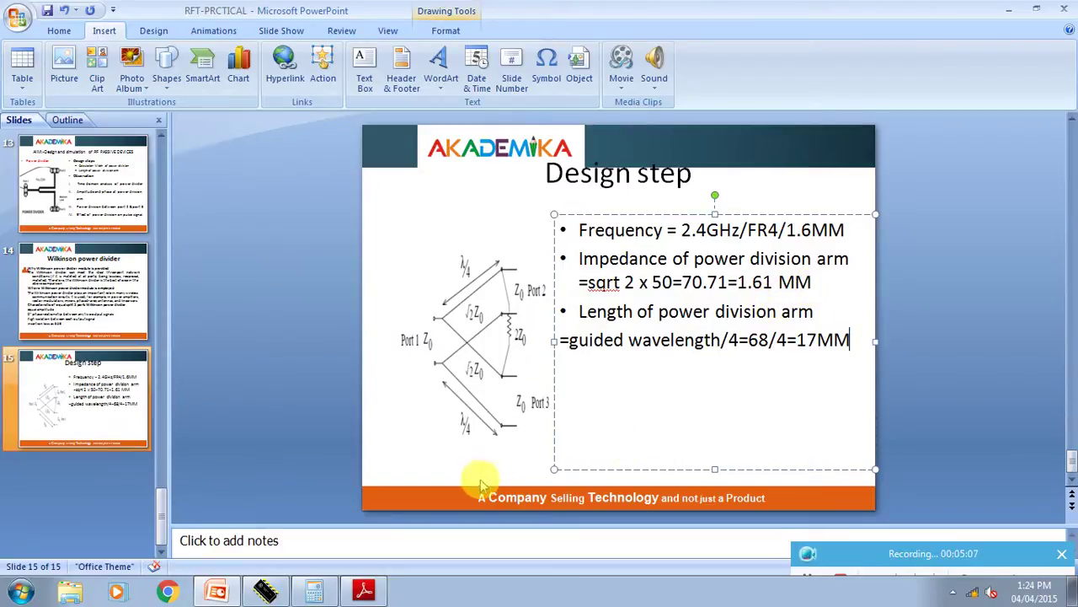
- Close the microstrip calculator and the Device Editor, and launch RFSpice from the desktop
left_click(265, 588)
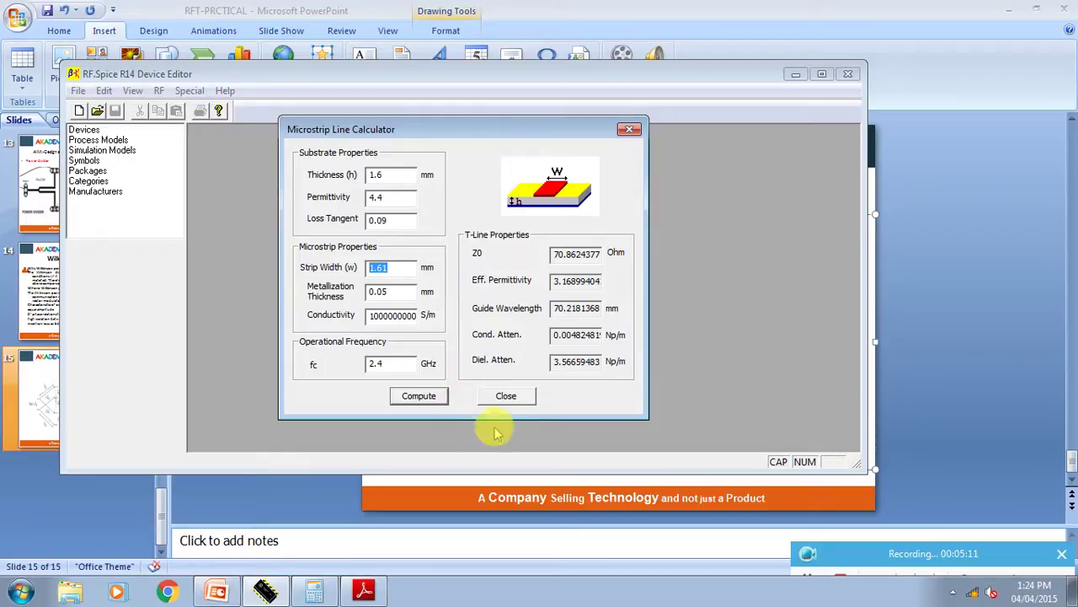
left_click(506, 397)
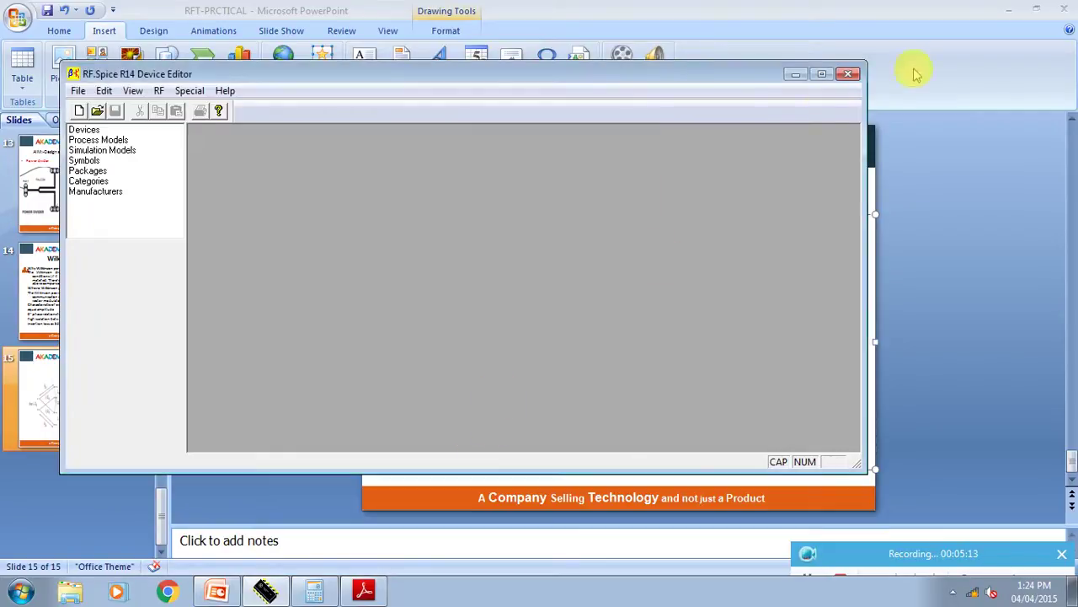
left_click(848, 73)
left_click(1009, 9)
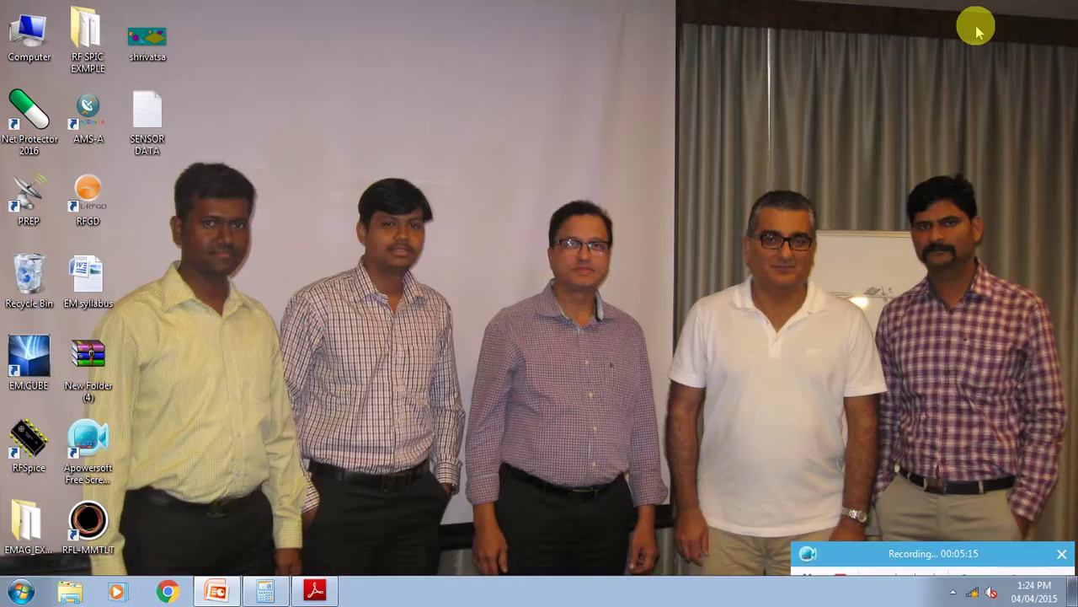
left_click(29, 440)
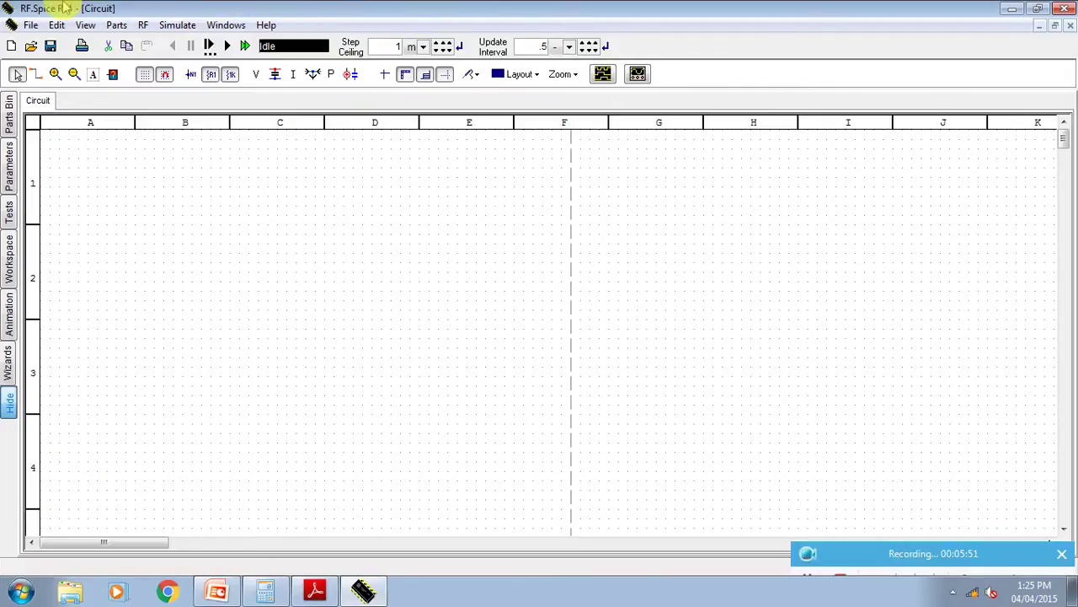
- Place a generic Wilkinson Power Divider on the empty circuit sheet, around column C, row 2
left_click(145, 25)
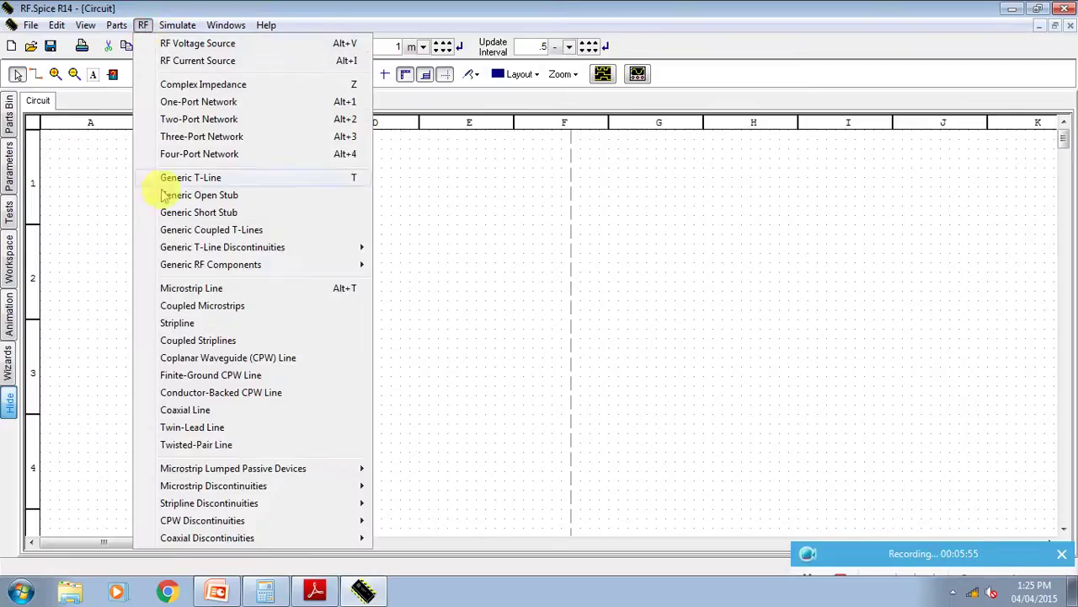
mouse_move(357, 266)
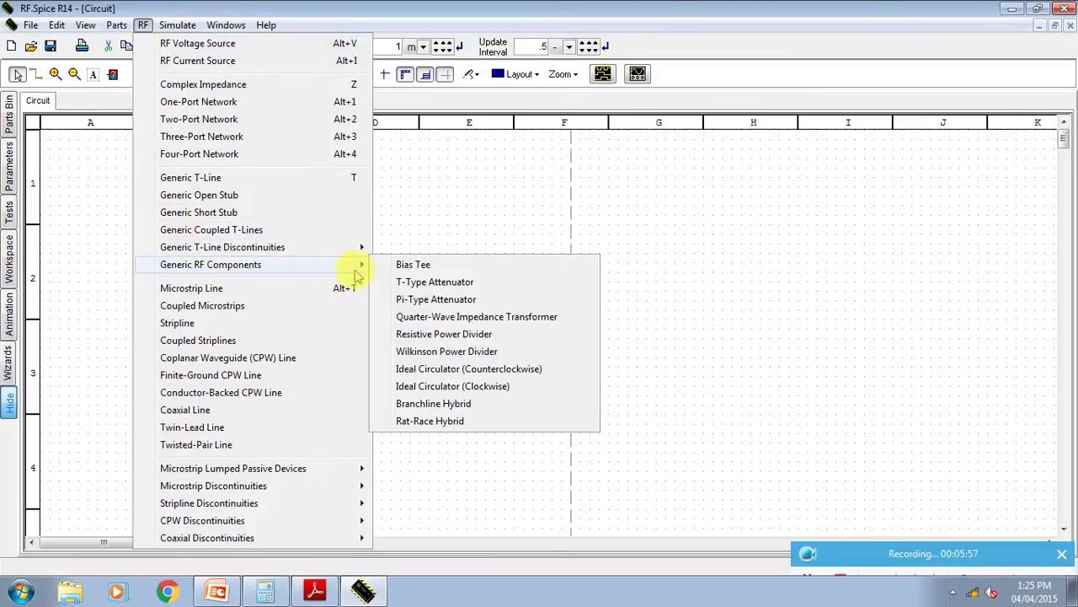
left_click(449, 351)
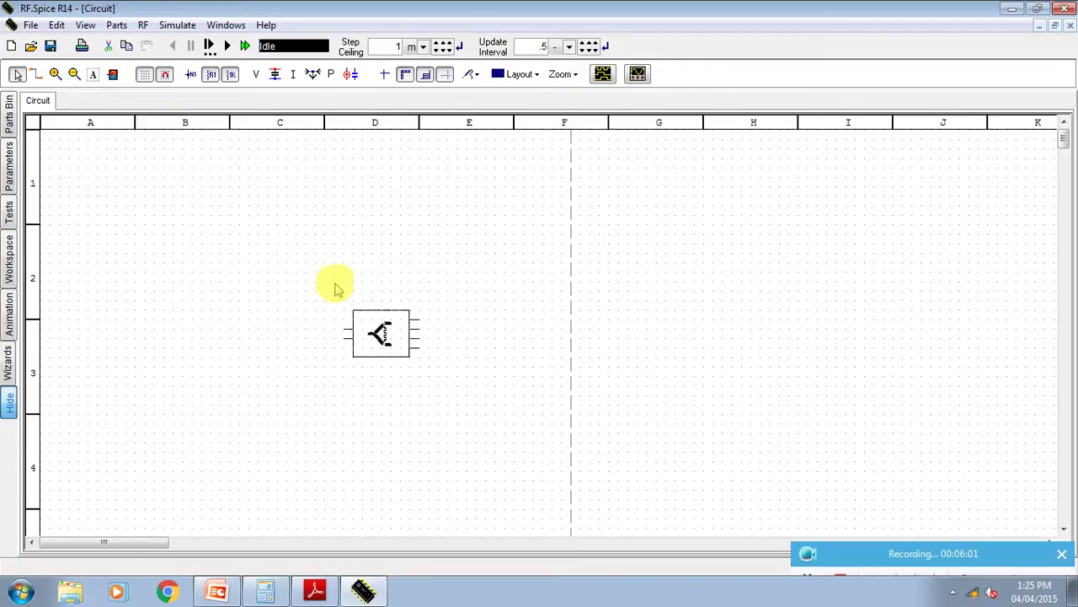
left_click(250, 260)
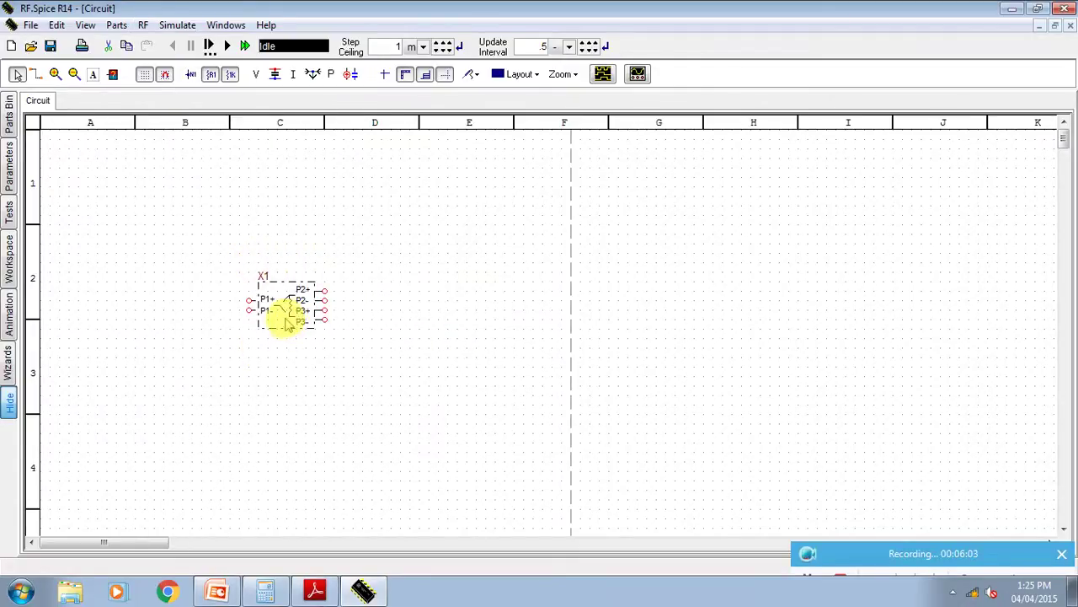
- Set the power divider's characteristic impedance to 50 ohm, effective permittivity to 3.3 and center frequency to 2.4 GHz
double_click(286, 316)
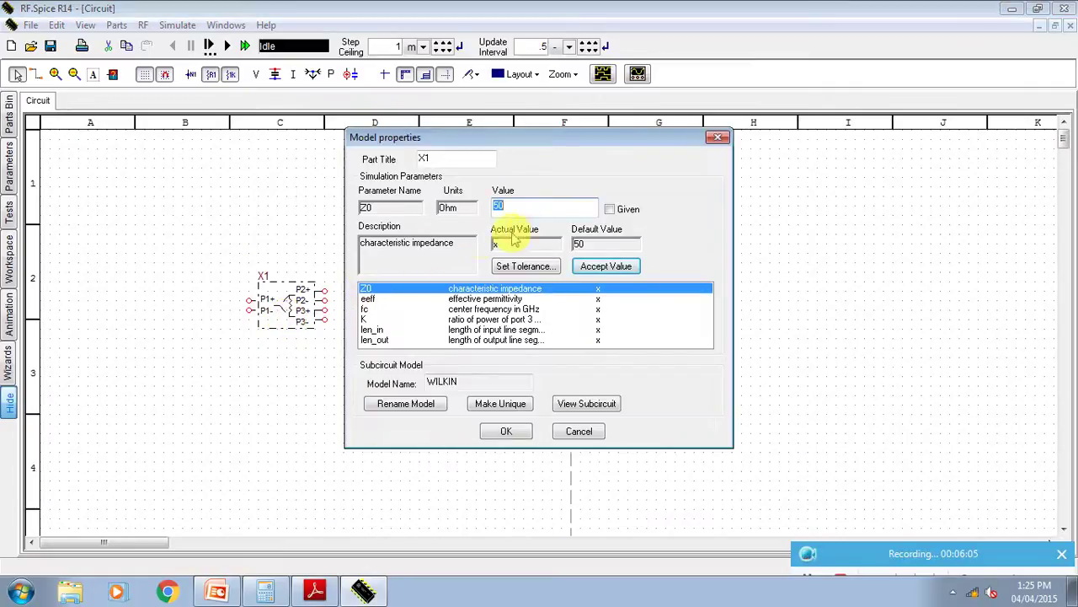
type("5")
key("Return")
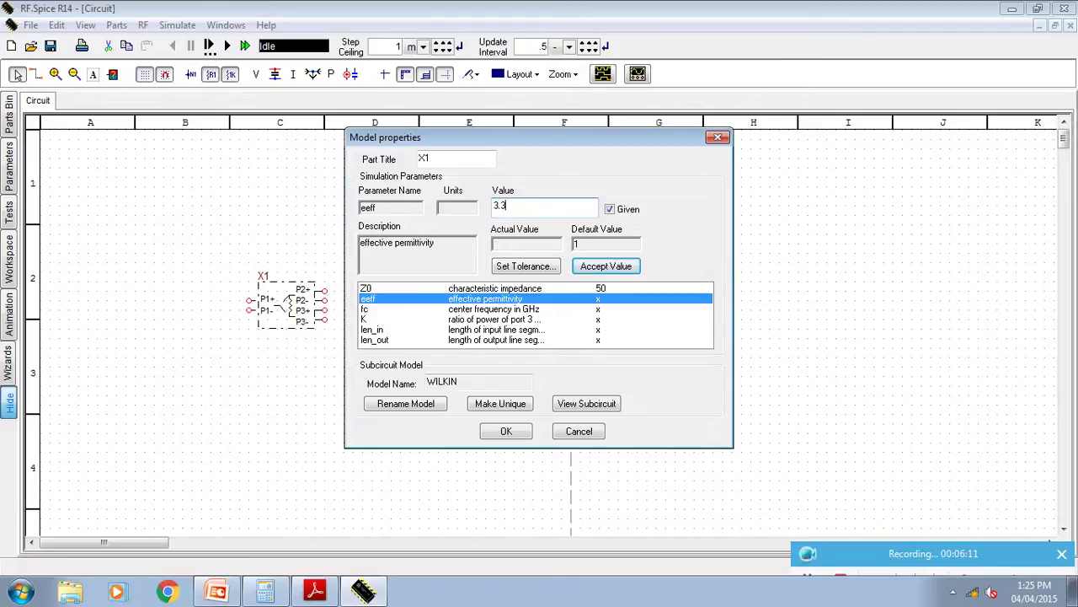
key("Return")
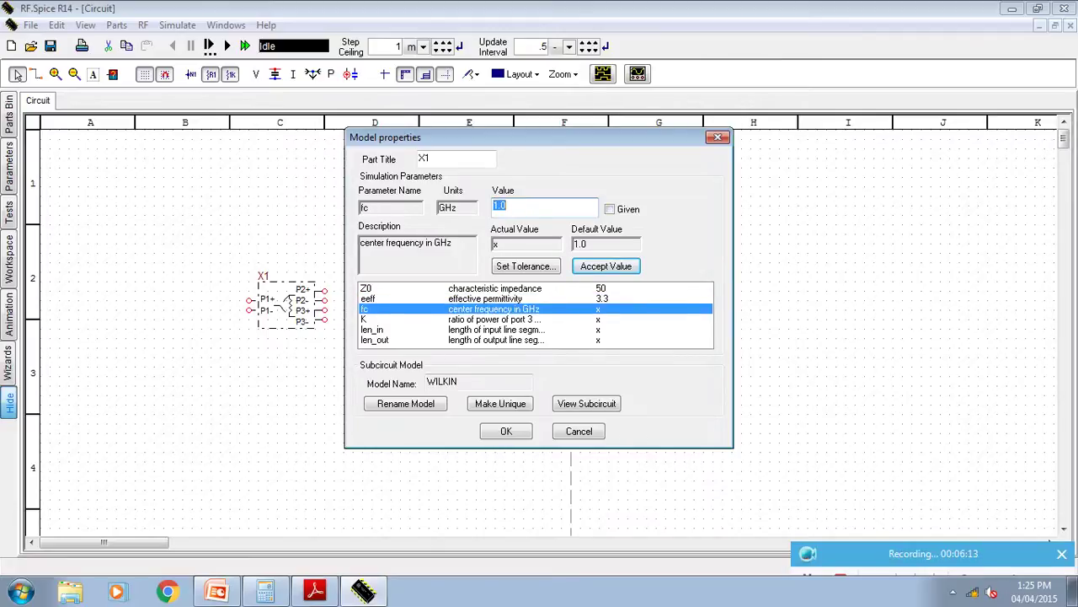
type("2.4")
key("Return")
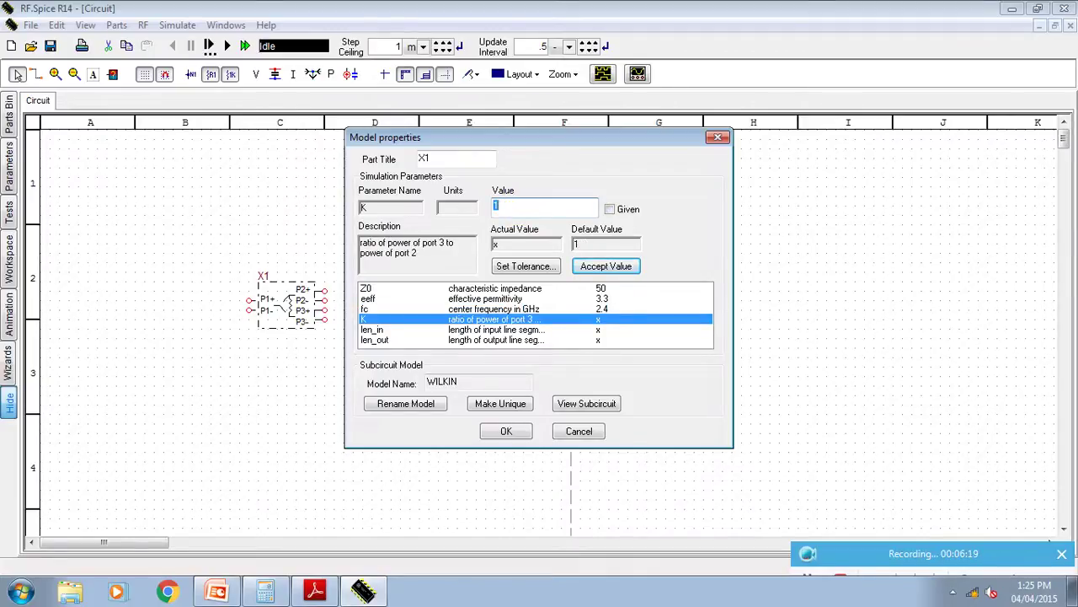
- Set the divider's input line segment length to 10 mm and the port 3 to port 2 power ratio K to 1
key("Return")
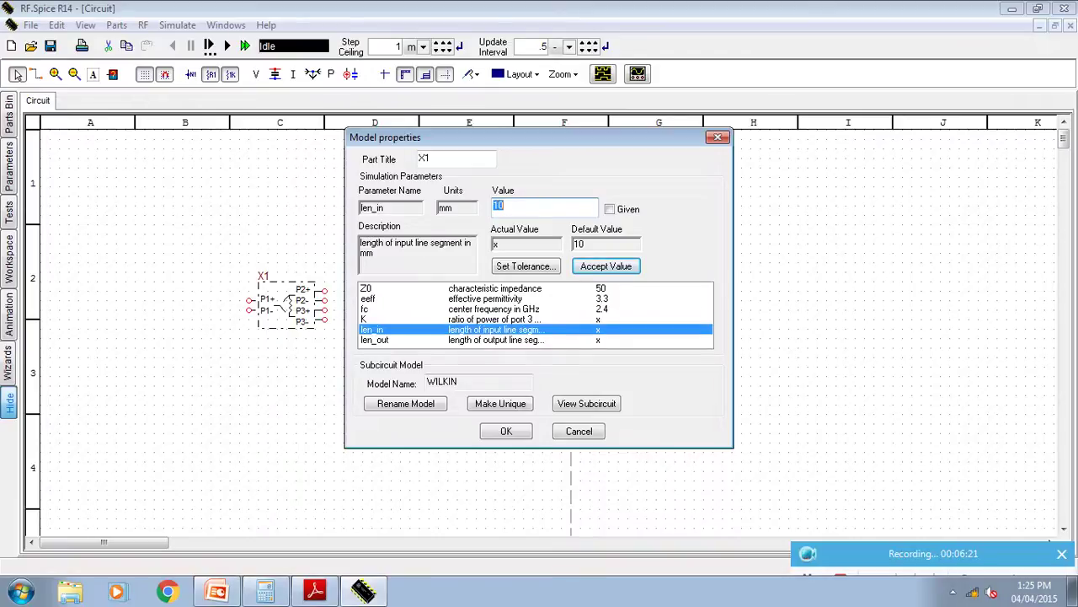
key("Return")
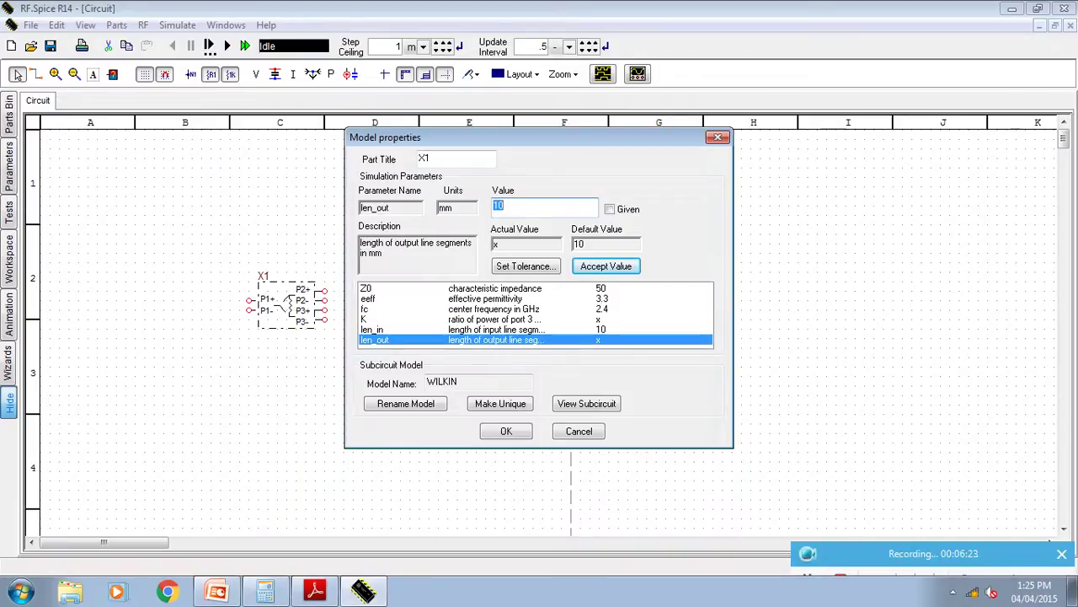
left_click(528, 319)
left_click(508, 206)
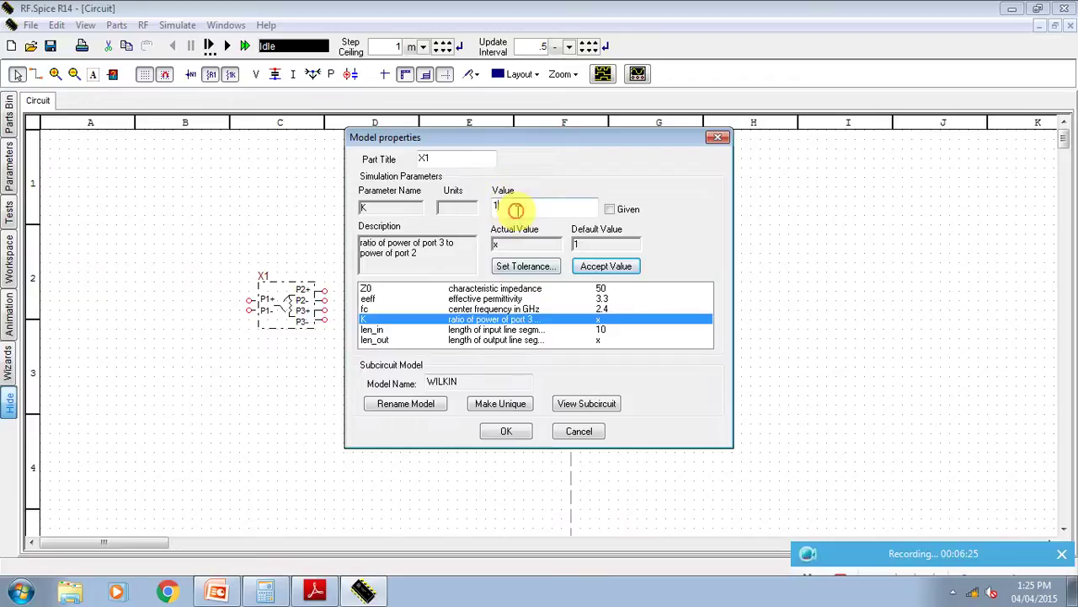
type("1")
key("BackSpace")
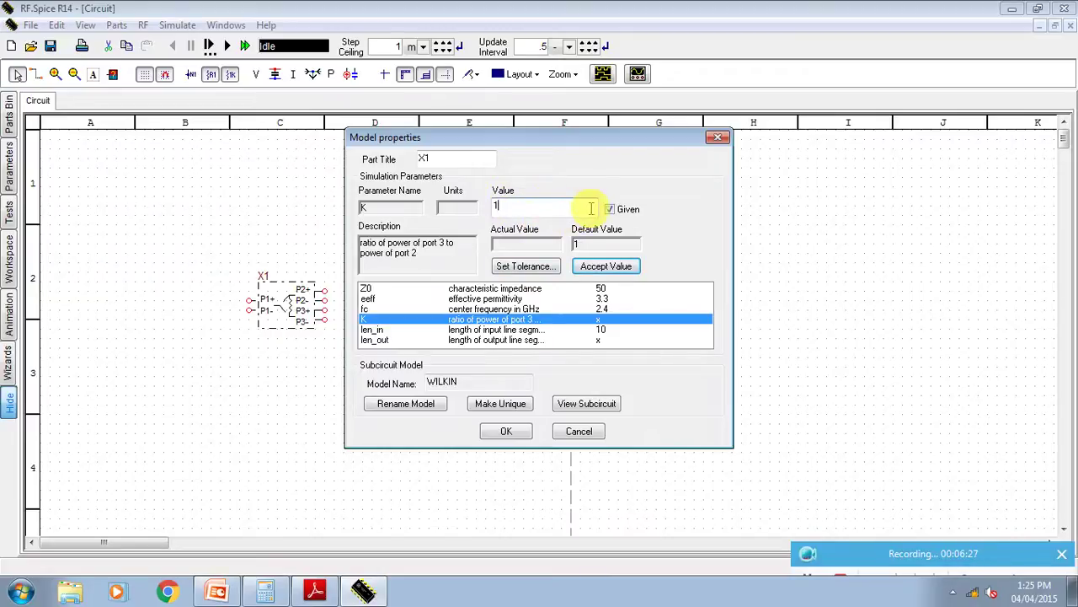
key("Return")
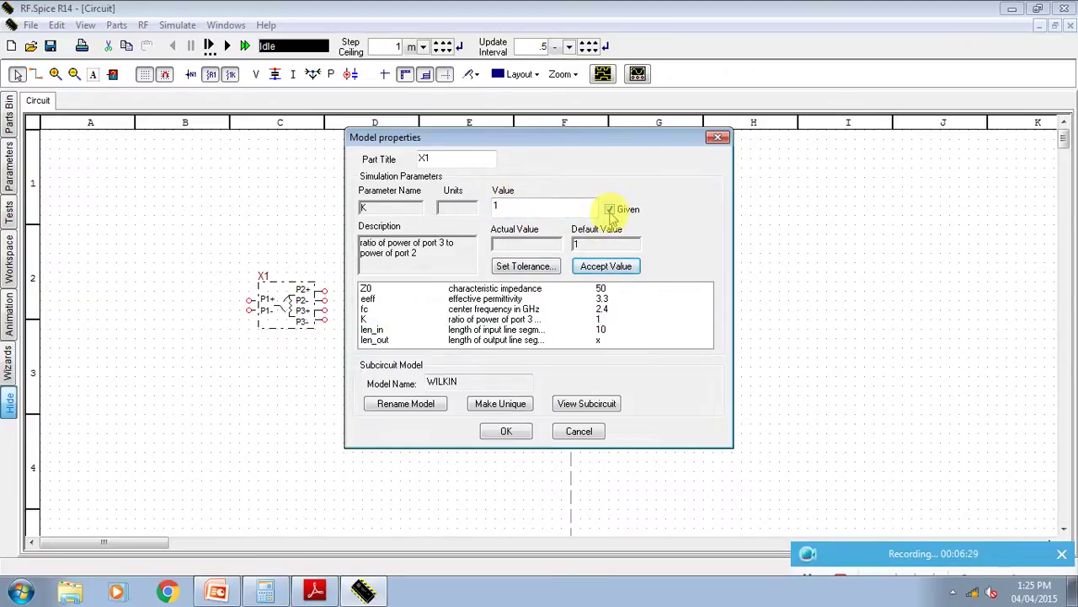
- Set the divider's output line segment length to 10 mm and accept the model properties
left_click(583, 342)
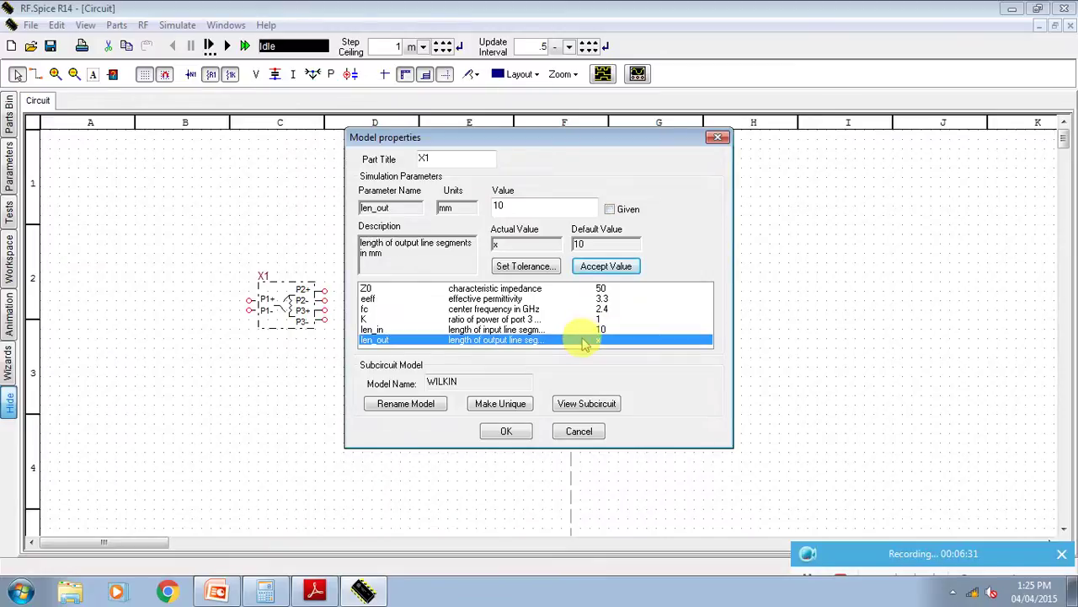
left_click(543, 207)
type("1")
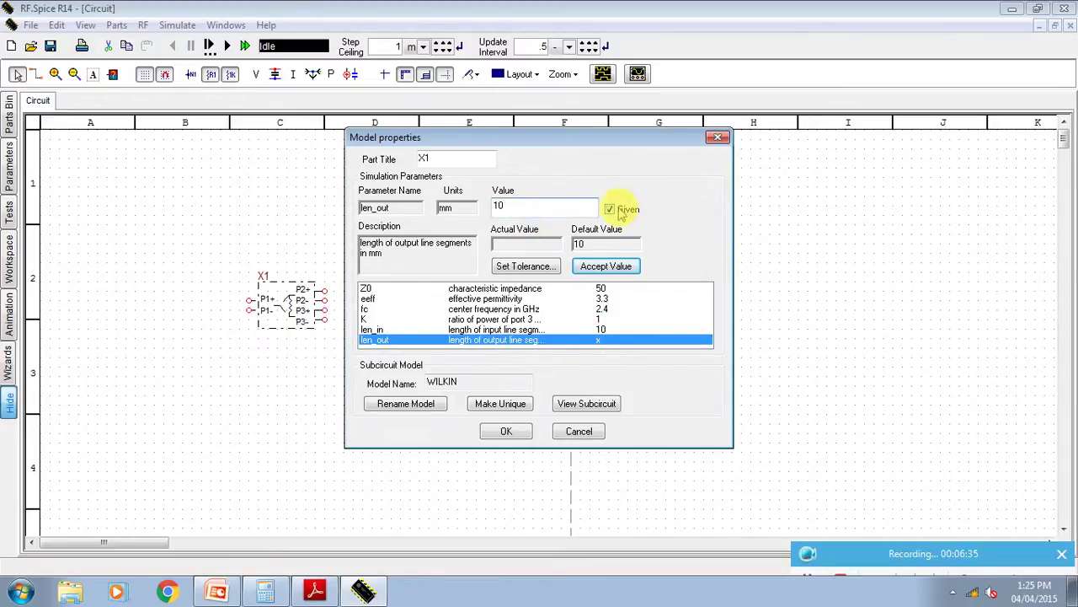
left_click(580, 331)
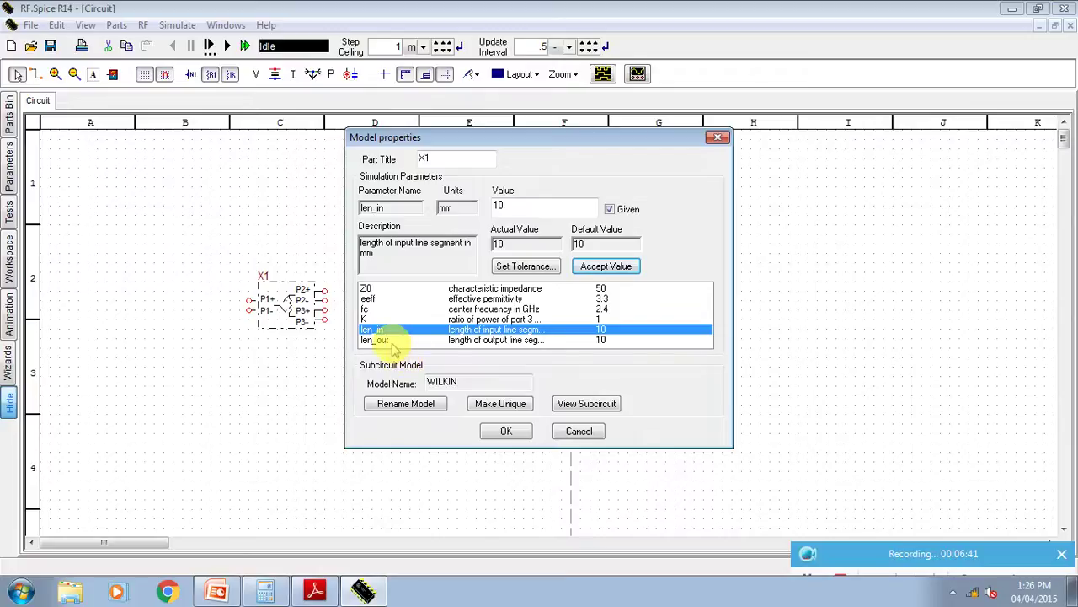
left_click(517, 436)
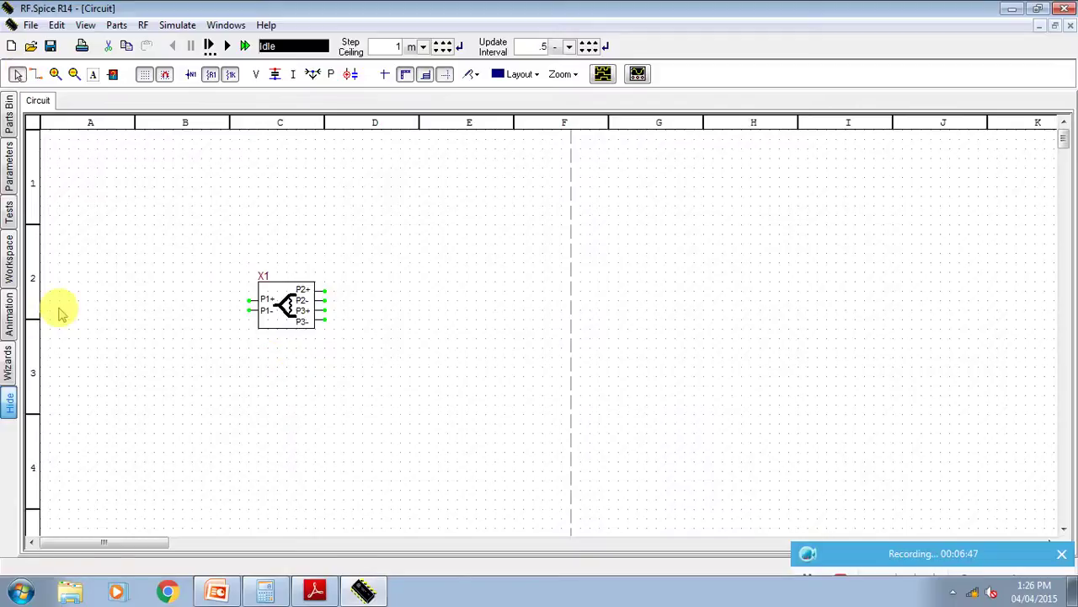
- Place two load resistors one above the other in column E, level with the divider's output ports
key("r")
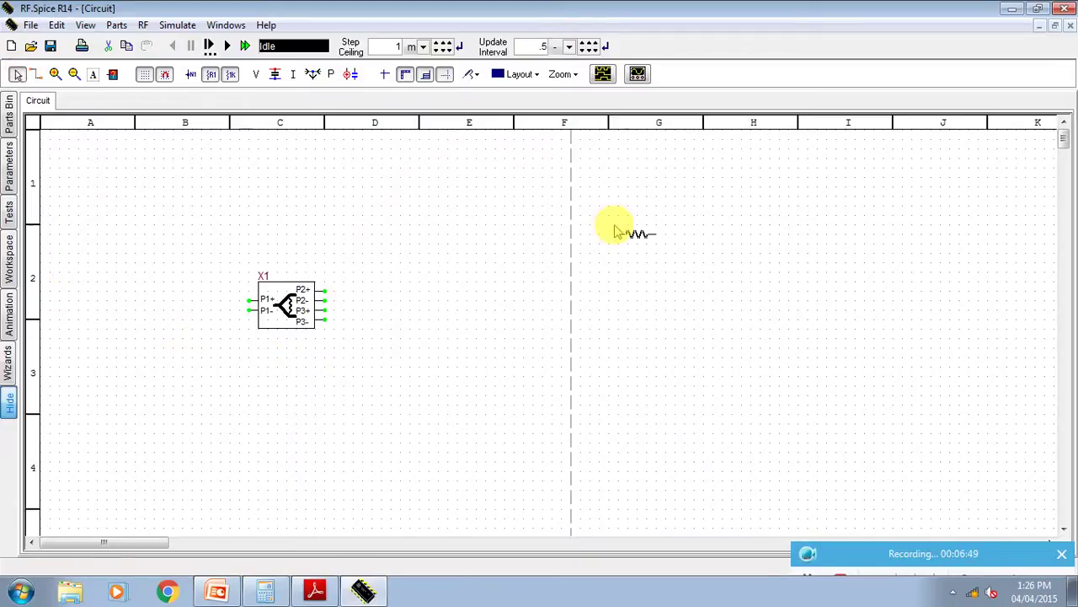
left_click(440, 289)
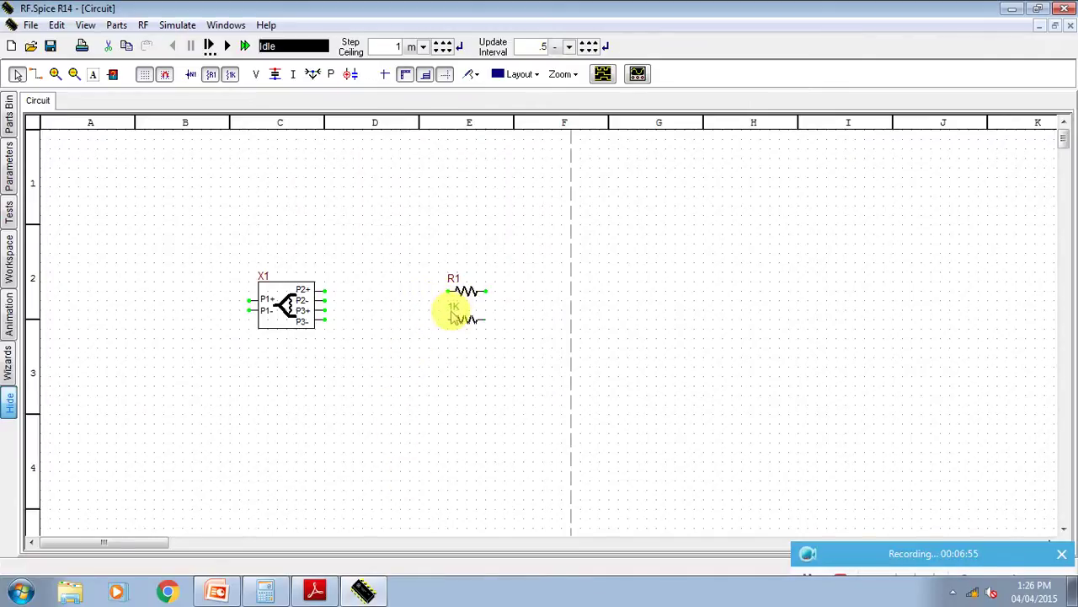
left_click(440, 309)
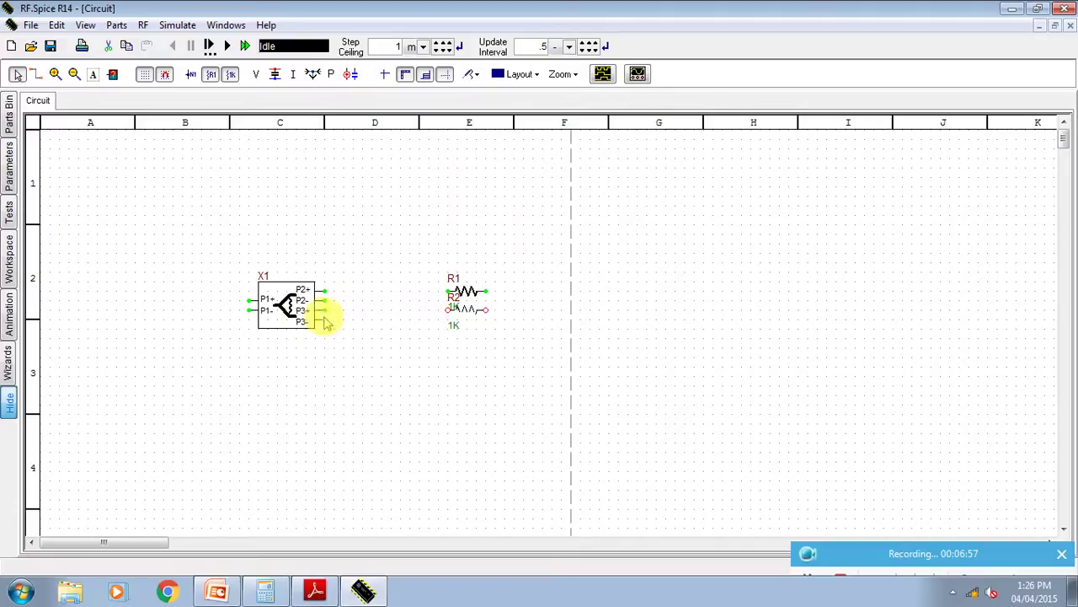
- Place a source resistor level with the divider's P1+ terminal and a voltage source beside it in column A
left_click(121, 301)
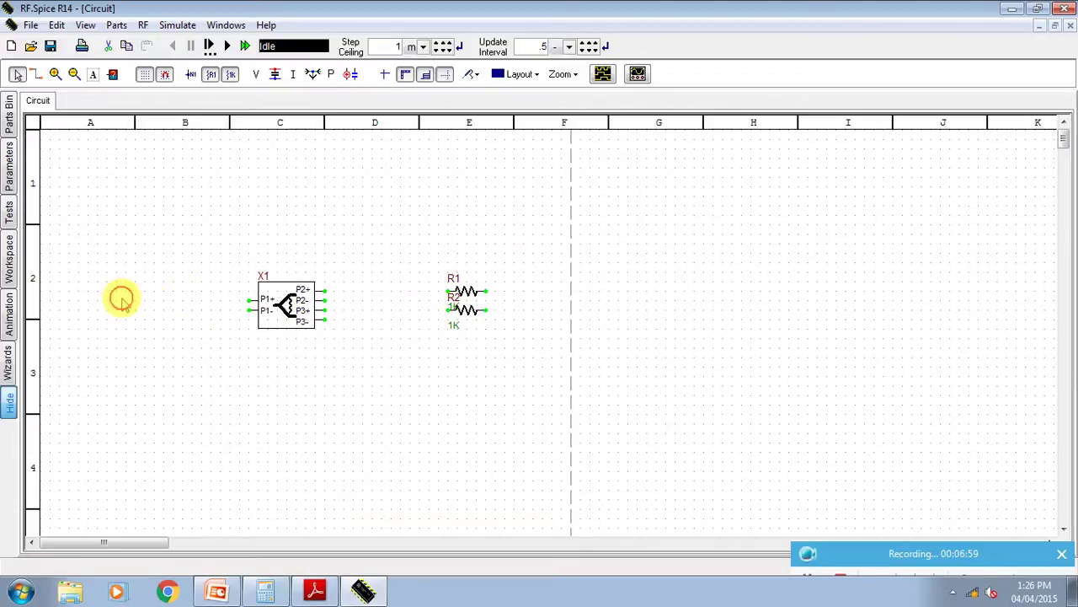
key("r")
left_click(130, 293)
key("v")
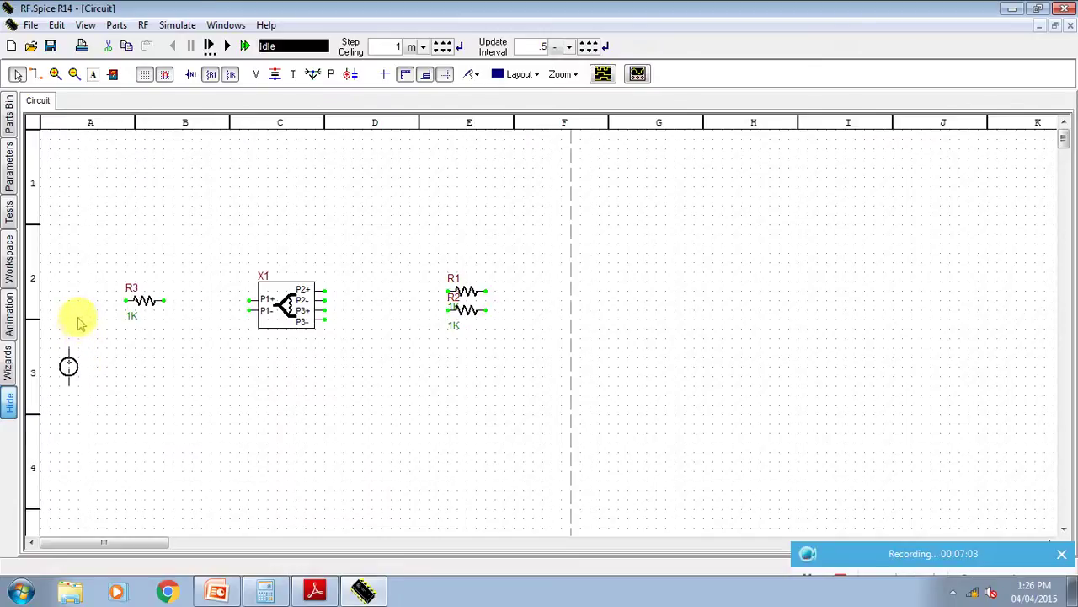
left_click(84, 289)
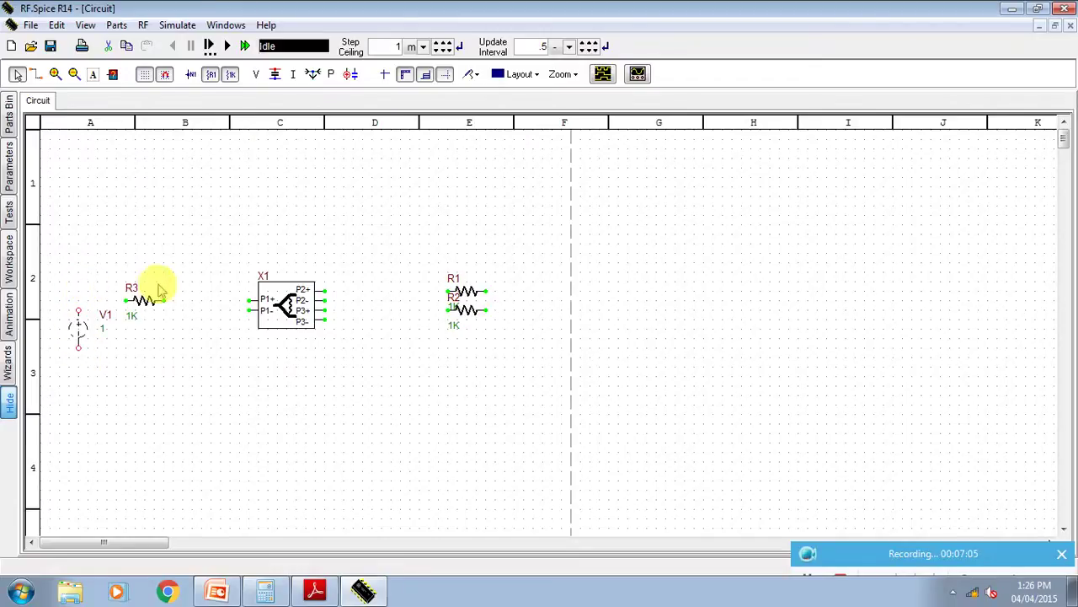
- Wire resistor R3 to the divider's P1+ terminal and its other end to the positive terminal of source V1
left_click(36, 74)
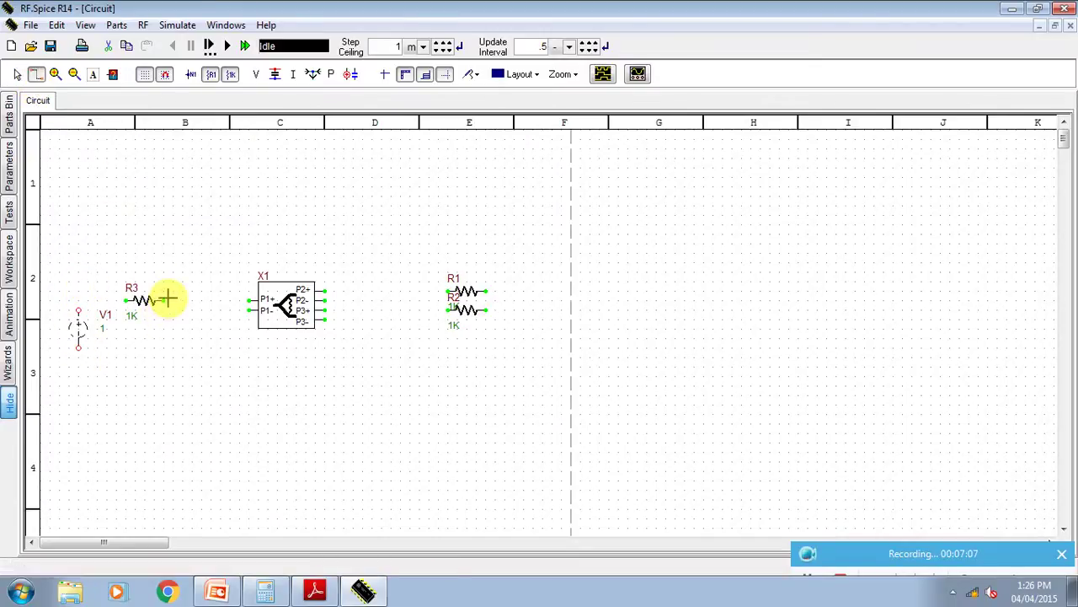
left_click(163, 300)
left_click(248, 300)
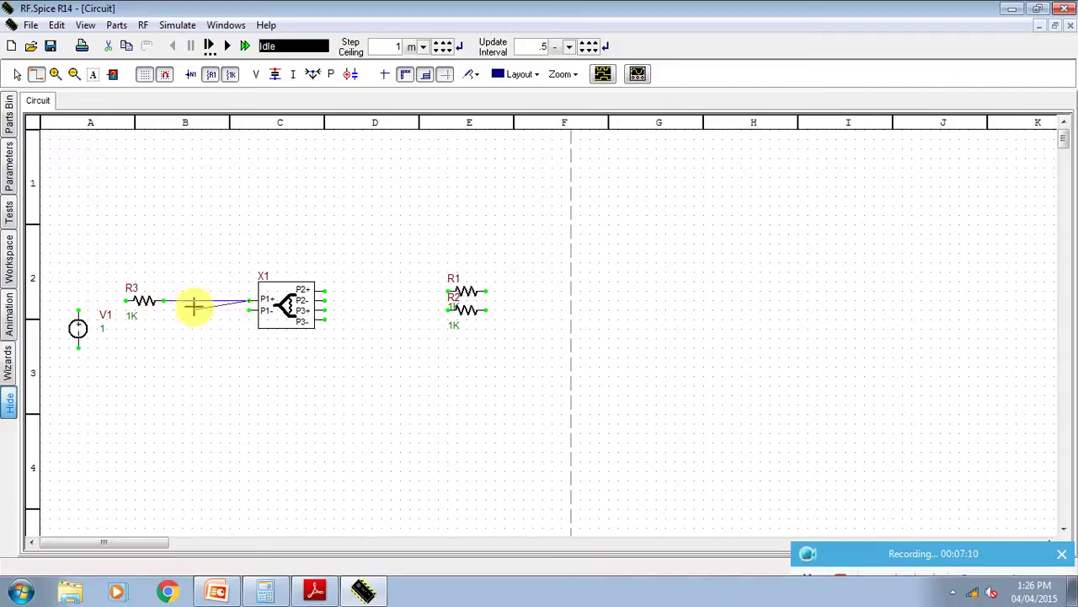
left_click(126, 300)
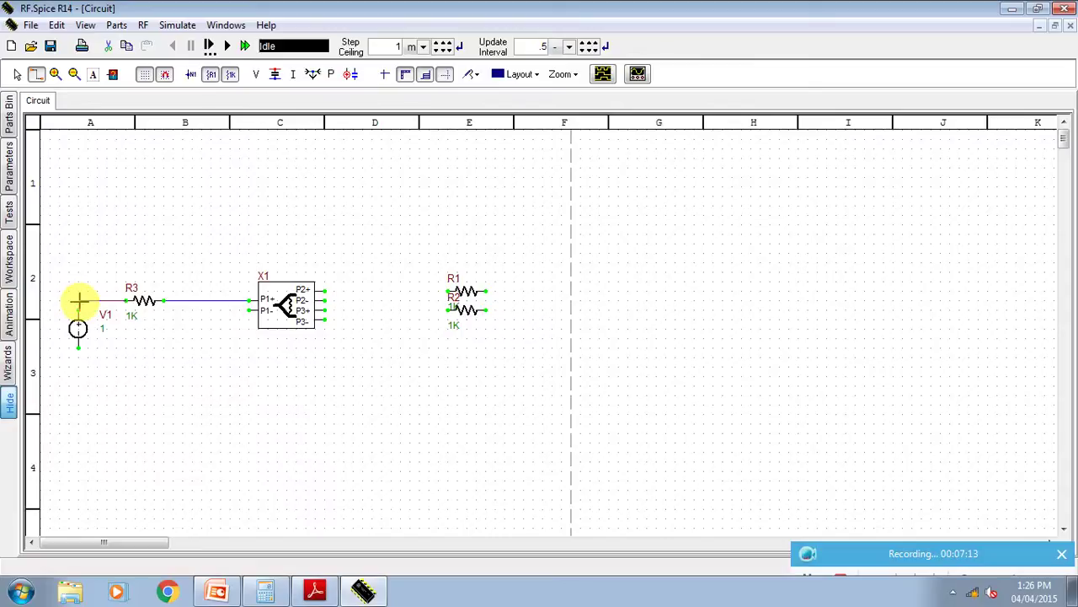
left_click(78, 310)
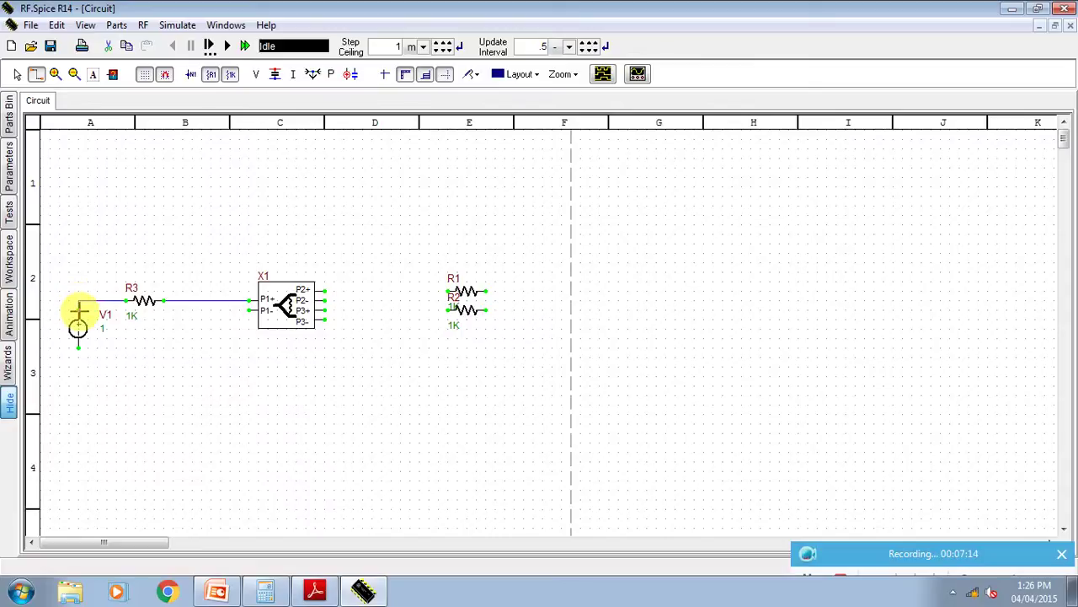
- Wire the divider's P2+ terminal to resistor R1 and its P3+ terminal to resistor R2
left_click(324, 291)
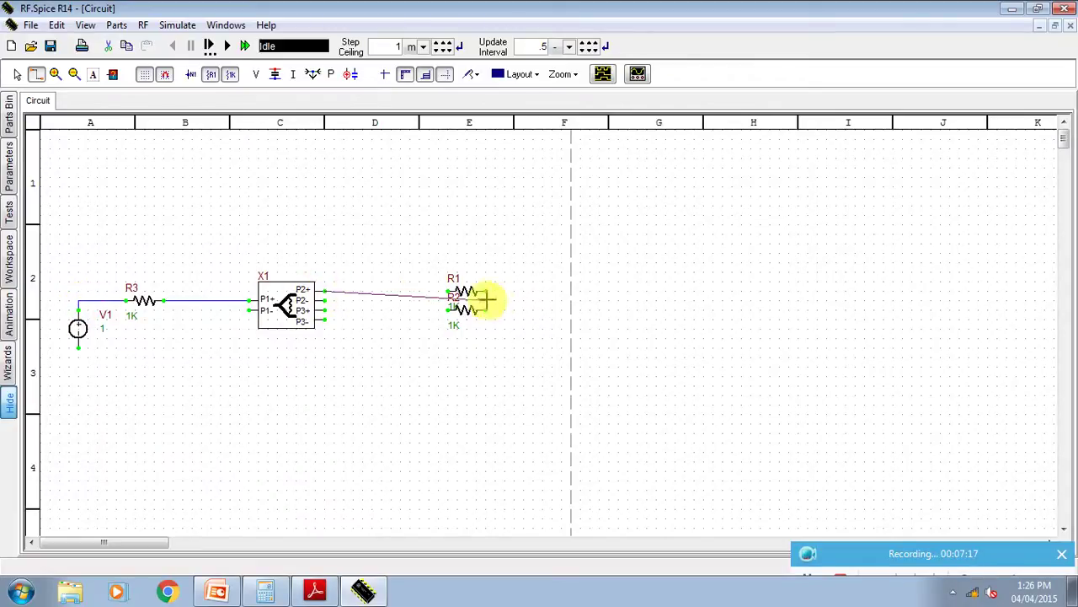
left_click(444, 291)
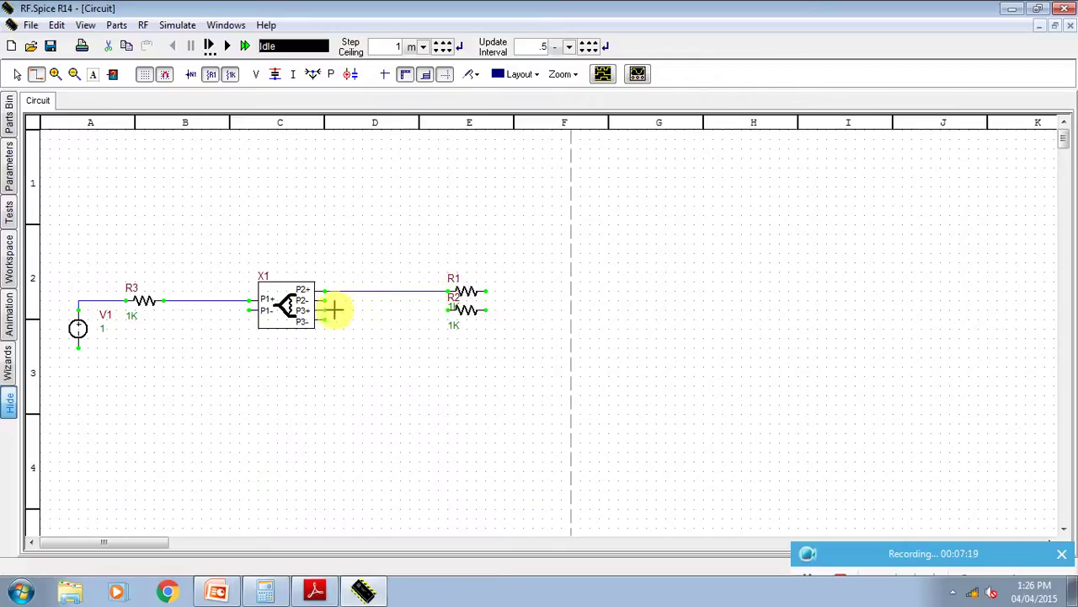
left_click(324, 310)
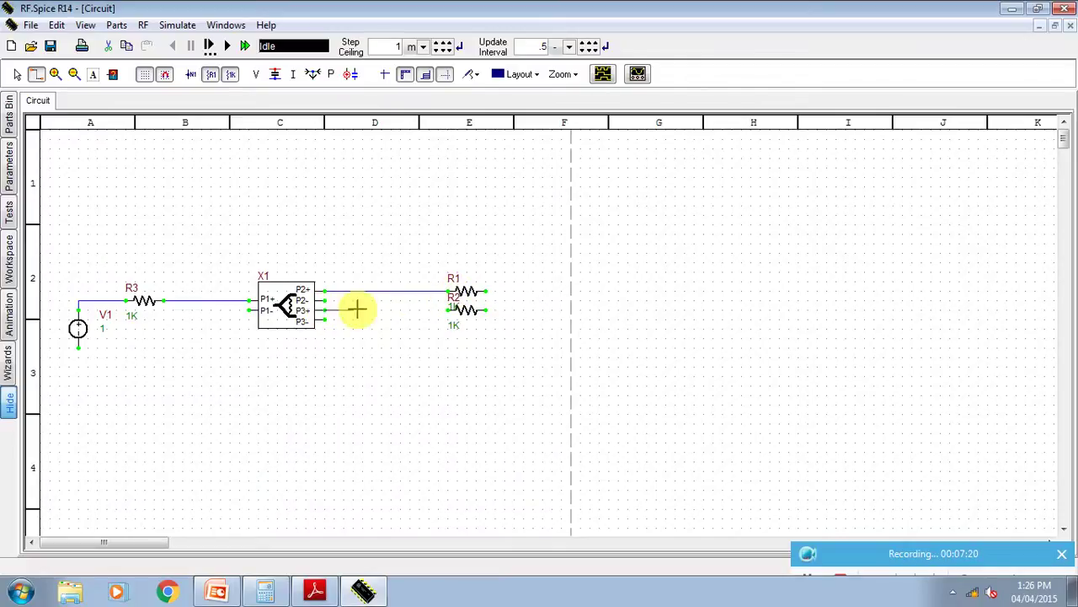
left_click(447, 310)
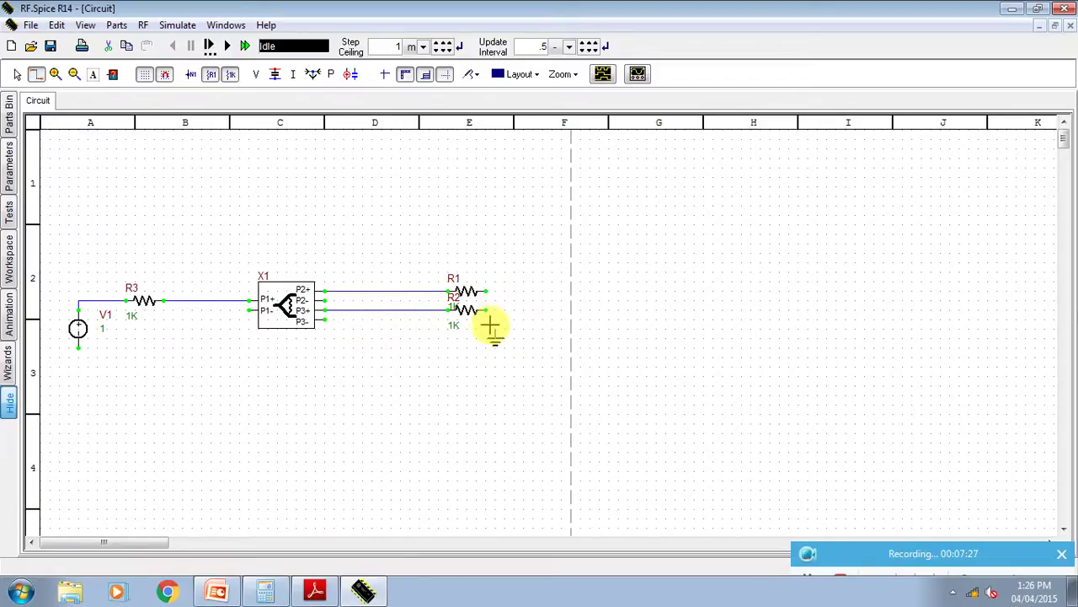
- Attach grounds to the free ends of R2 and R1 and to the divider's P2- and P3- terminals
left_click(482, 312)
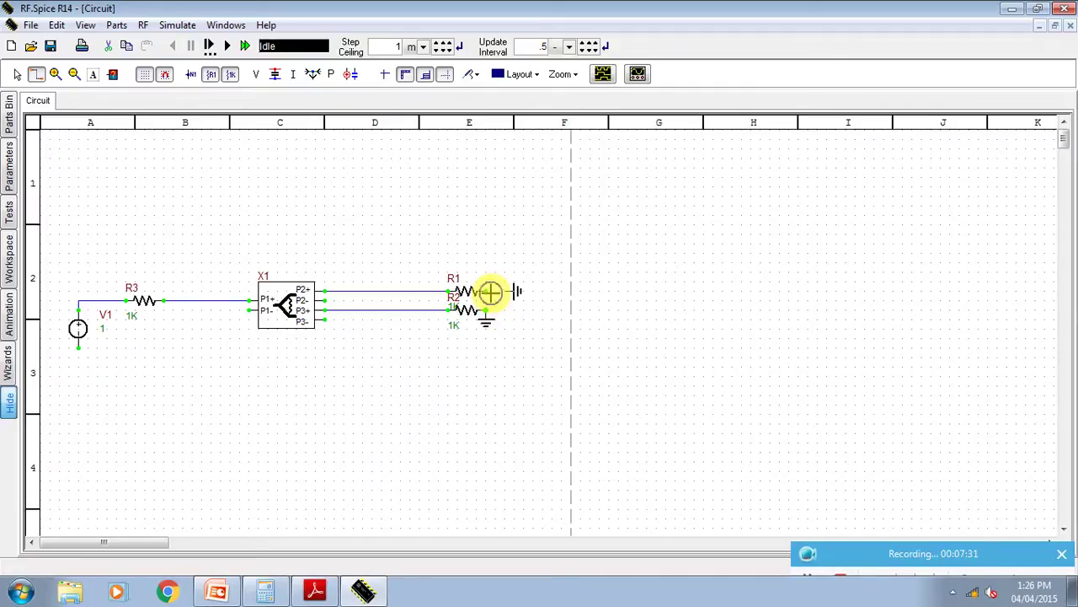
left_click(480, 291)
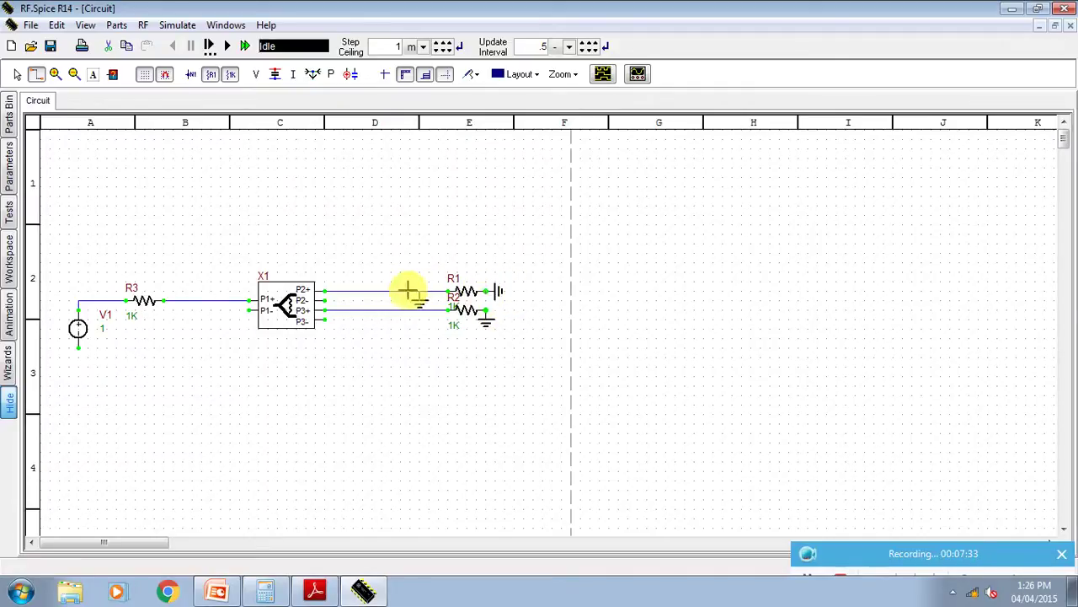
left_click(326, 300)
right_click(346, 305)
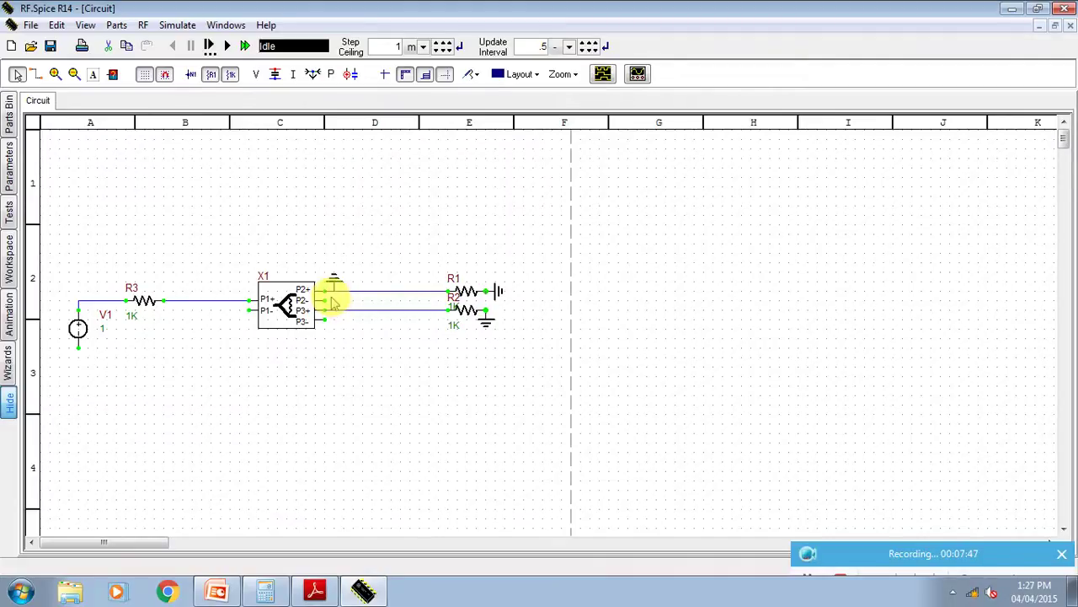
left_click_drag(336, 304, 321, 310)
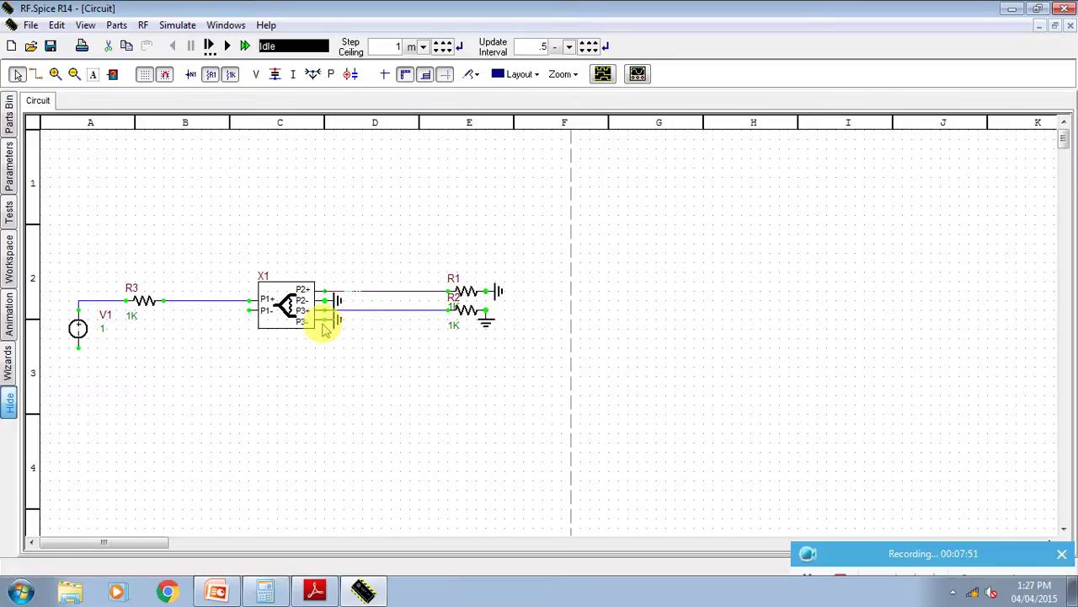
- Attach grounds to the negative terminal of source V1 and to the divider's P1- terminal
left_click_drag(325, 328, 325, 326)
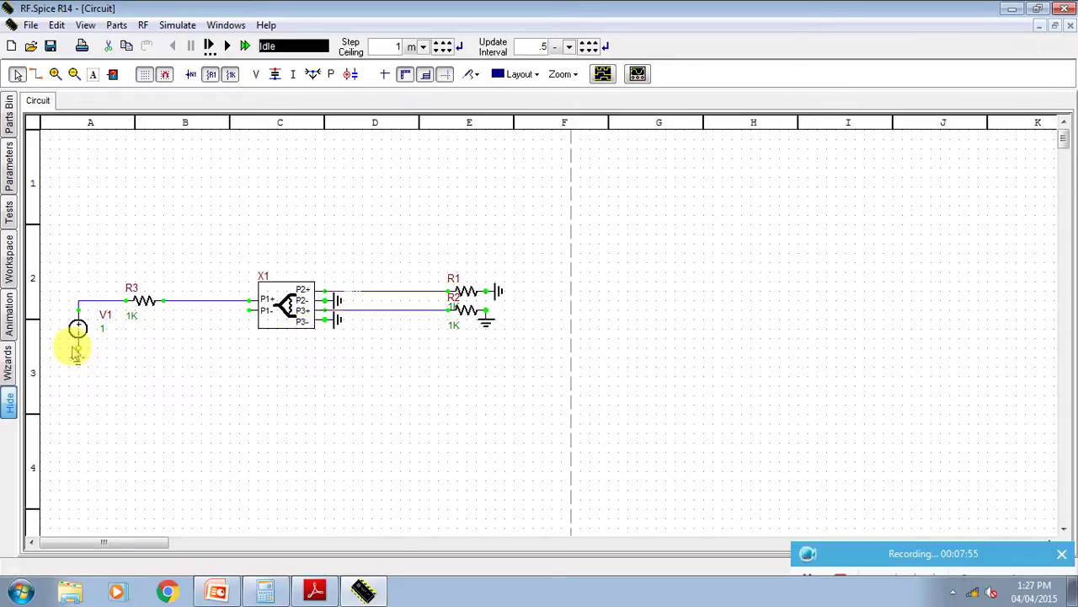
right_click(234, 307)
left_click(206, 326)
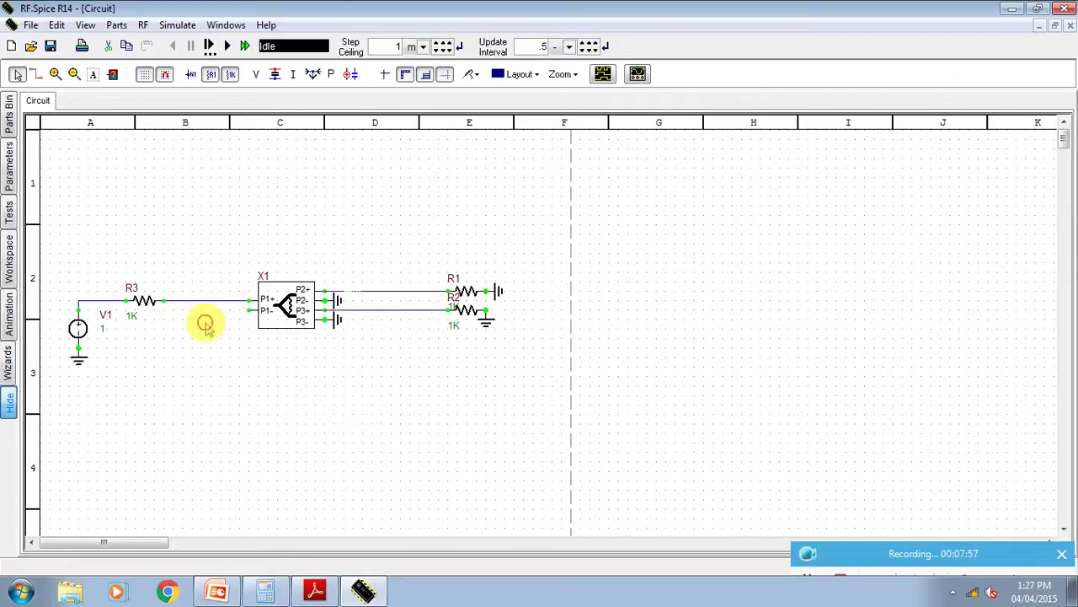
left_click(243, 315)
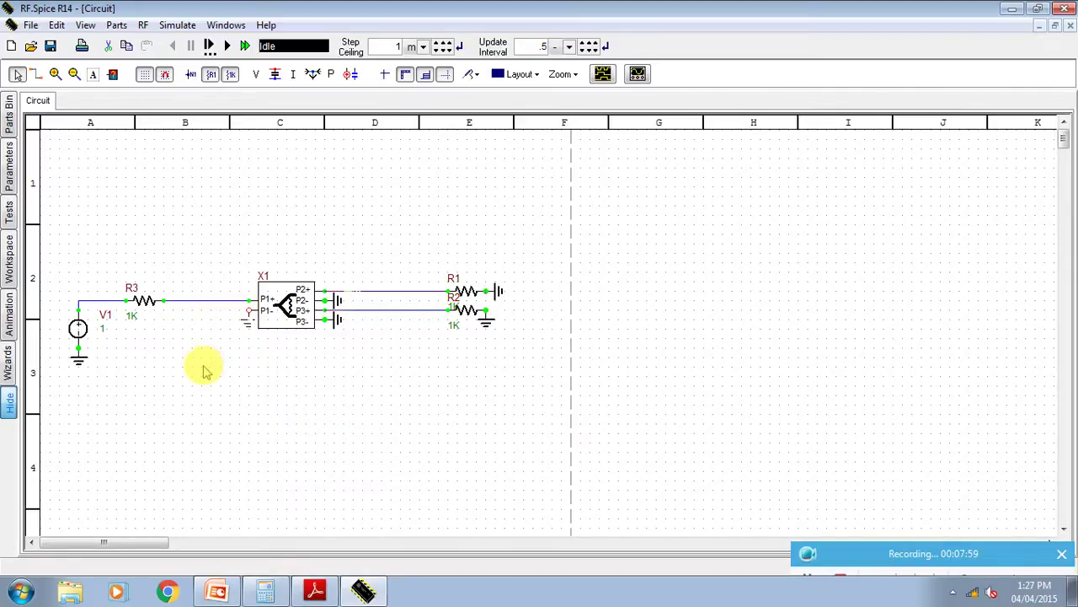
- Set the resistance of R3, R1 and R2 to 50 ohms each
double_click(135, 323)
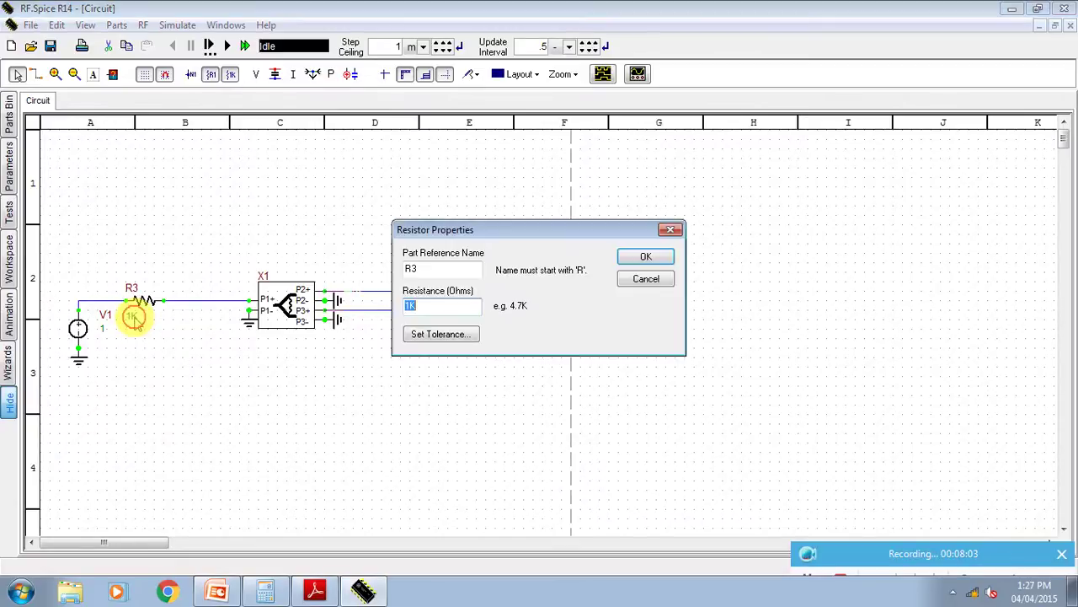
type("50")
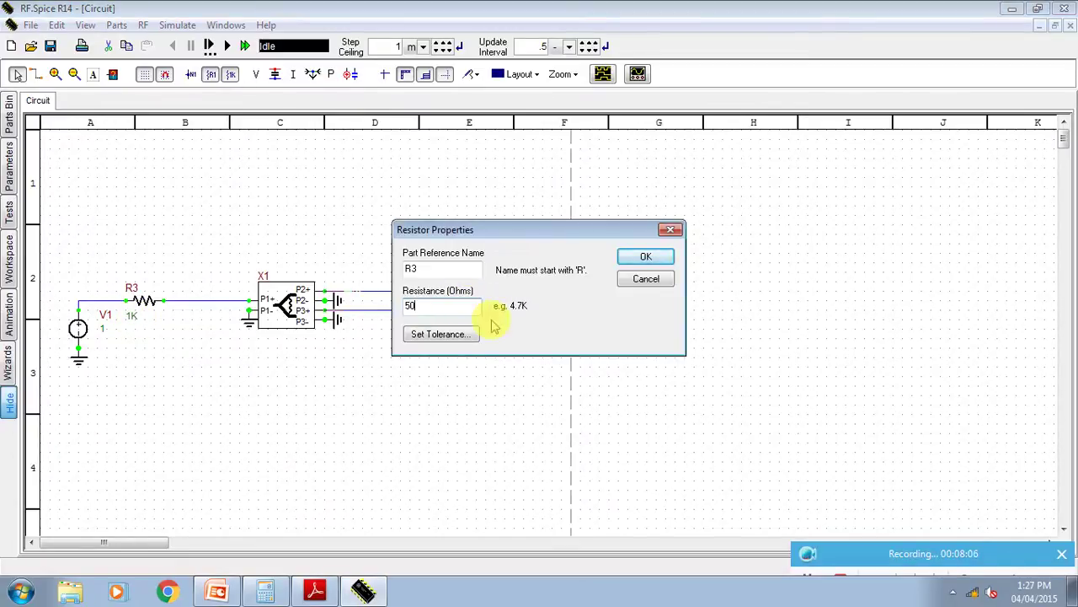
left_click(646, 256)
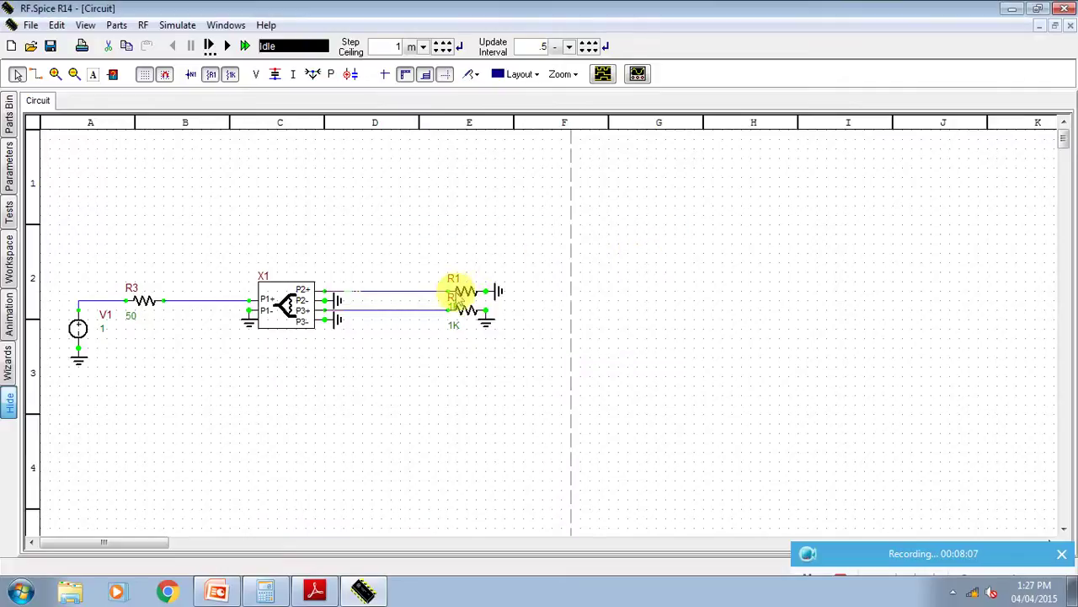
double_click(467, 292)
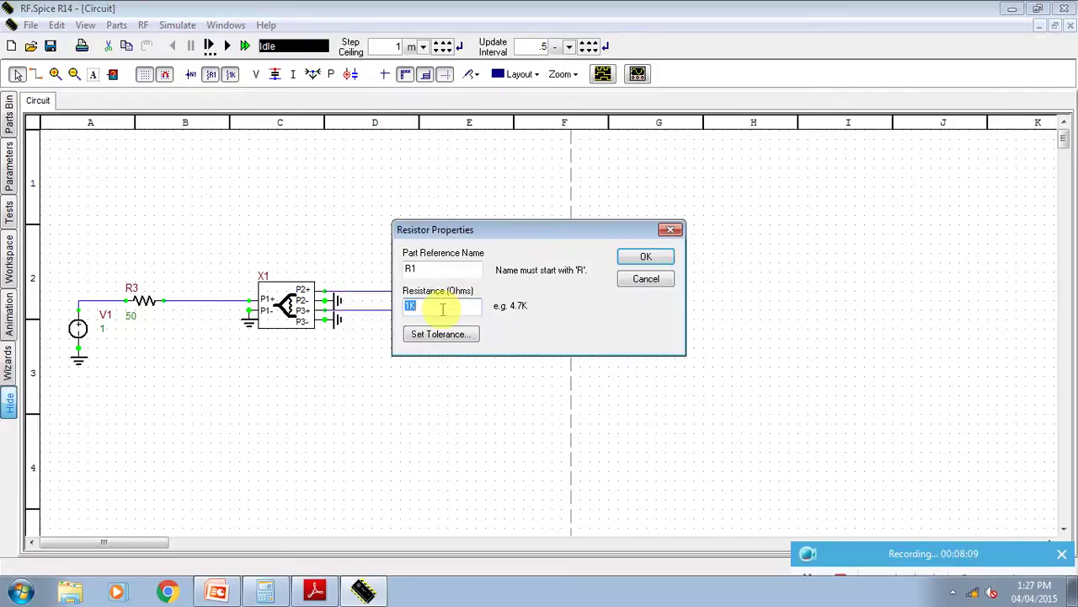
type("50")
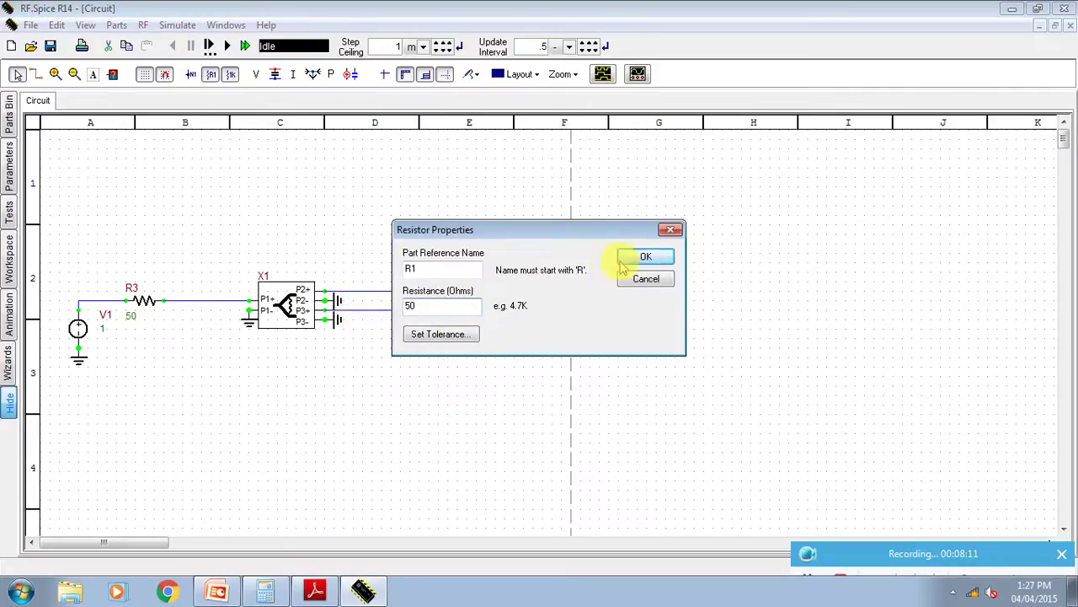
left_click(645, 256)
double_click(453, 324)
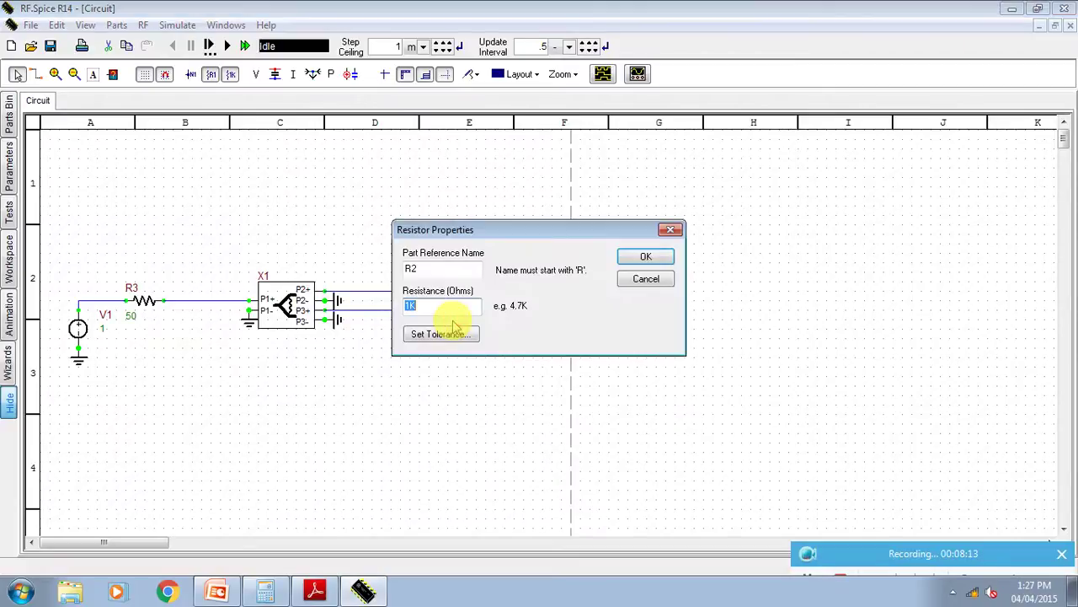
type("50")
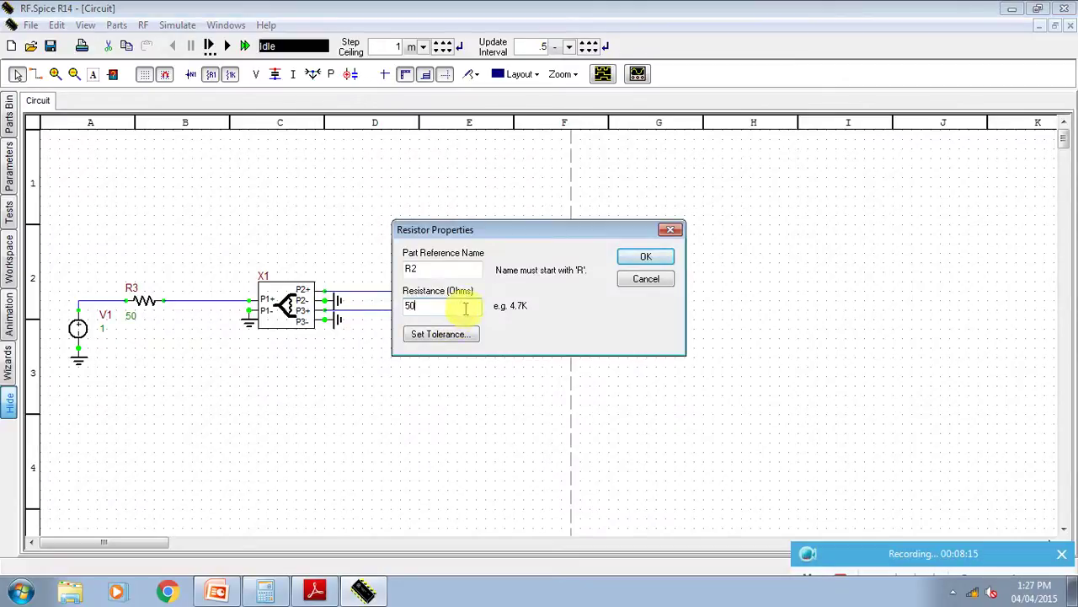
left_click(642, 257)
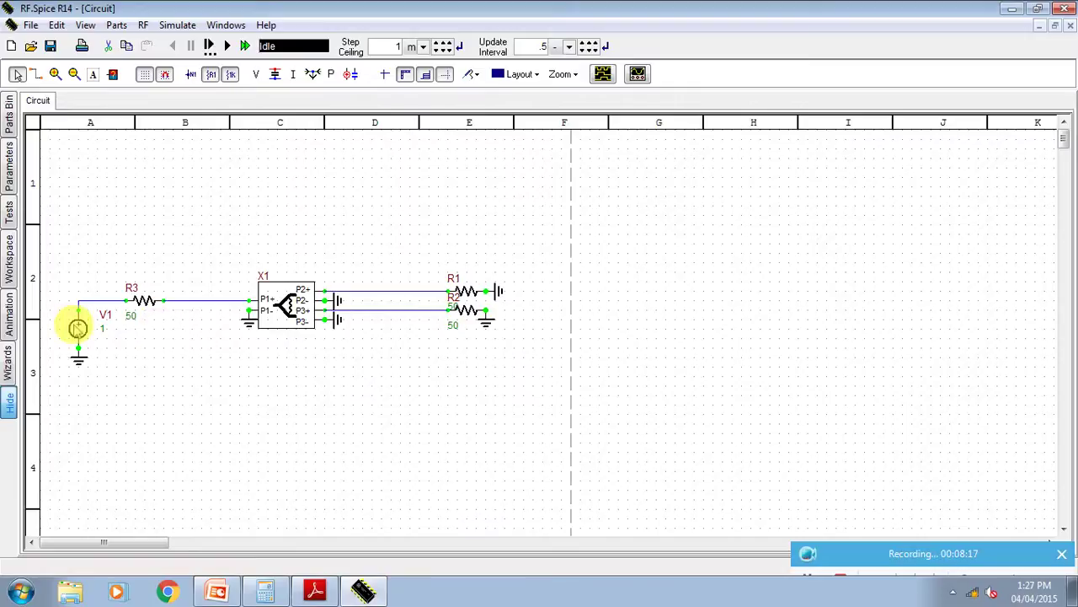
- Make source V1 a sinusoidal source with its frequency set to 2G
double_click(78, 328)
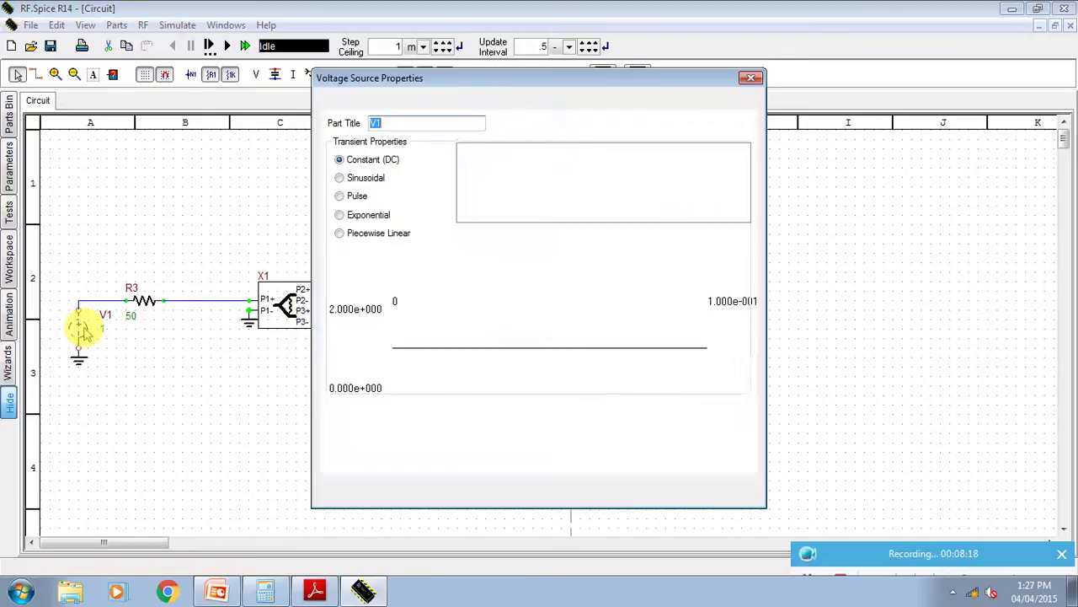
left_click(366, 180)
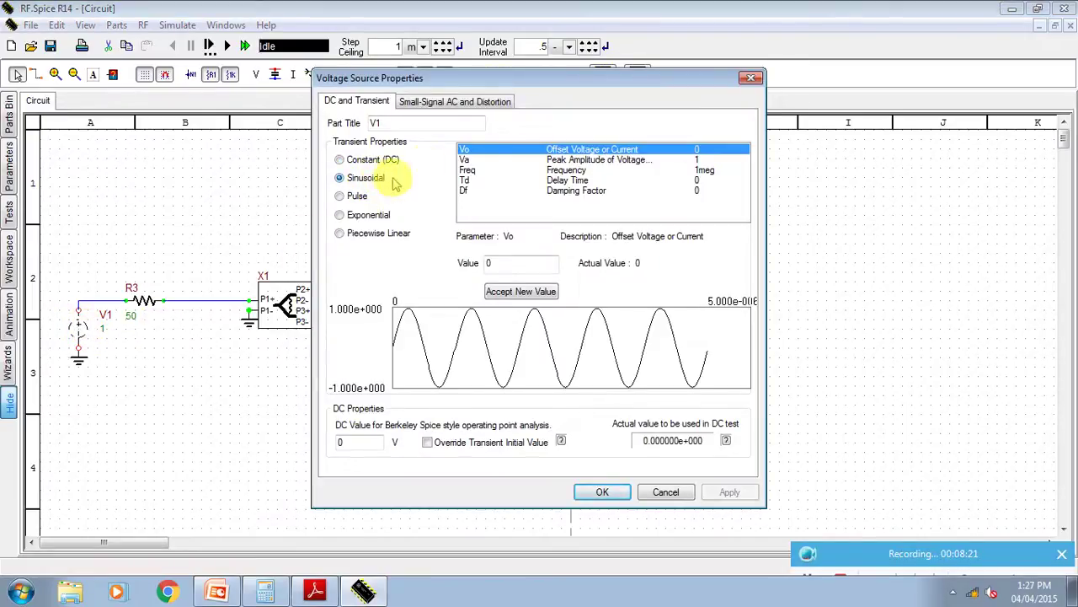
left_click(557, 170)
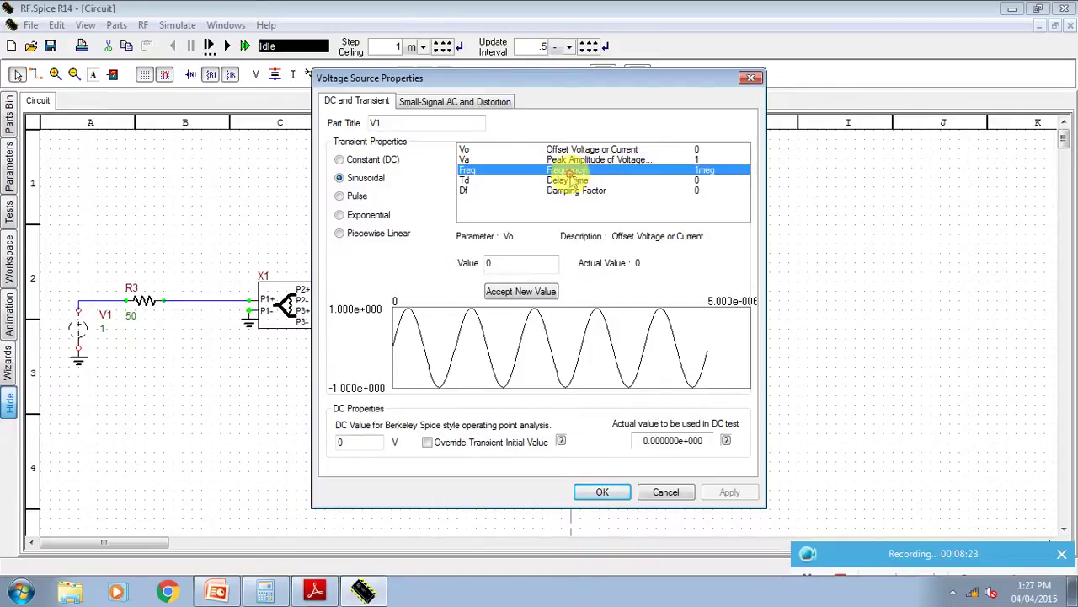
left_click(534, 263)
left_click_drag(534, 264, 477, 268)
type("2G")
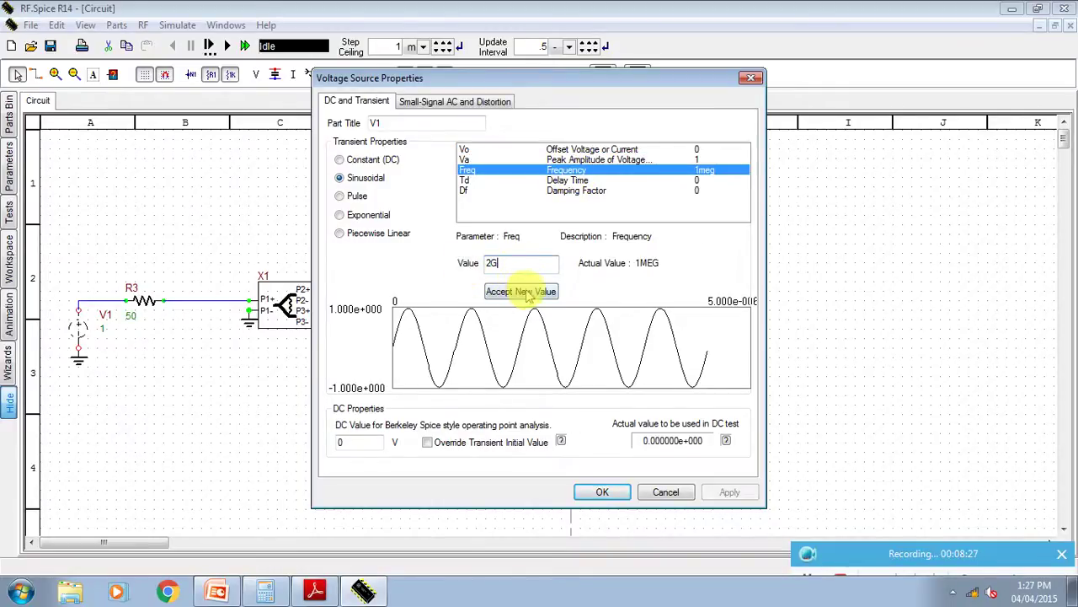
left_click(520, 291)
left_click(615, 495)
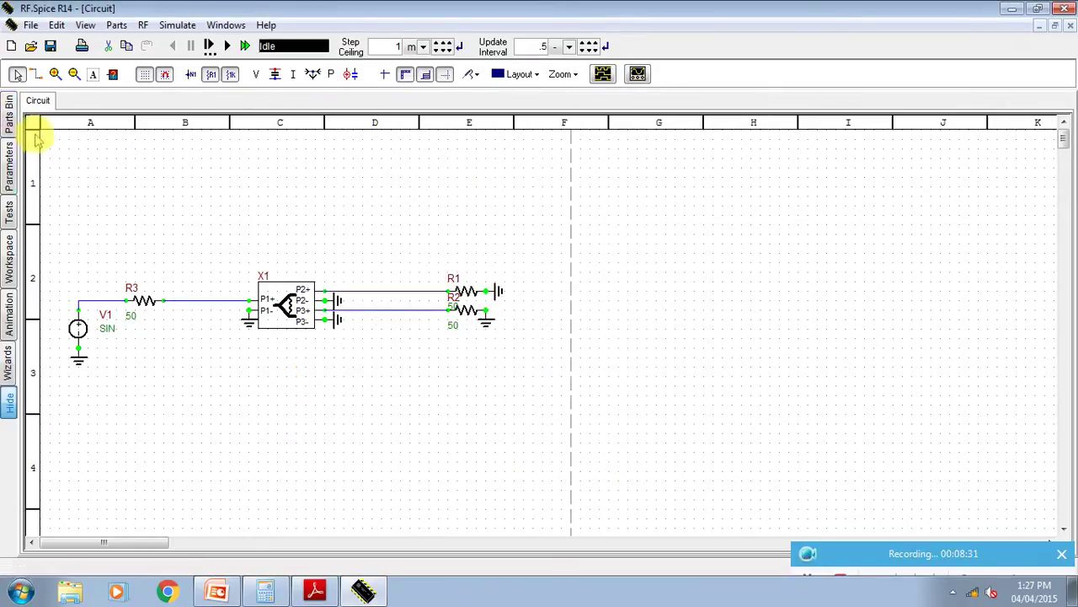
- Open the Transient test setup and set the start time to 0 n and the stop time to 5 n
left_click(9, 213)
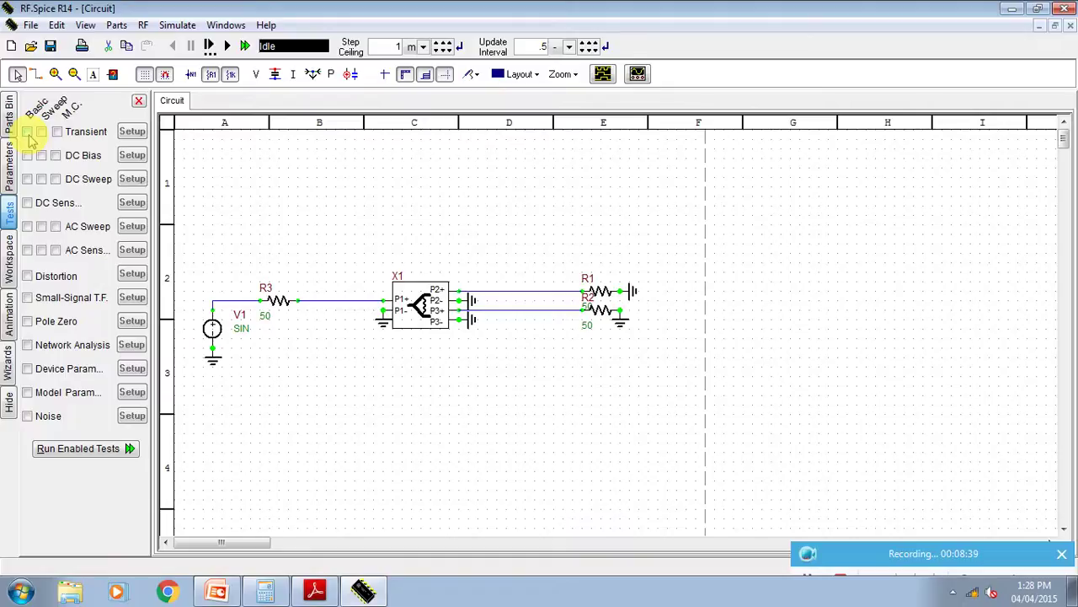
left_click(132, 131)
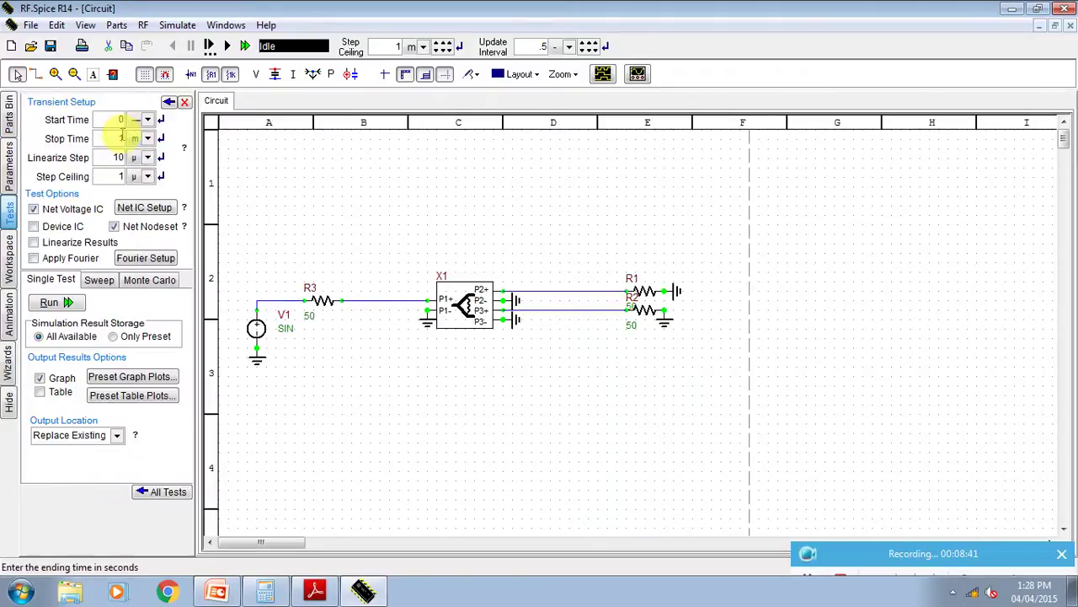
left_click(145, 119)
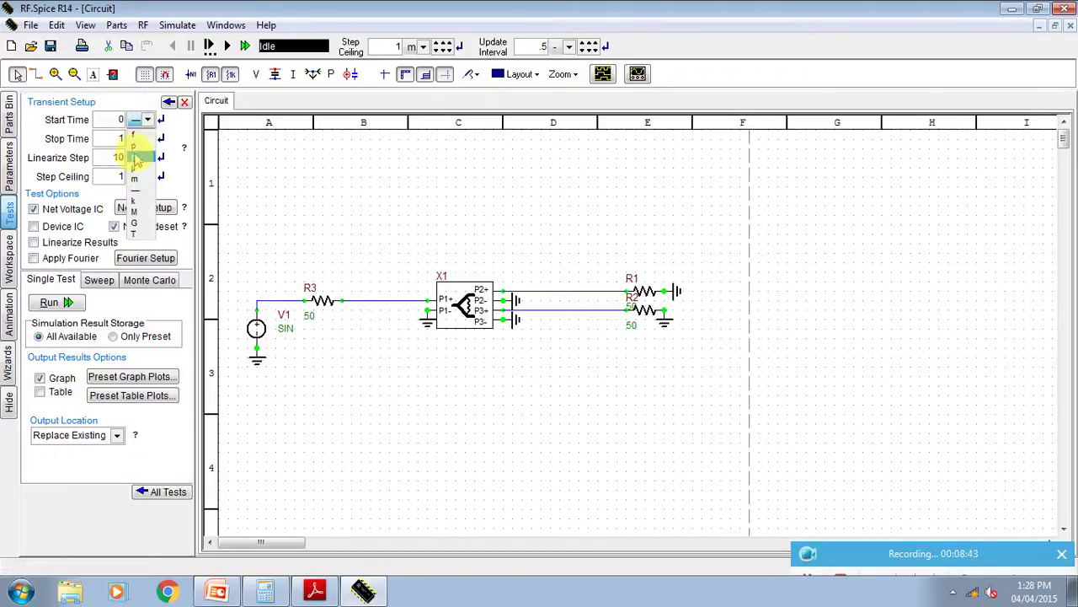
left_click(134, 158)
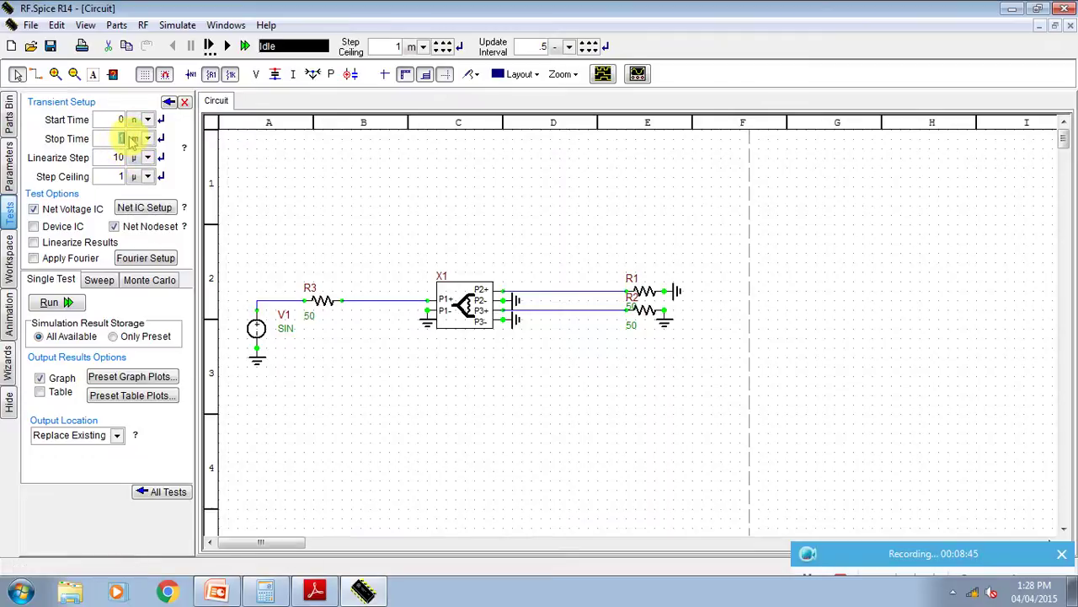
left_click(147, 140)
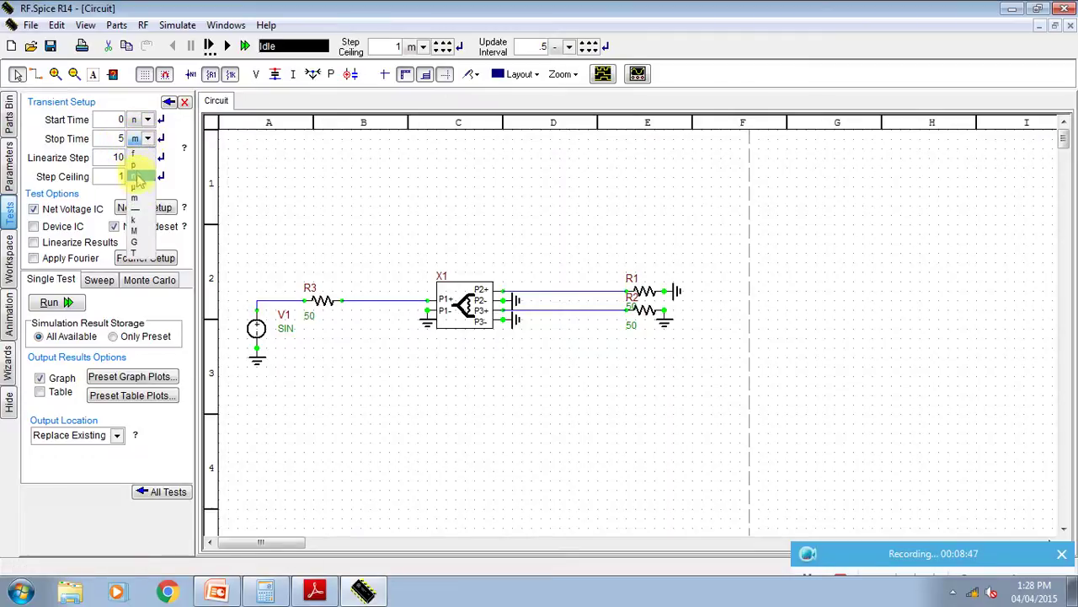
left_click(133, 175)
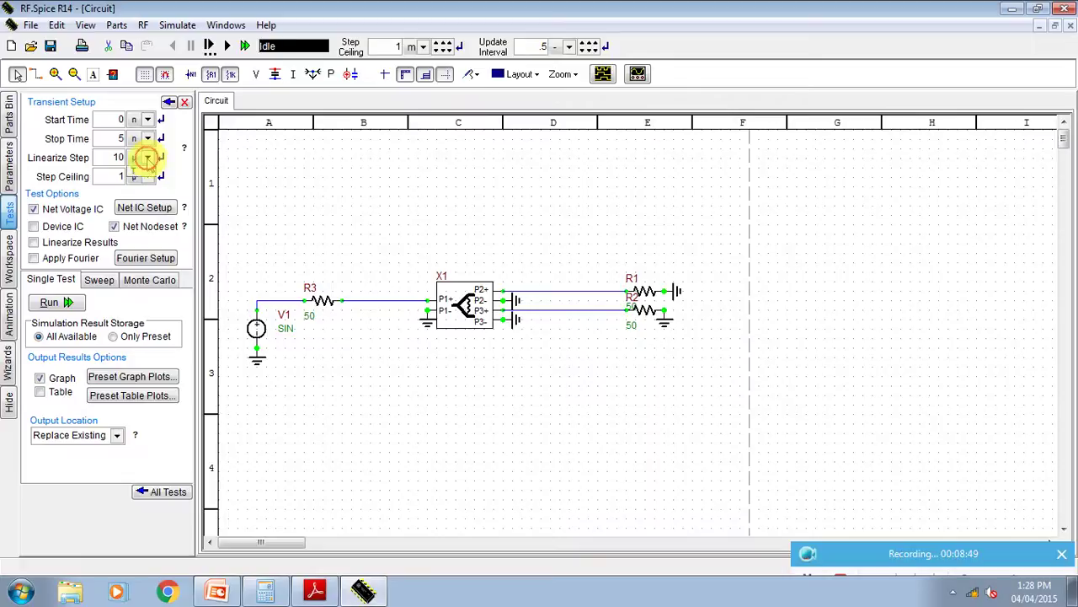
- Set the transient test's linearize step to 10 p and its step ceiling to 10 p
left_click(148, 158)
left_click(137, 194)
left_click(149, 158)
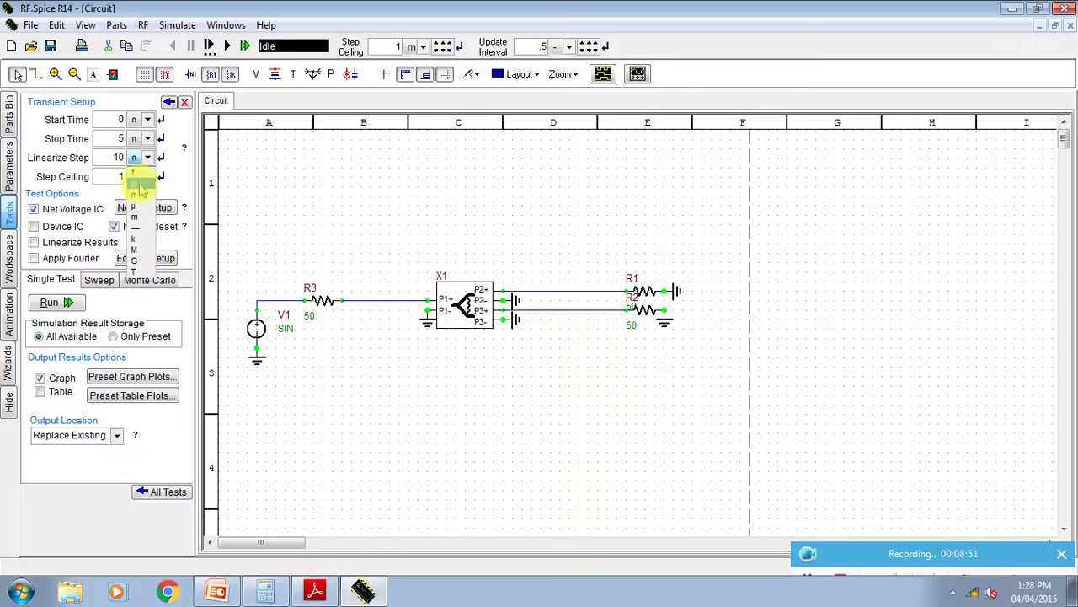
left_click(138, 187)
left_click(146, 177)
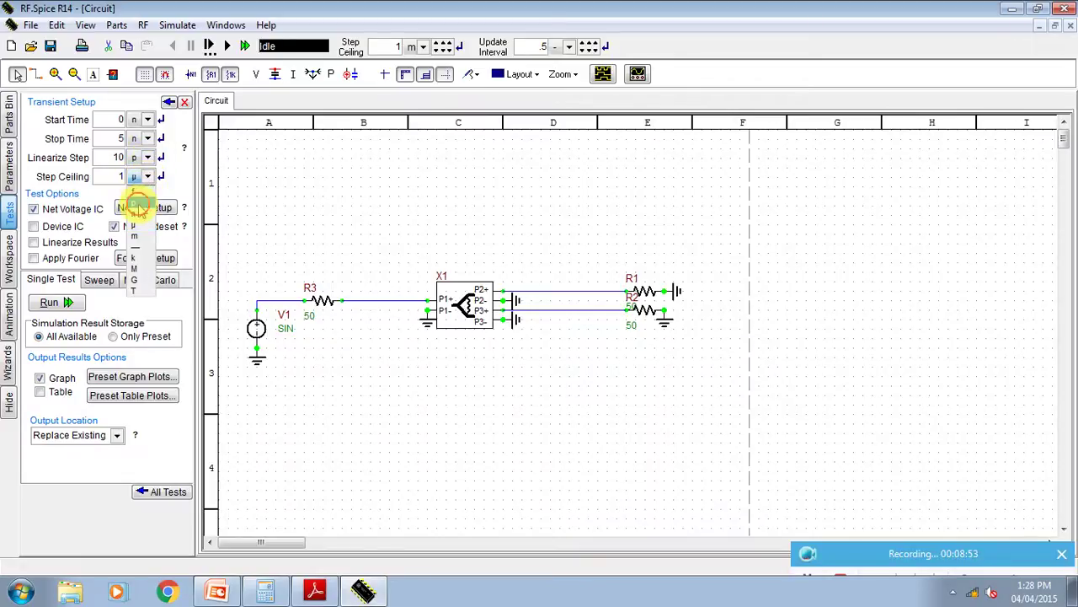
left_click(137, 202)
left_click(124, 176)
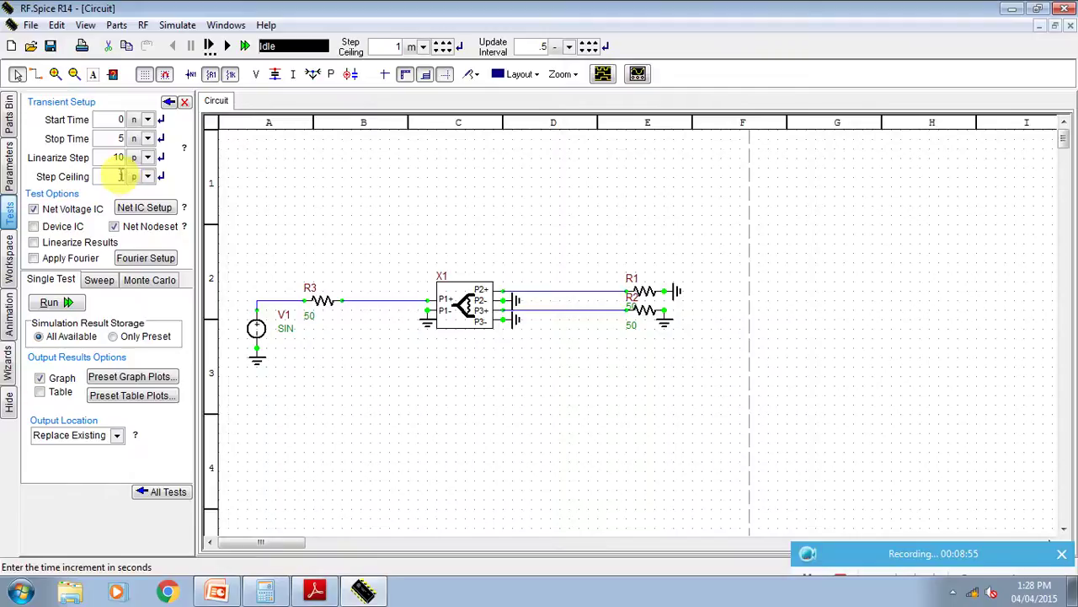
type("0")
left_click(161, 176)
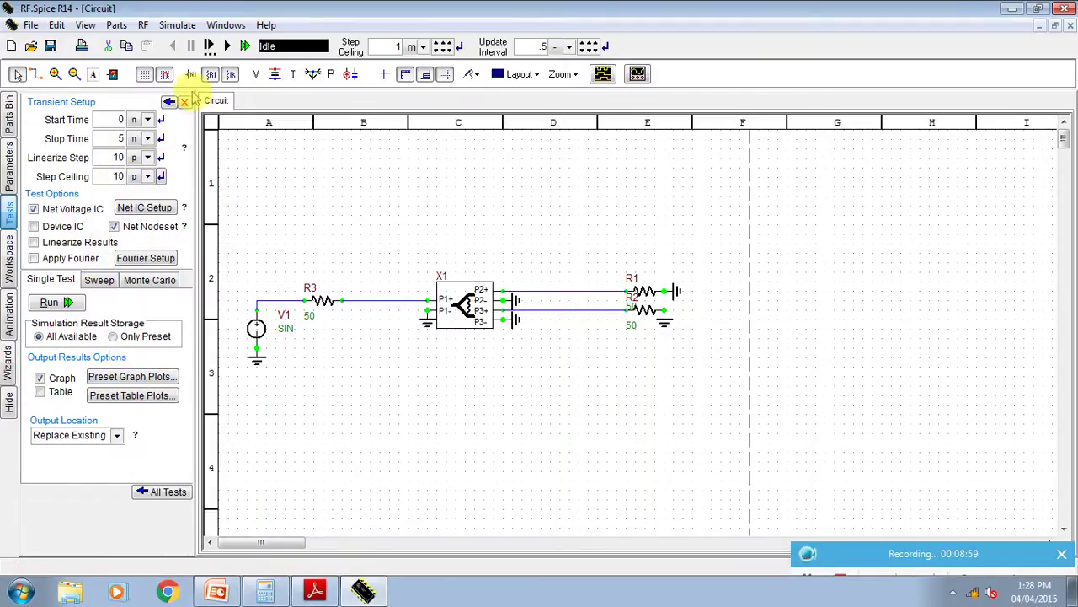
- Show the node numbers on the schematic and add v(1), v(2) and v(3) to the transient test's preset graph plots
left_click(193, 75)
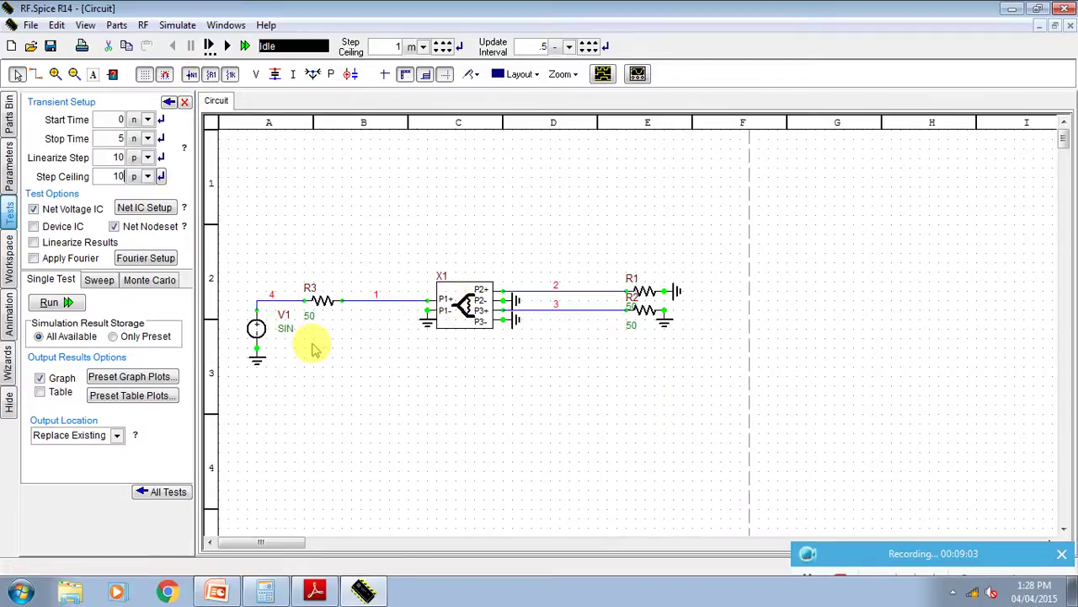
left_click(131, 376)
scroll(539, 287, "down", 2)
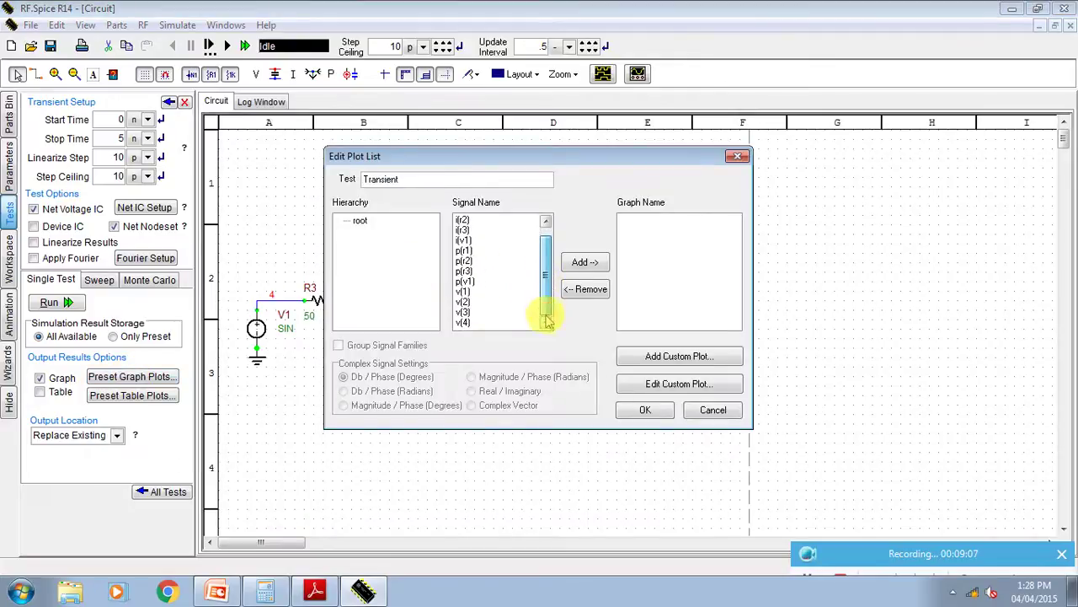
left_click(465, 292)
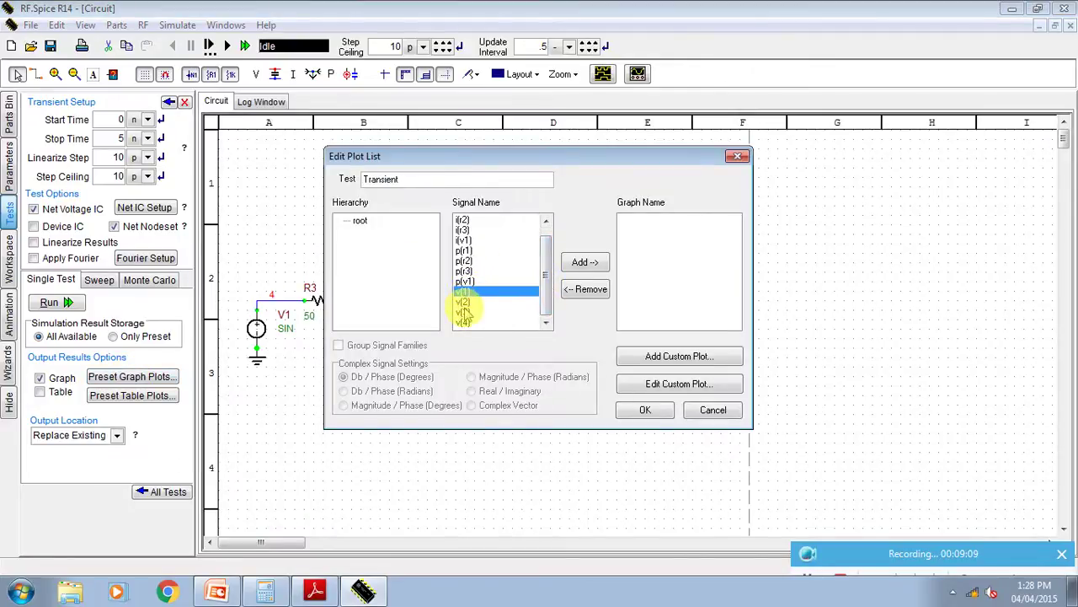
left_click(464, 312, "shift")
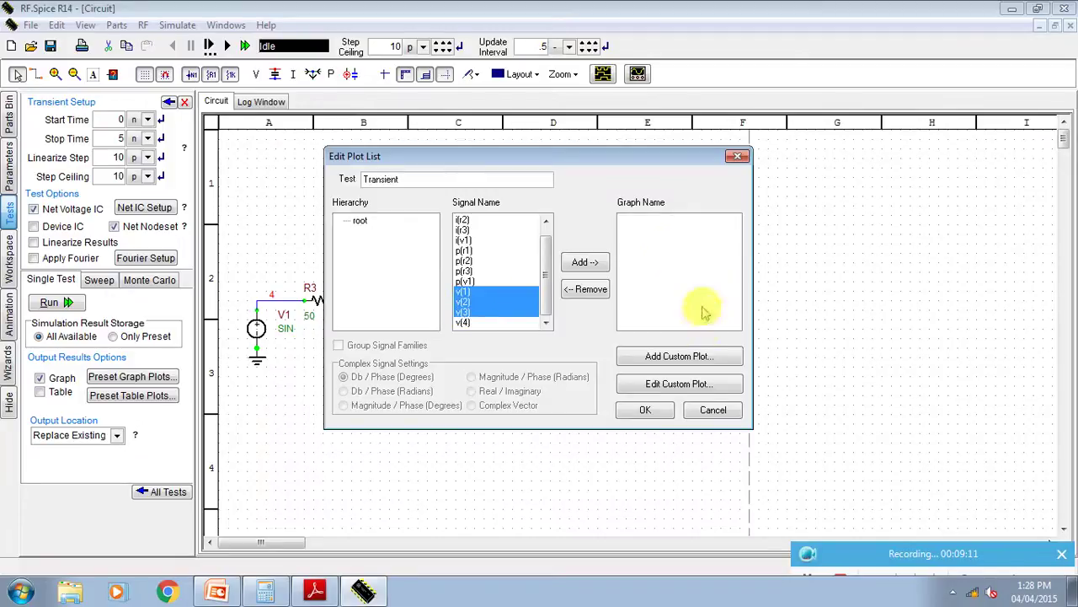
left_click(586, 263)
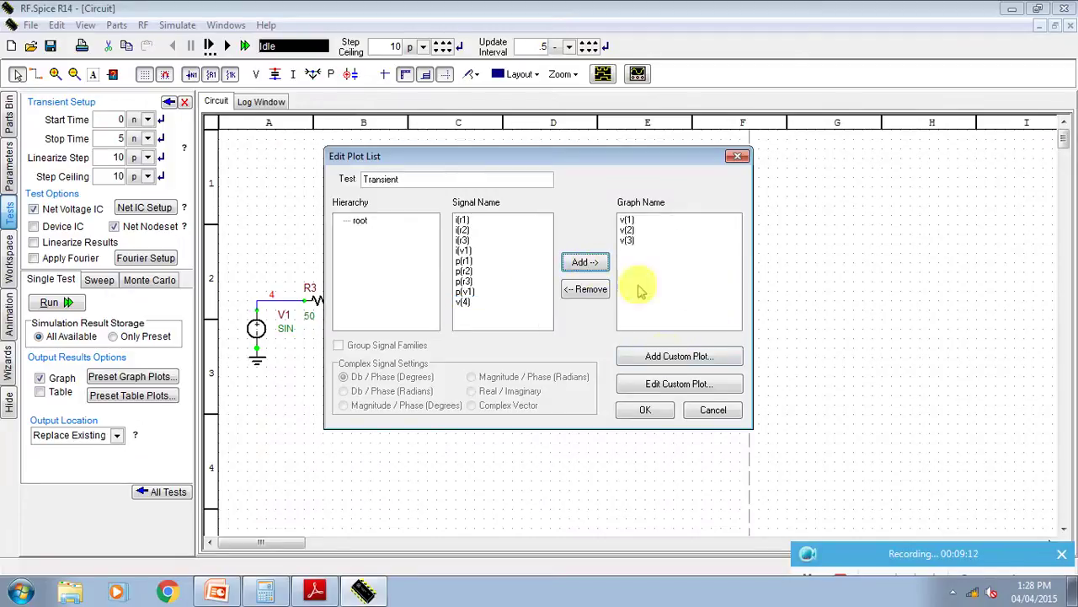
left_click(658, 416)
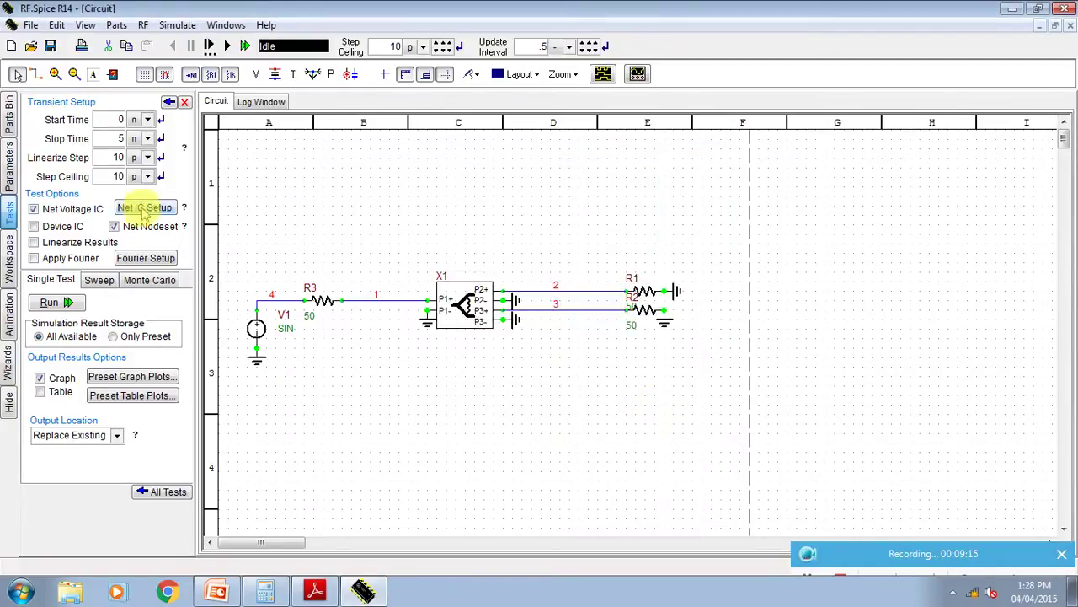
- Run the transient test and arrange the windows as tabs so its graph fills the workspace
left_click(67, 303)
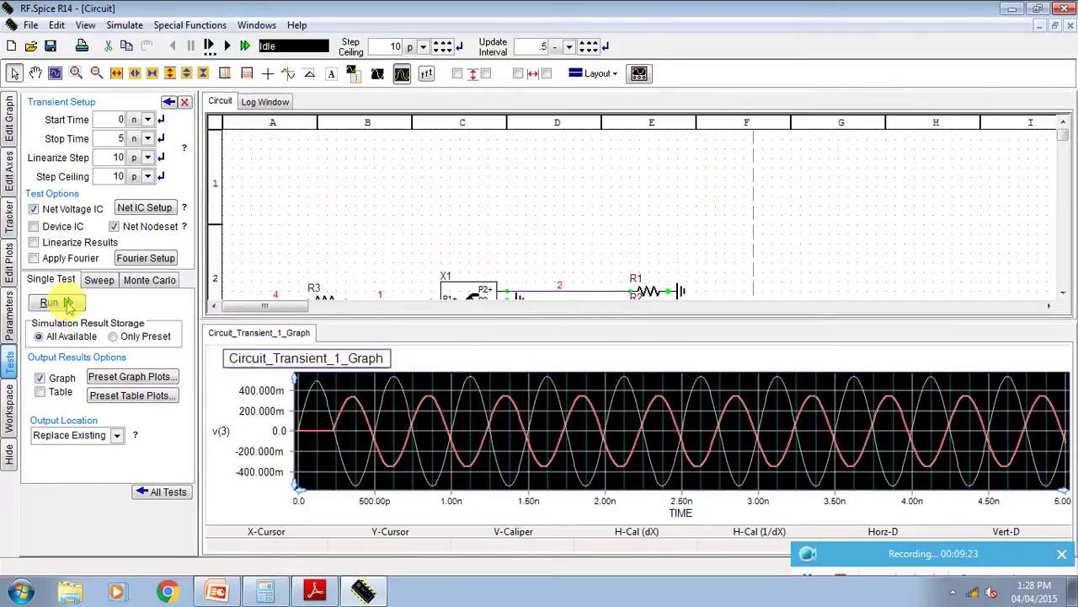
left_click(596, 74)
left_click(602, 91)
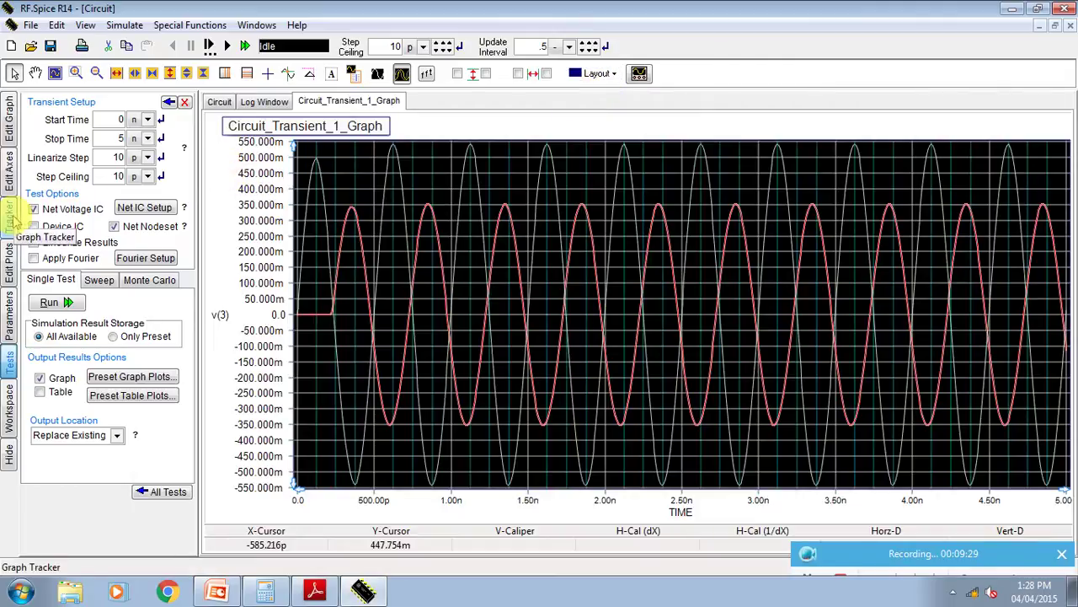
- Hide and restore the v(2) and v(3) traces in the graph tracker to compare them with v(1), and return to the circuit
left_click(10, 217)
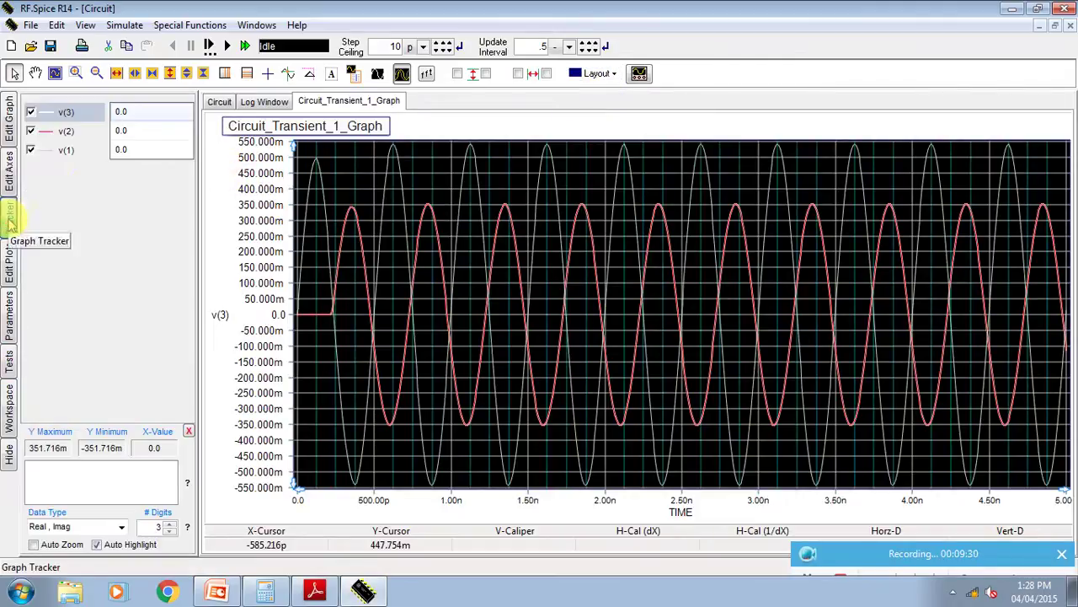
left_click(32, 131)
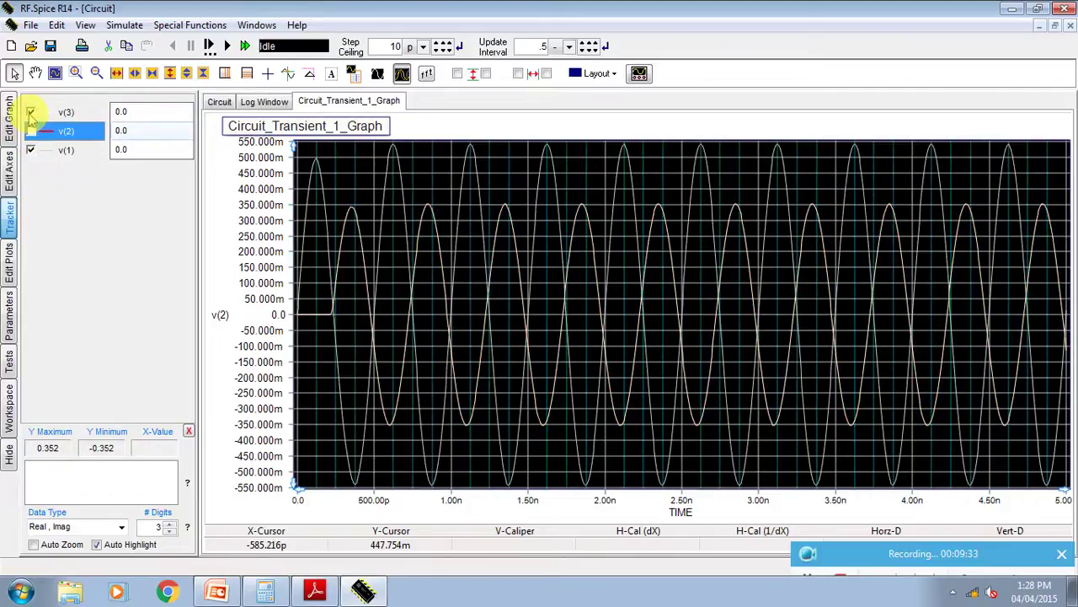
left_click(31, 113)
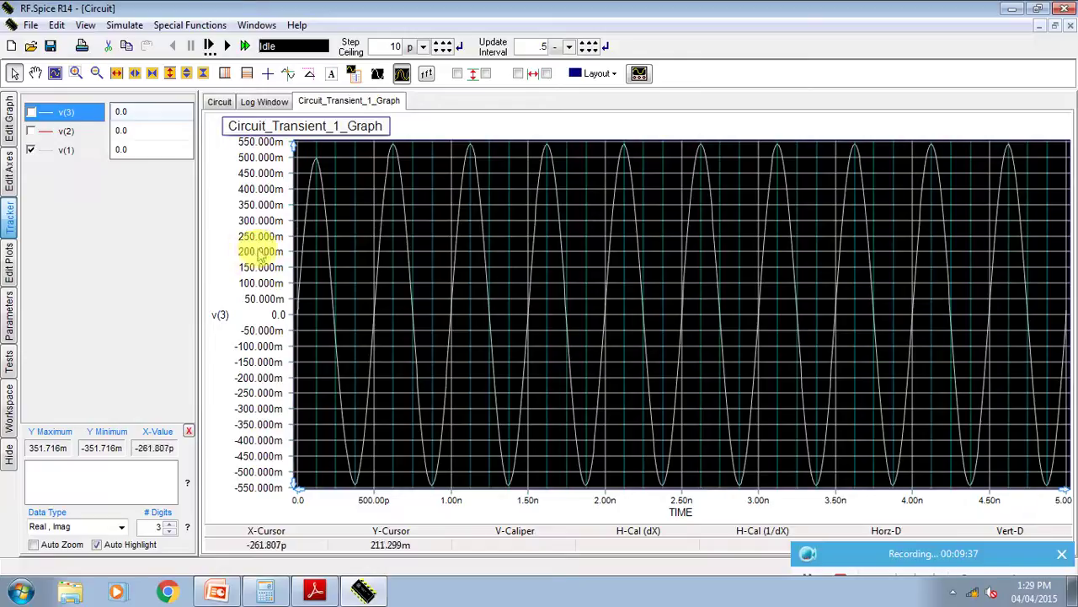
left_click(31, 131)
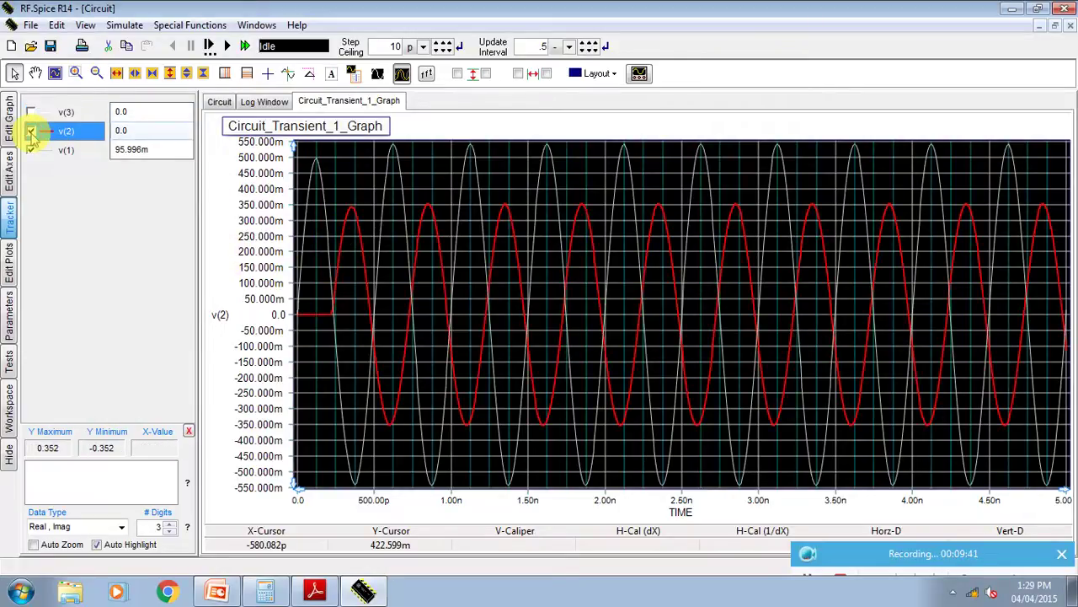
left_click(31, 112)
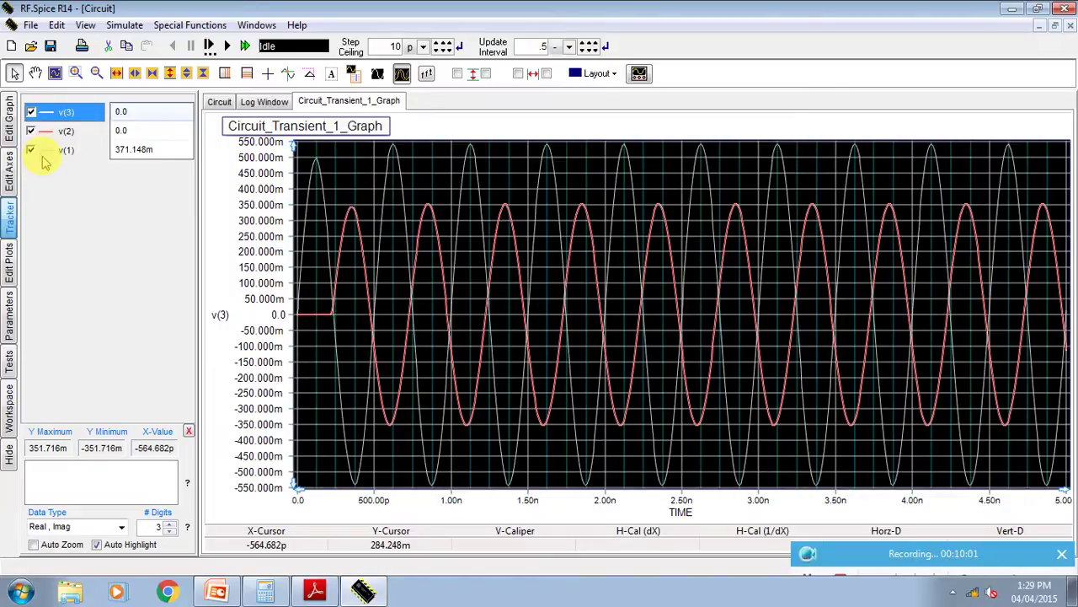
left_click(220, 101)
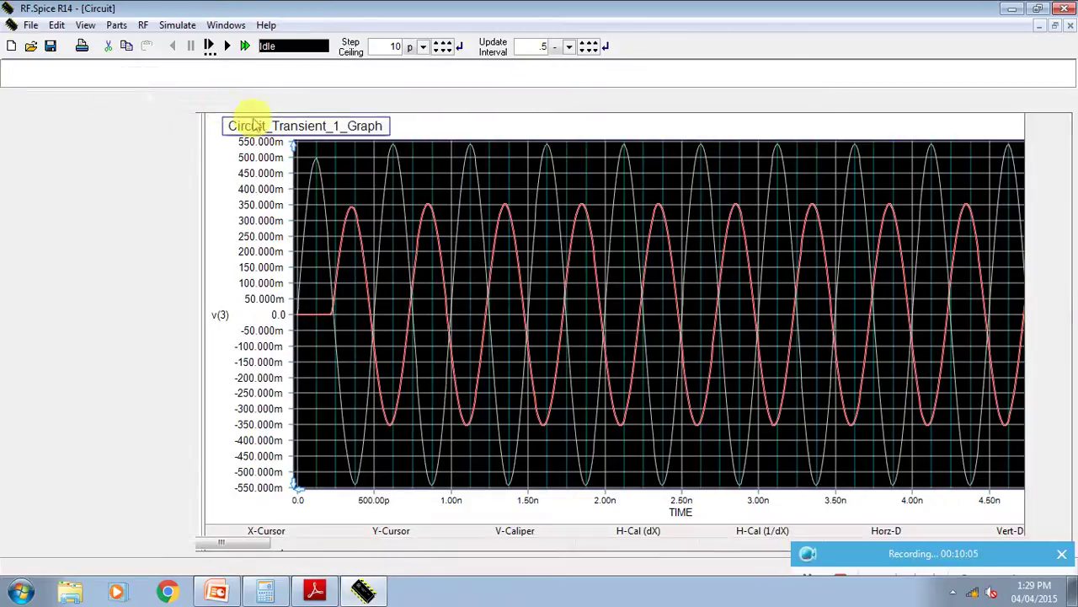
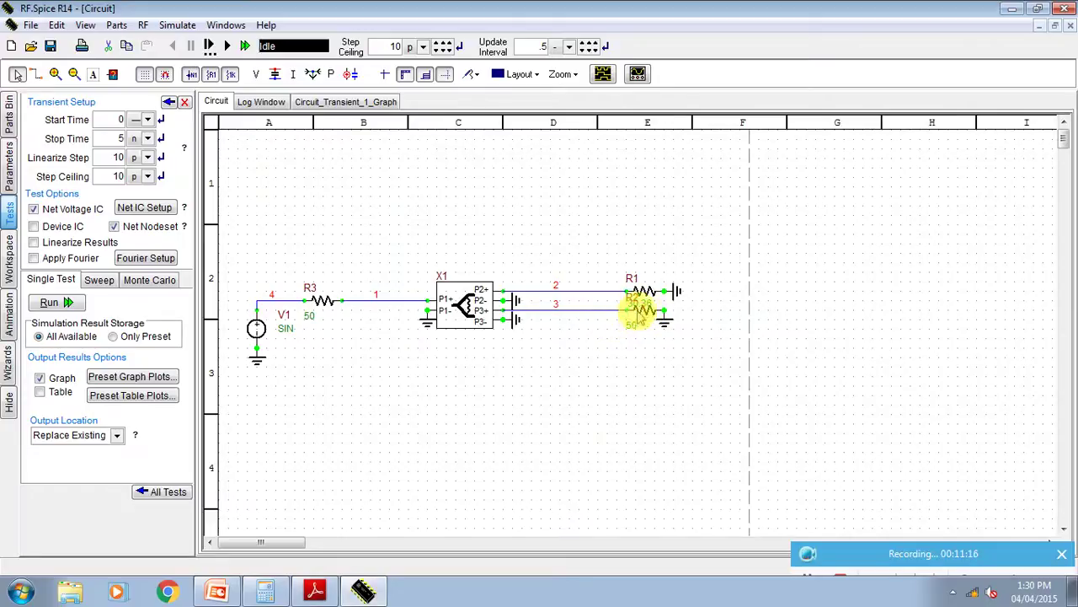
- Move R2 away from R1 on the port 3 line and set R1's resistance to 70.71 ohms
left_click(609, 312)
left_click(645, 294)
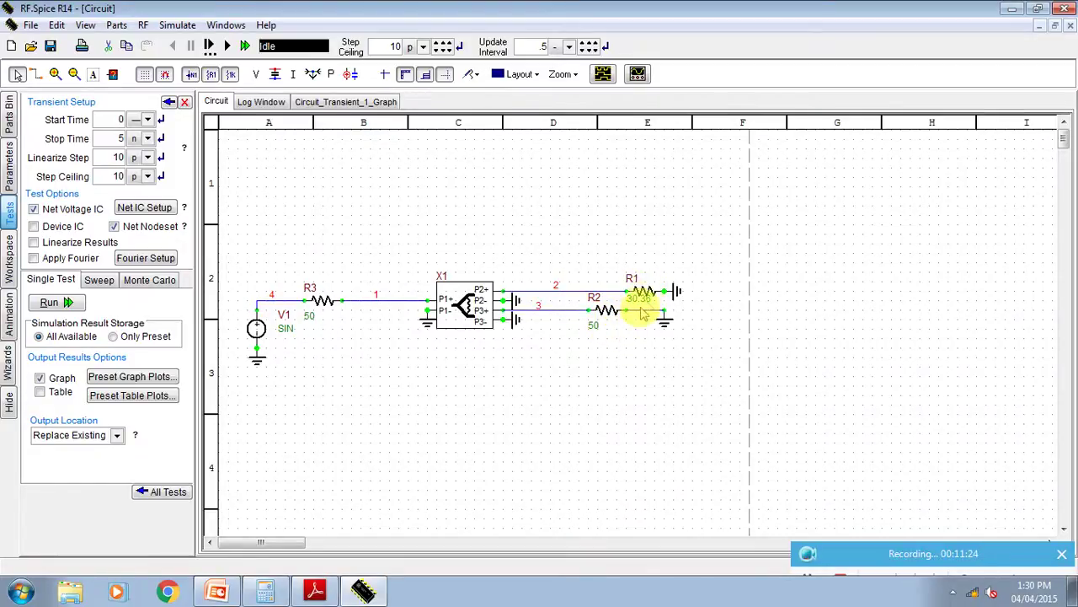
double_click(648, 299)
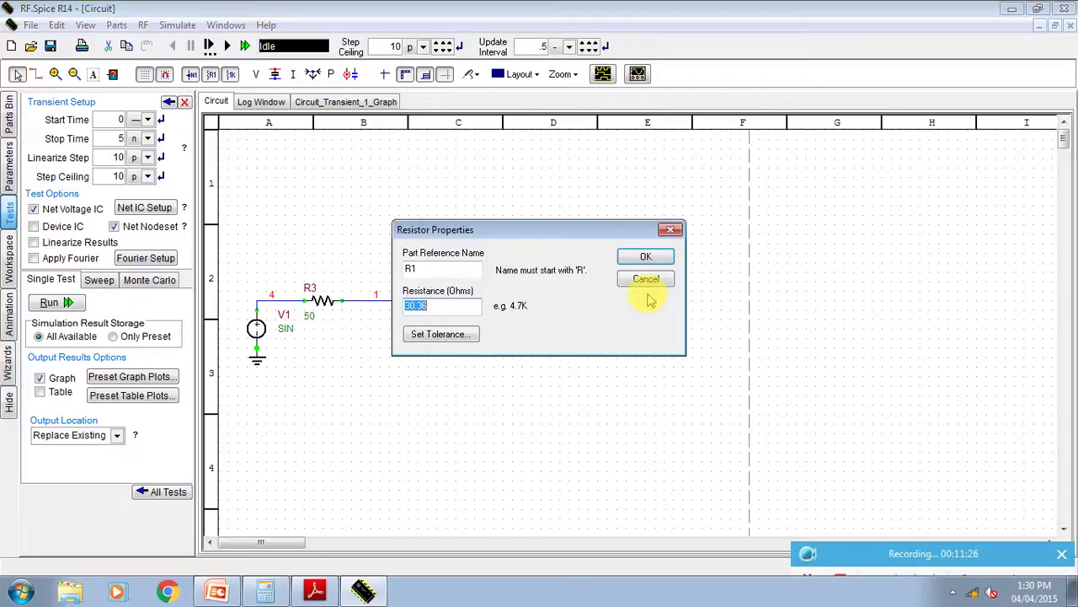
type("70.71")
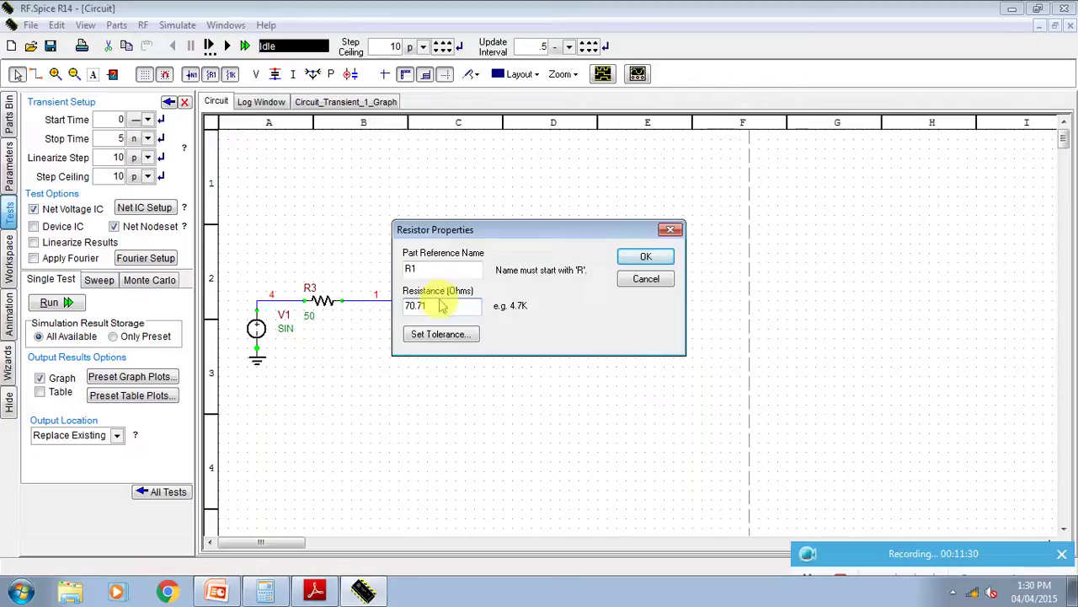
left_click(636, 256)
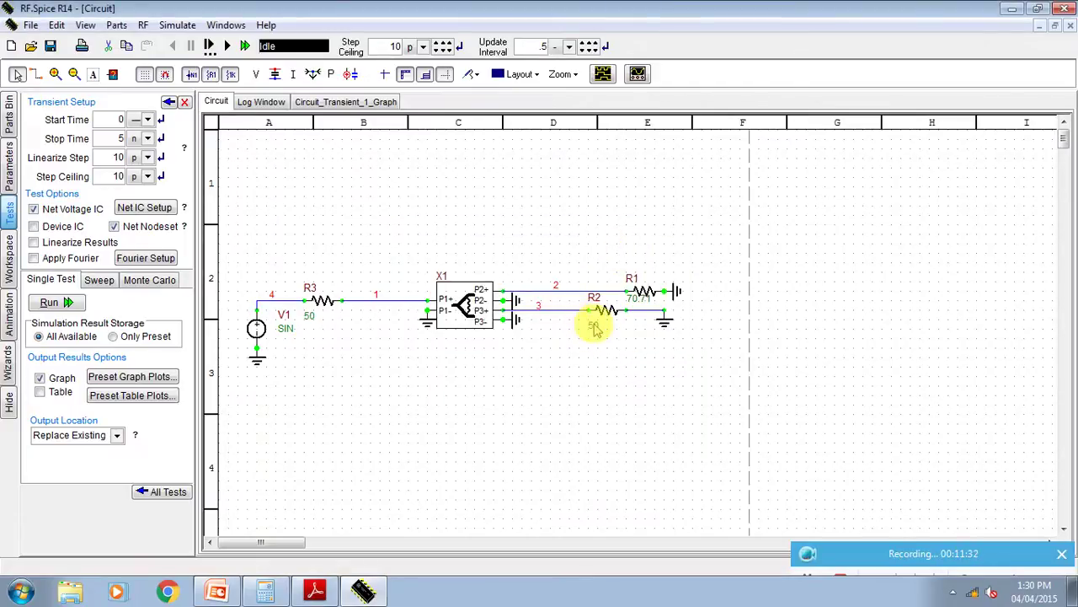
- Set R2's resistance to 30.36 ohms and compare it with the load formulas in the Adobe Reader tutorial
double_click(594, 327)
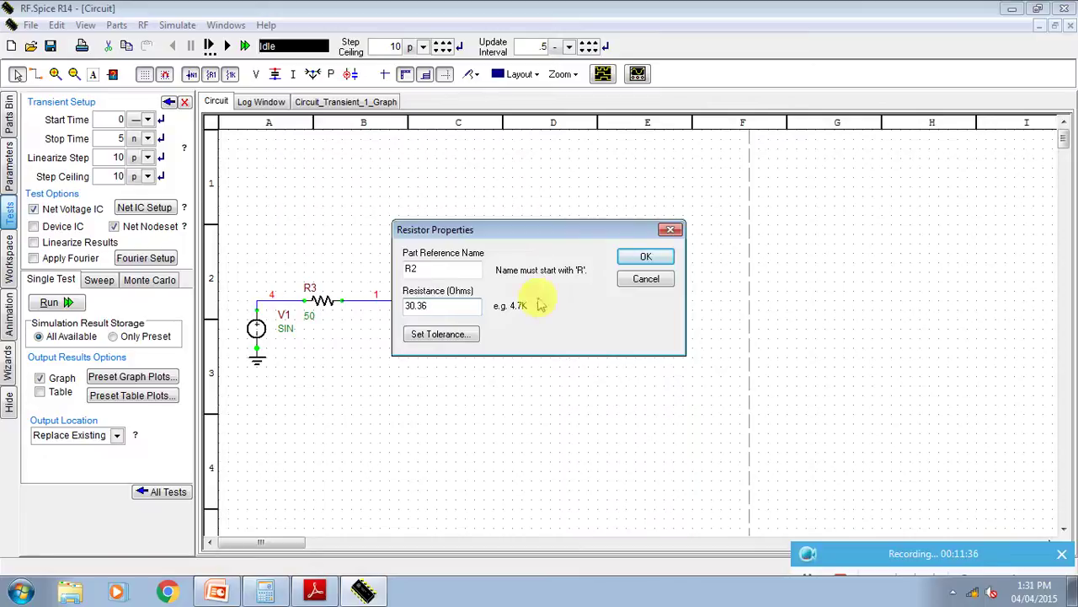
left_click(645, 258)
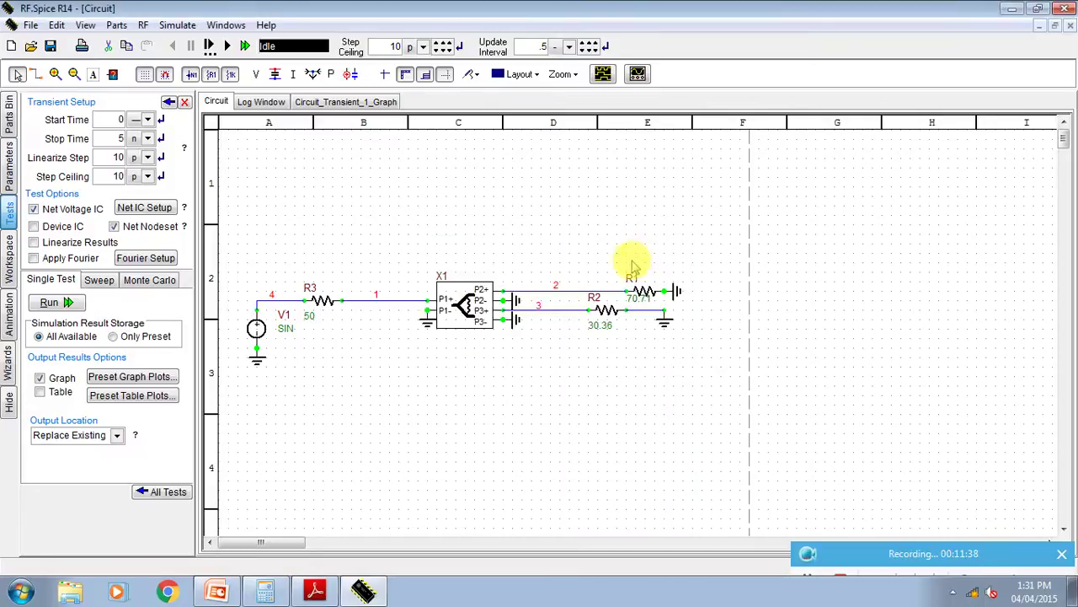
mouse_move(316, 590)
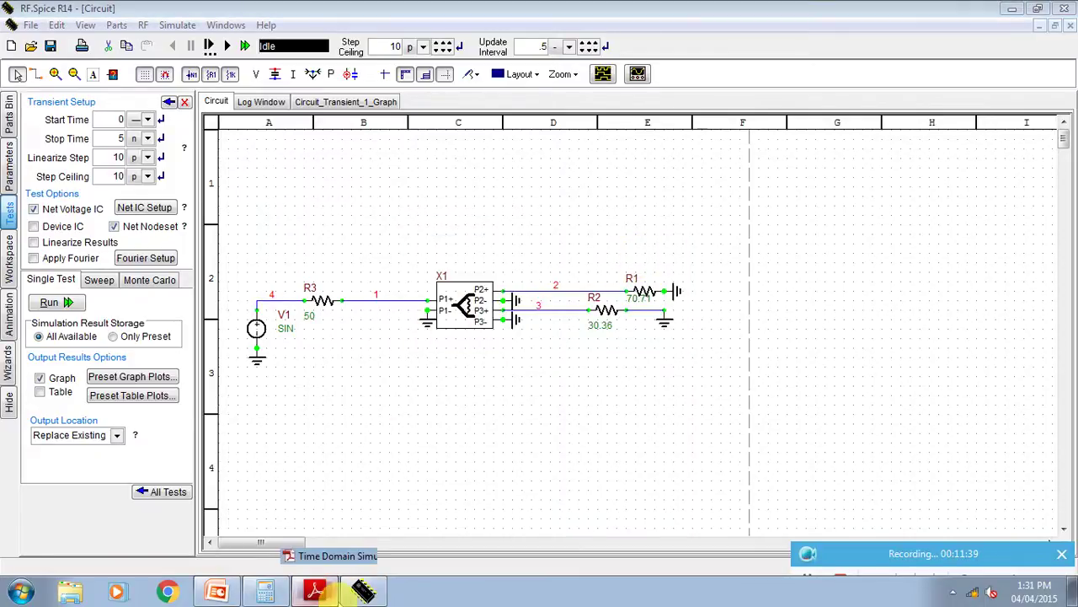
left_click(341, 553)
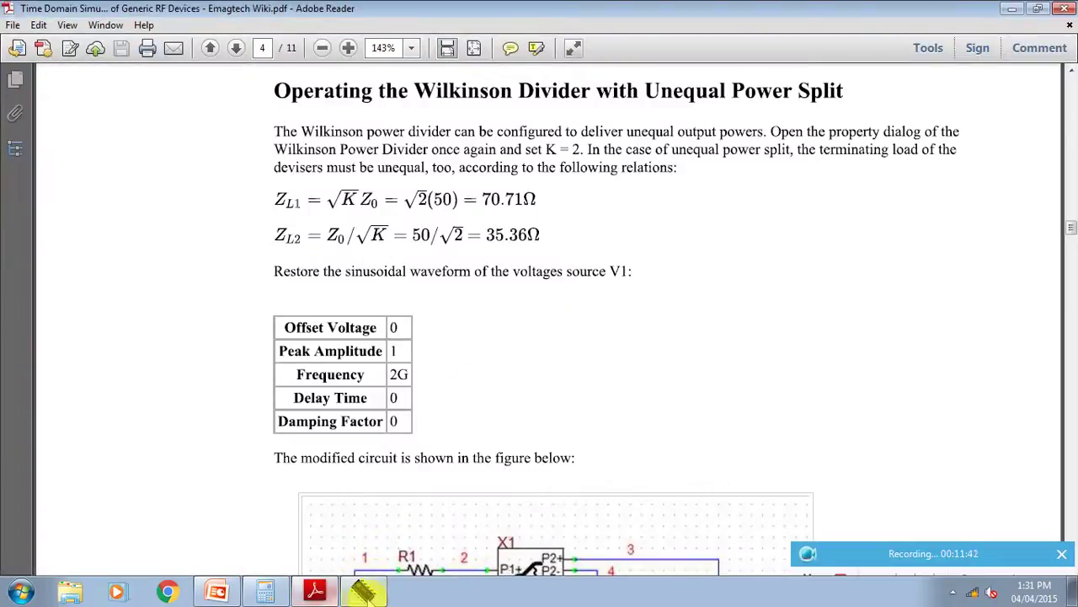
- Switch back to RF.Spice and correct R2's resistance to 35.36 ohms
left_click(363, 592)
double_click(603, 331)
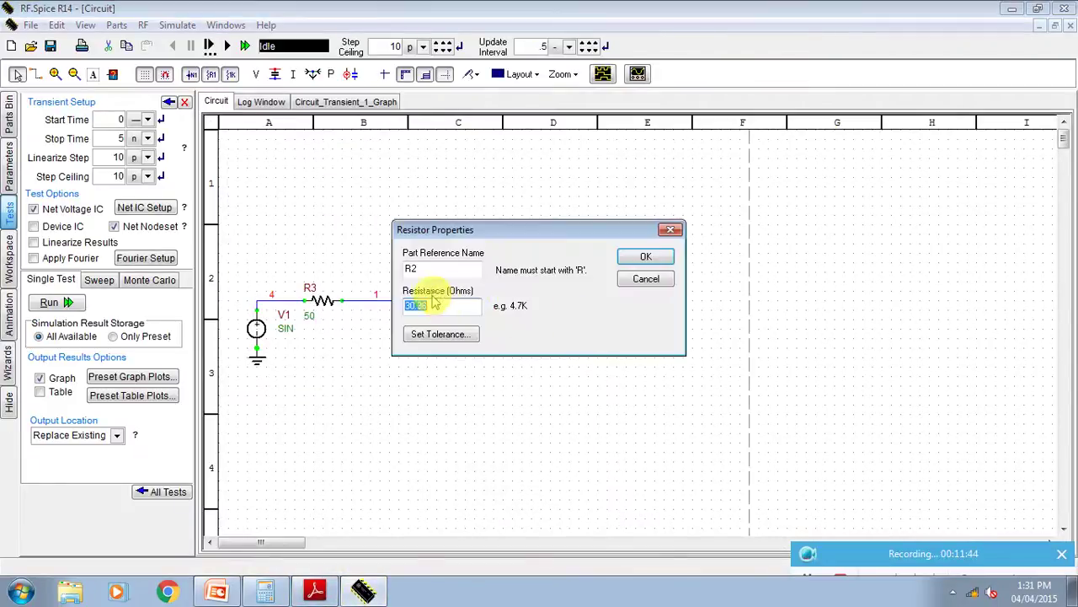
left_click(419, 307)
type("5")
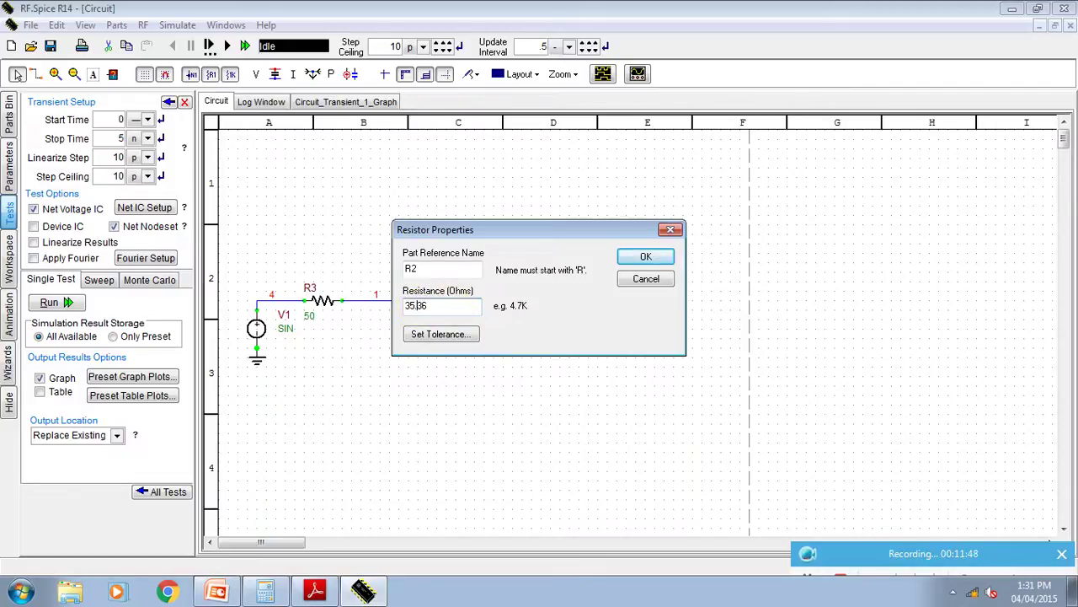
left_click(646, 268)
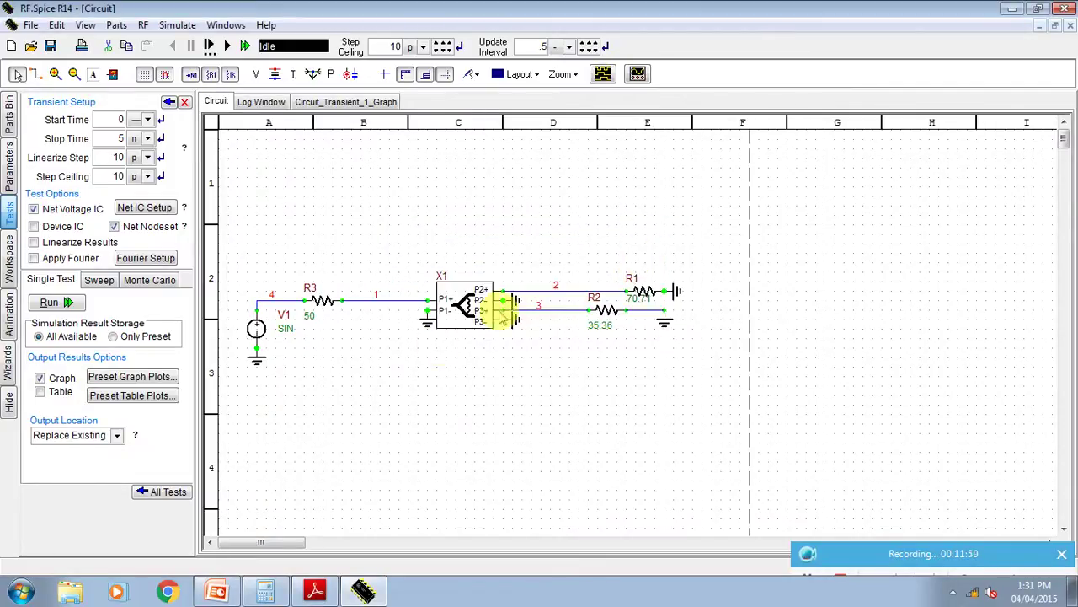
- Look up the transient test settings and preset plots for the unequal power split in the Adobe Reader tutorial
left_click(325, 595)
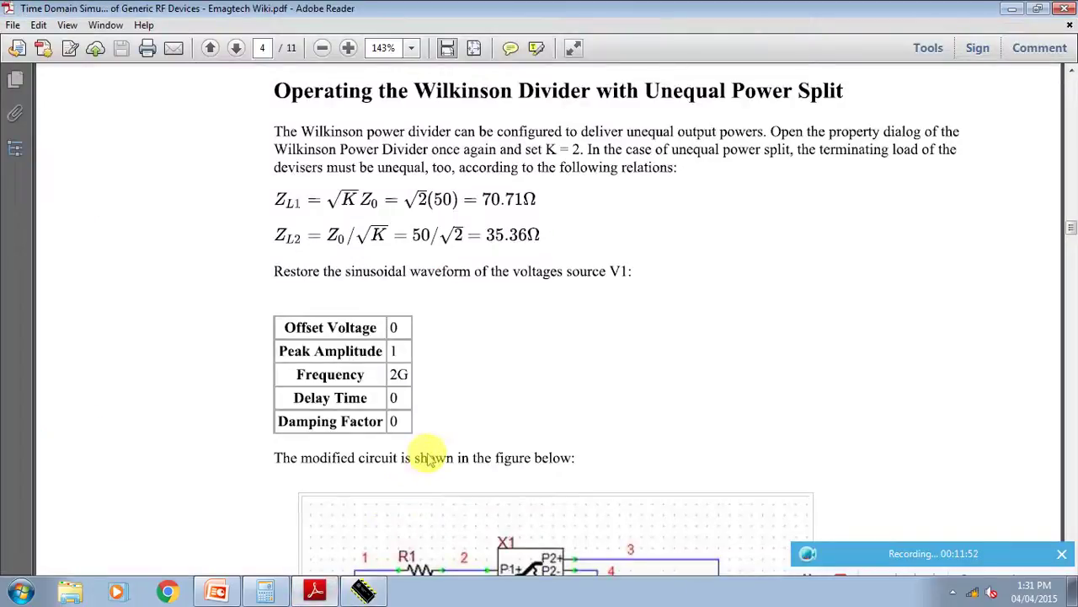
scroll(425, 452, "down", 3)
scroll(428, 452, "down", 5)
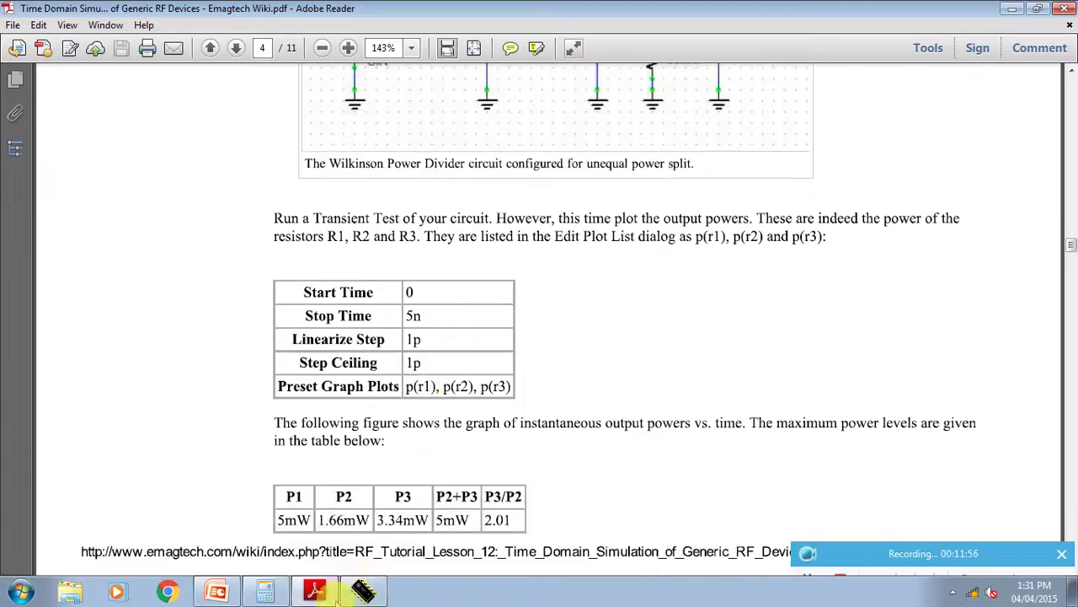
- Return to RF.Spice, run the transient test with the unequal load resistances, and go back to the circuit
left_click(361, 592)
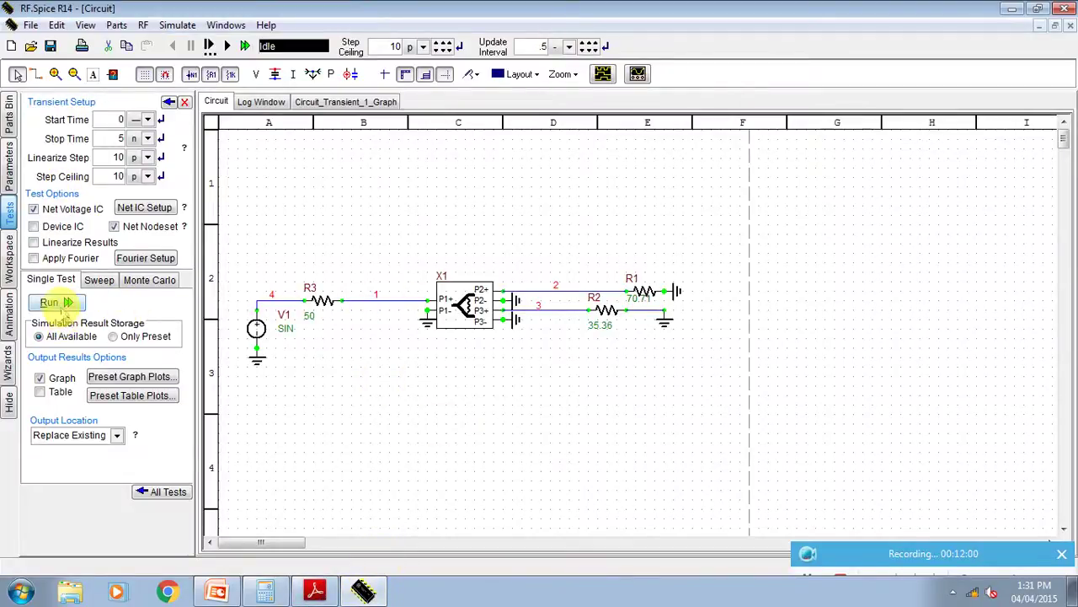
left_click(57, 304)
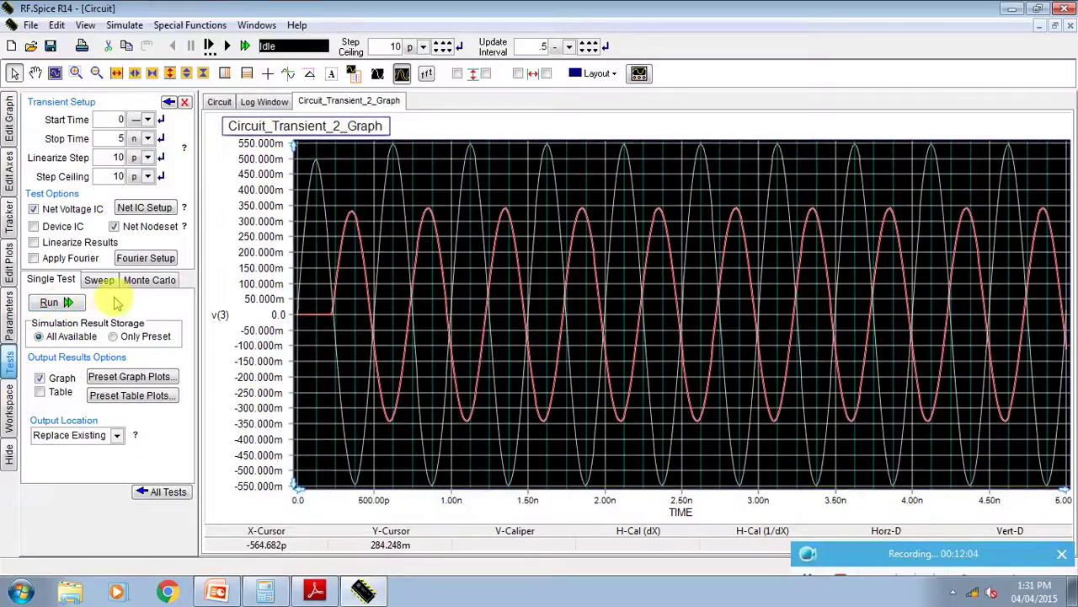
left_click(219, 102)
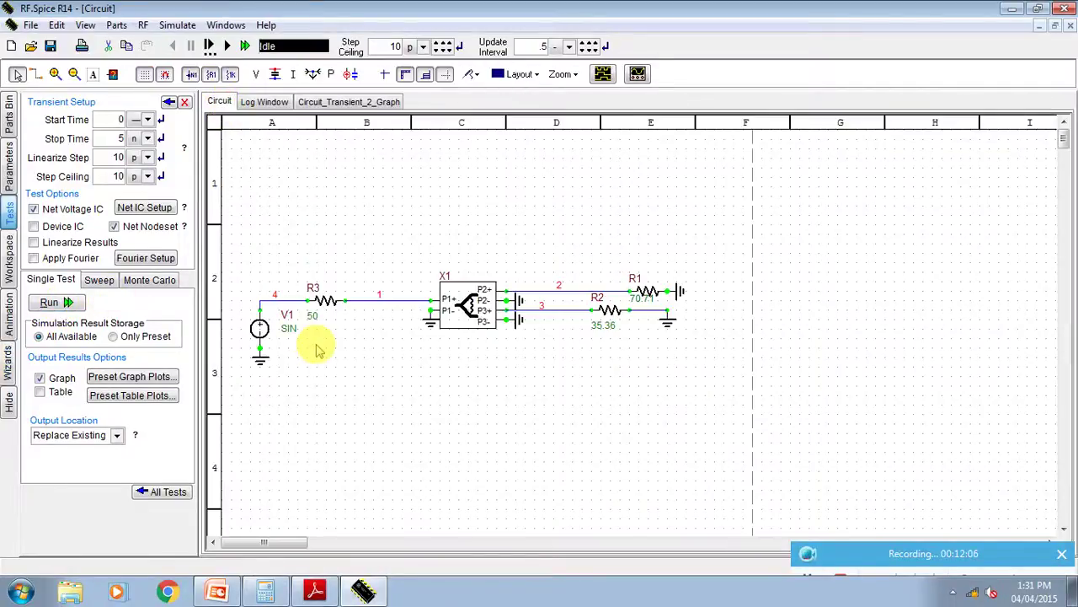
- Check the power ratio K in divider X1's model properties and the sinusoidal settings of voltage source V1
double_click(477, 308)
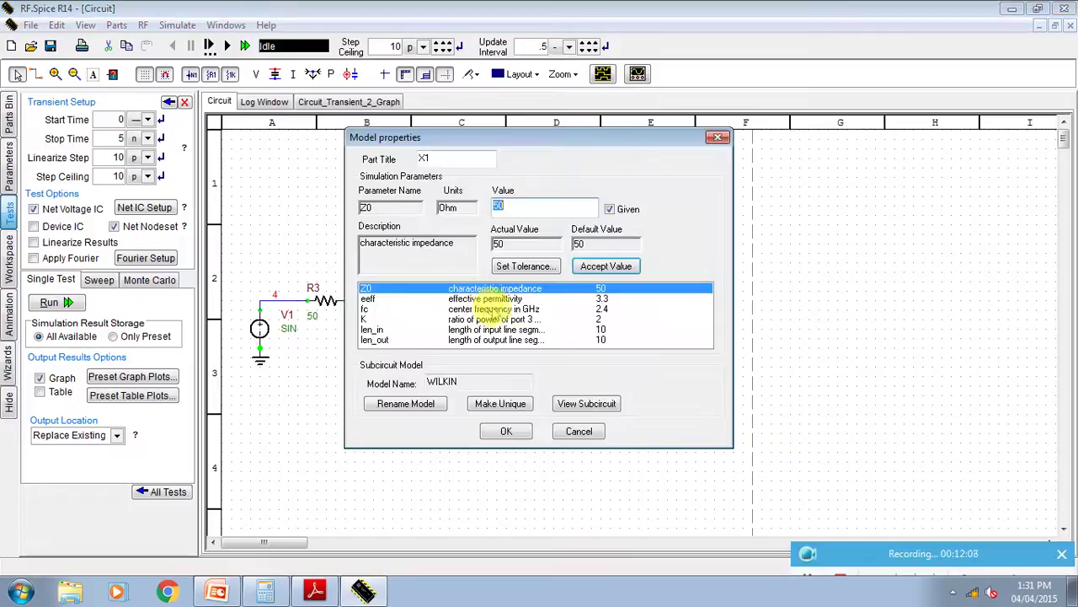
left_click(526, 320)
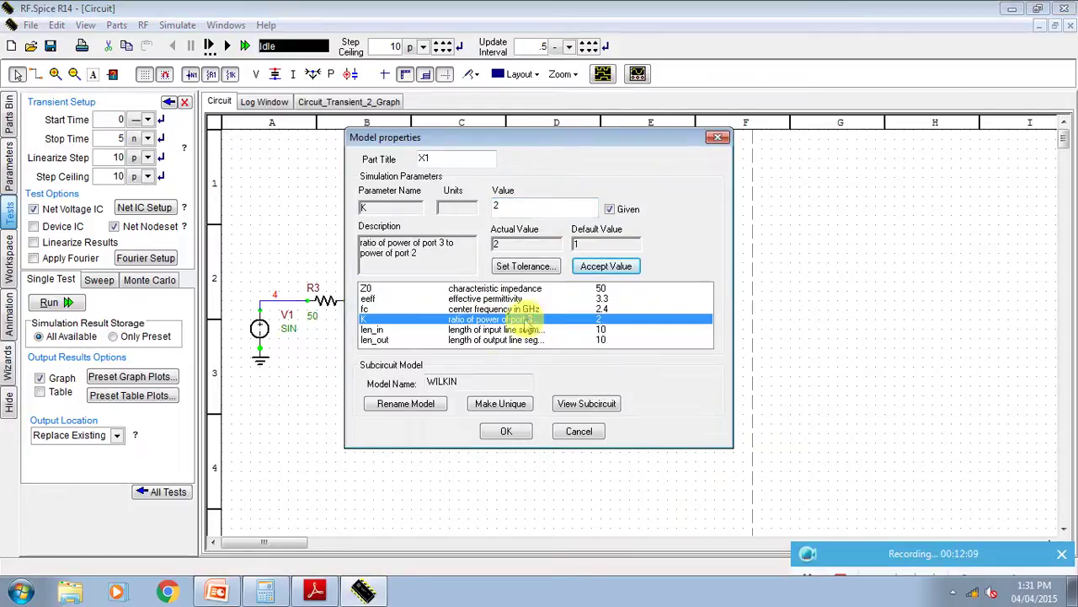
left_click(508, 431)
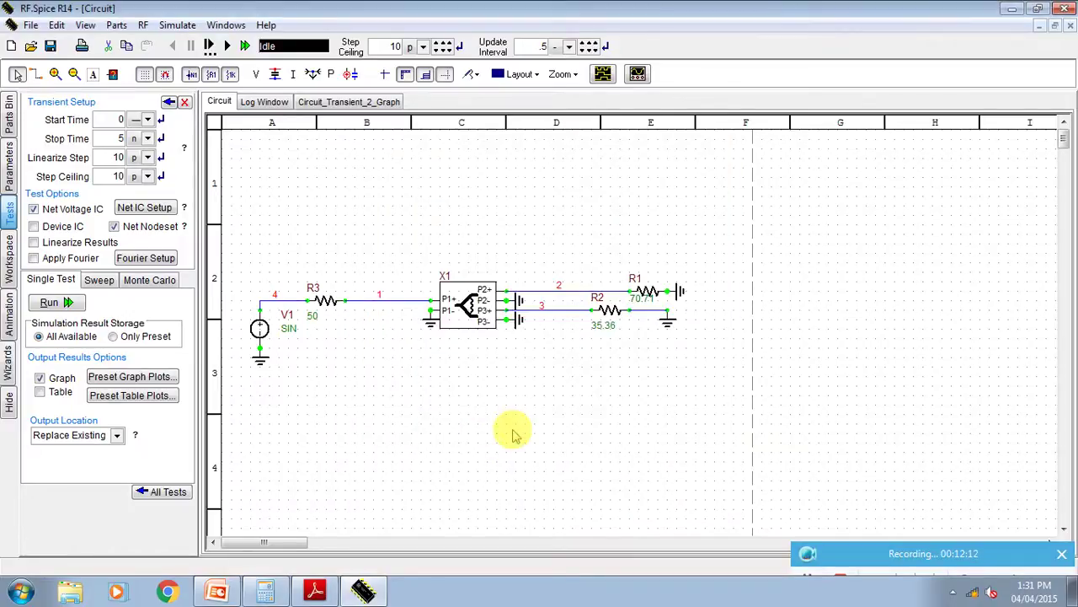
double_click(257, 326)
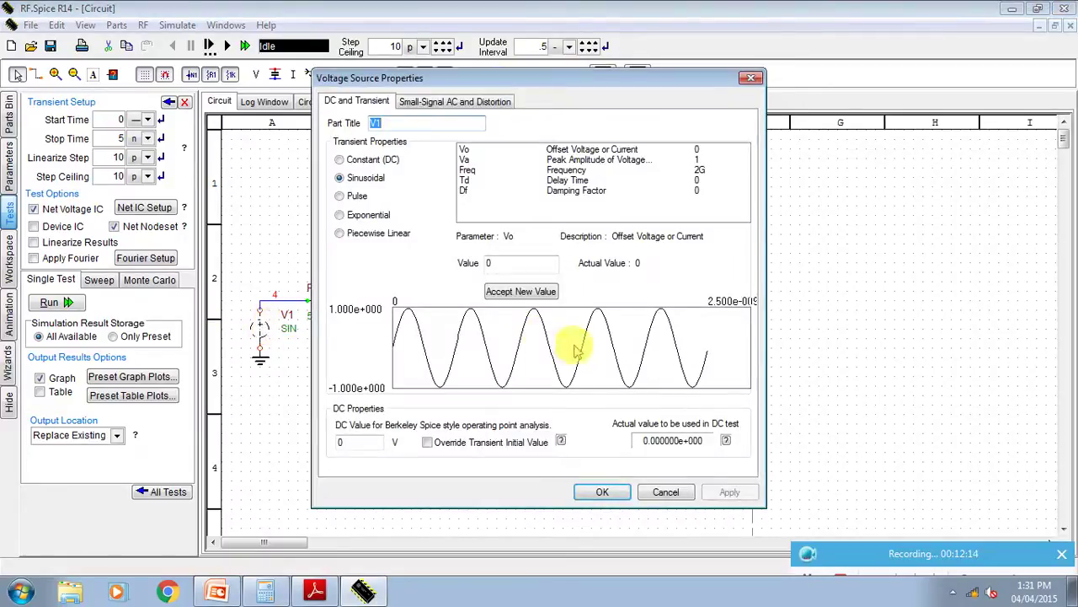
left_click(615, 492)
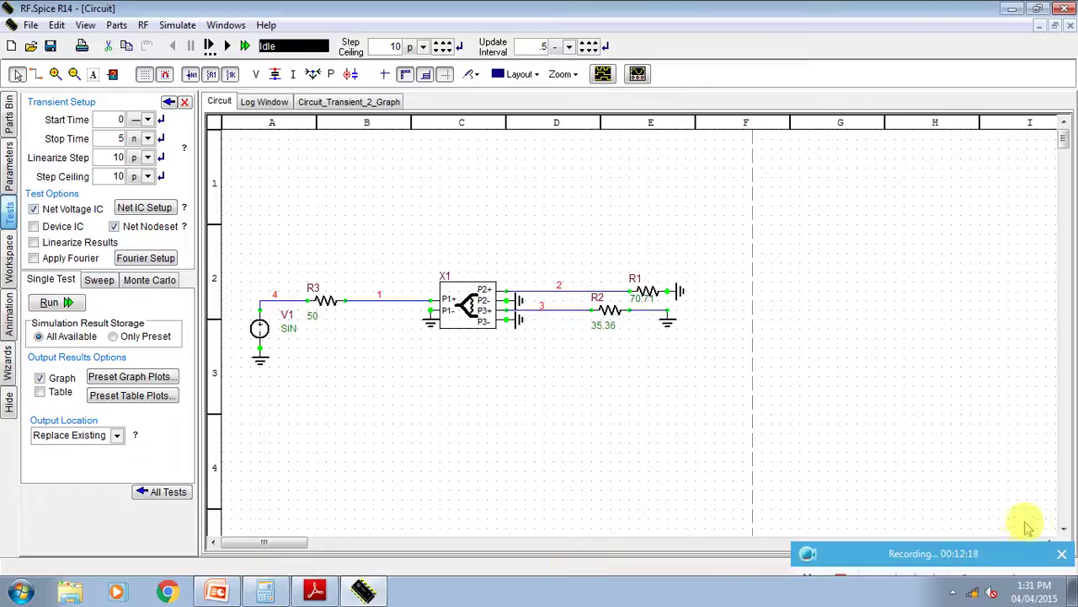
left_click(963, 552)
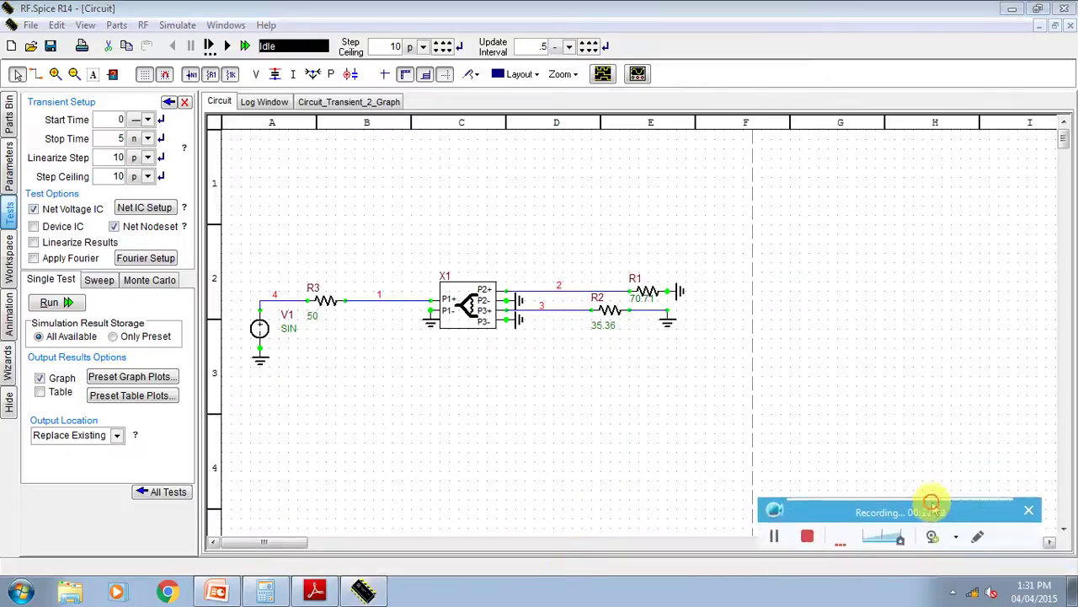
left_click(770, 529)
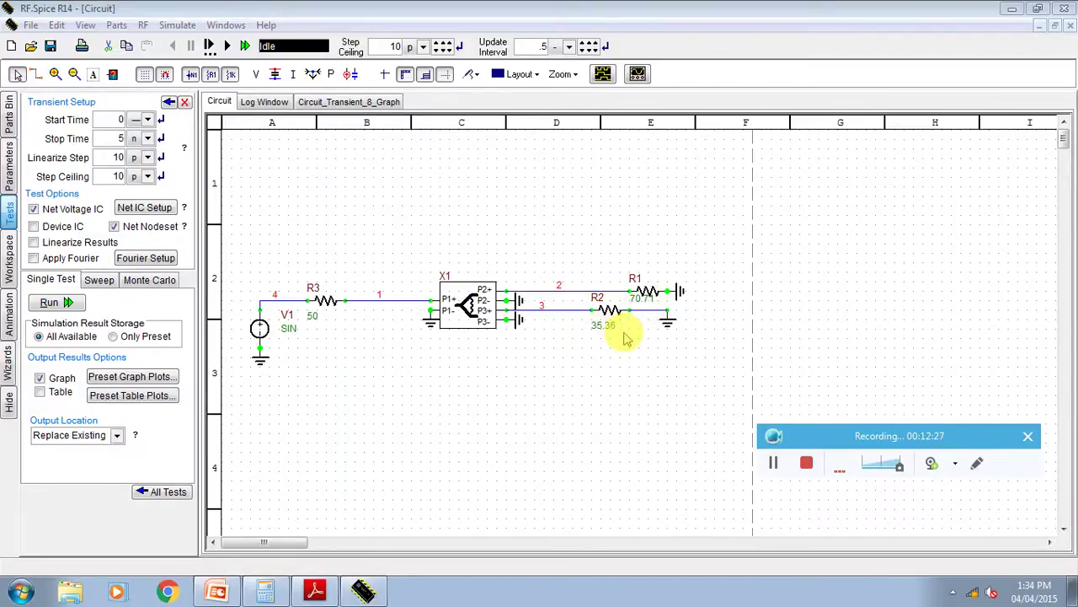
double_click(492, 308)
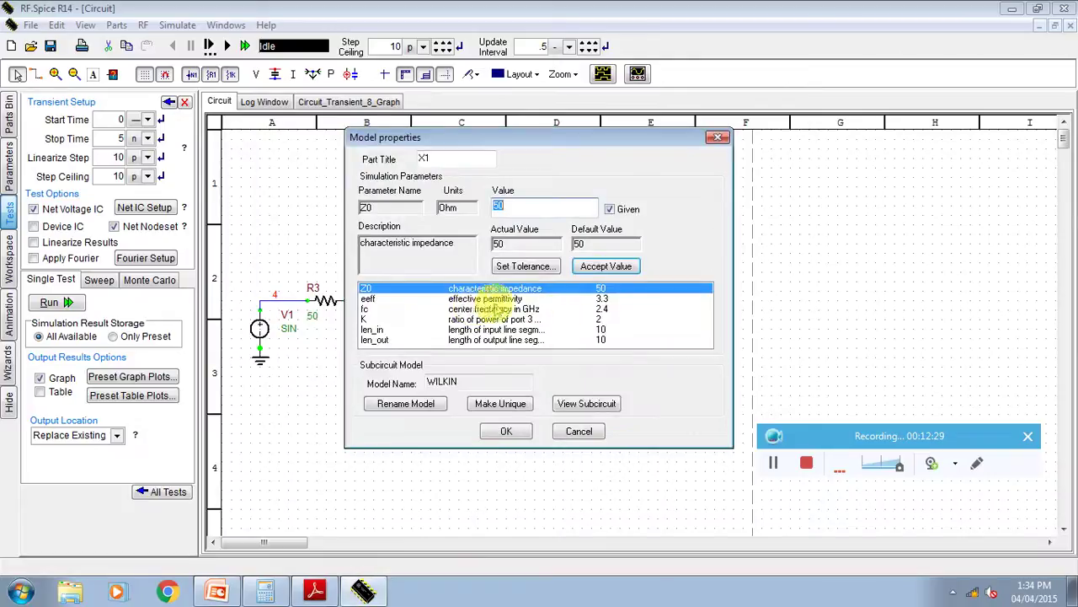
left_click(718, 139)
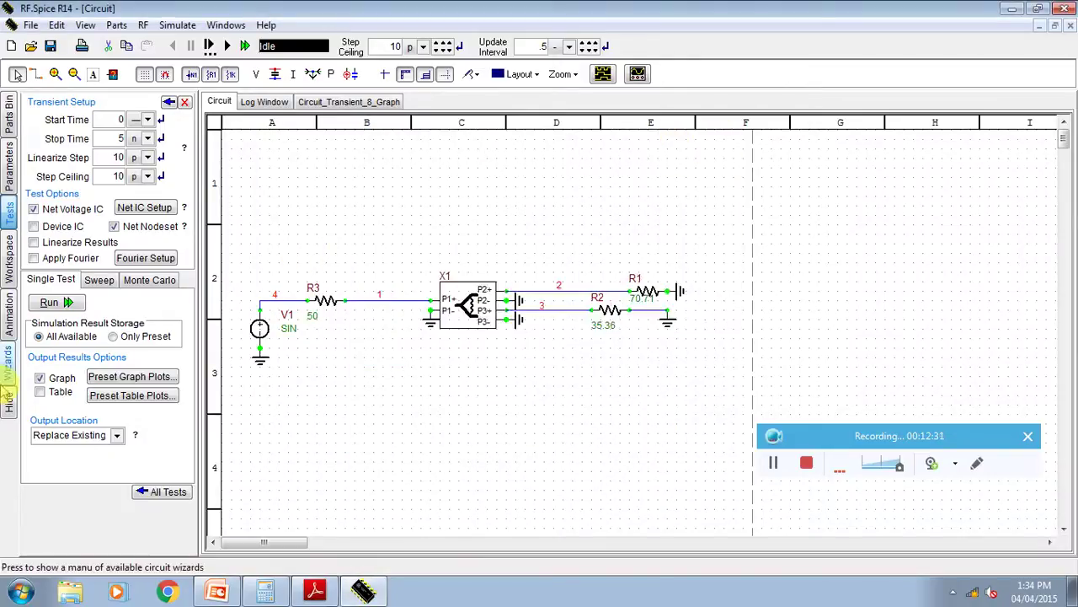
- Replace v(1), v(2) and v(3) with p(r1), p(r2) and p(r3) in the preset graph plots and run the transient test
left_click(109, 376)
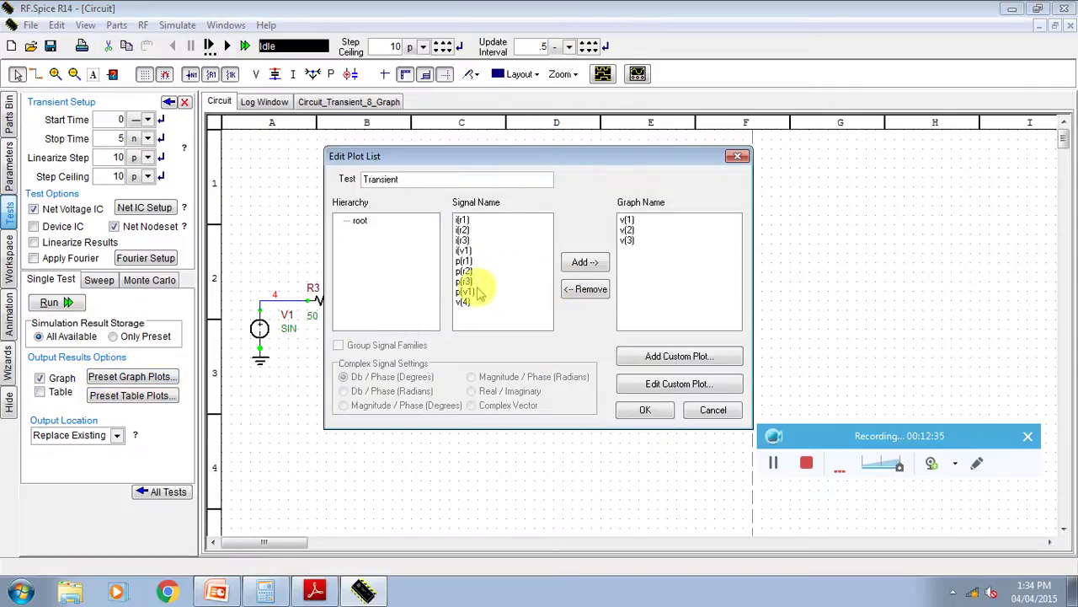
left_click(466, 262)
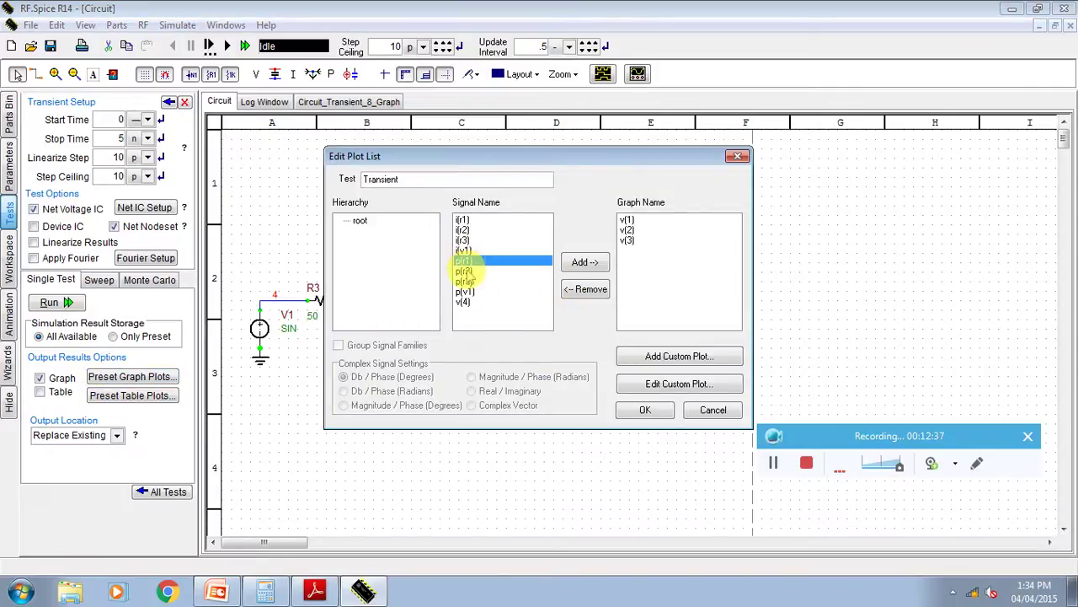
left_click(465, 281, "shift")
left_click(585, 262)
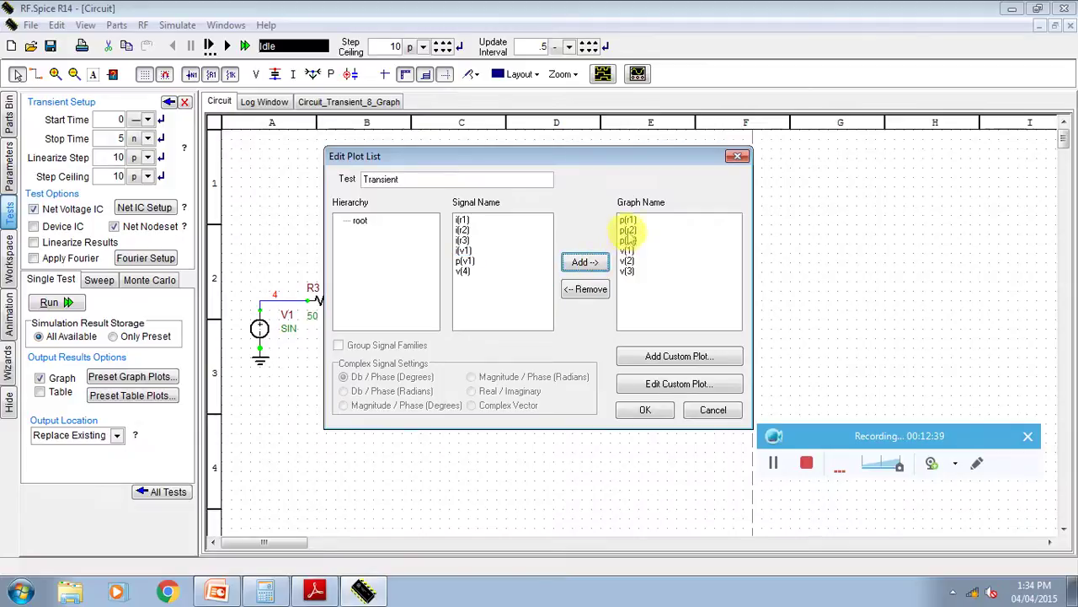
left_click(627, 250)
left_click(628, 270, "shift")
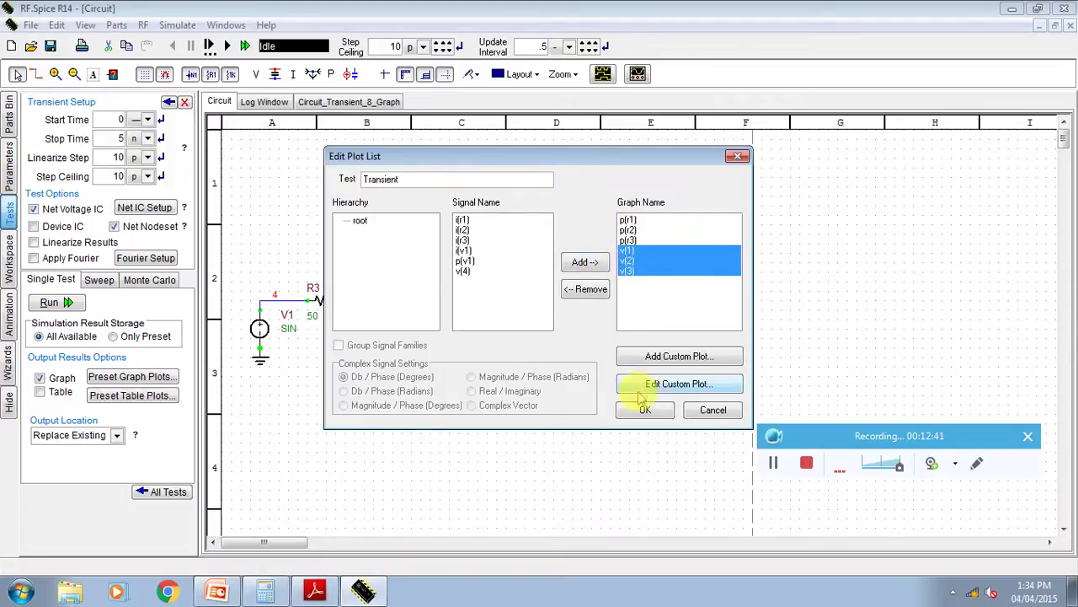
left_click(585, 289)
left_click(645, 409)
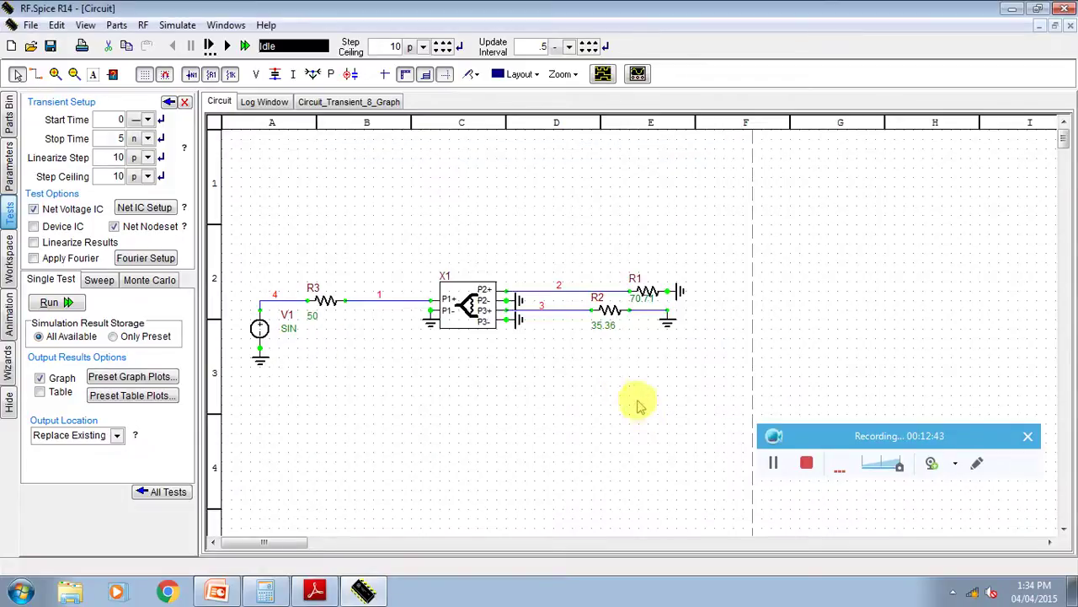
left_click(49, 302)
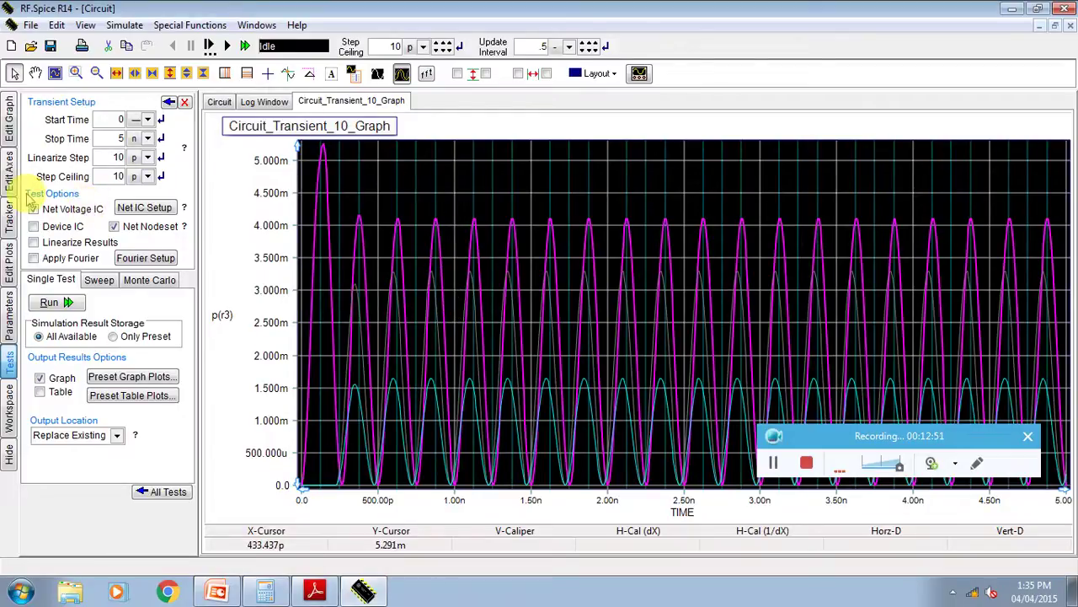
- Compare the transient power waveforms p(r1), p(r2) and p(r3) in pairs by hiding and showing their traces in the tracker
left_click(10, 216)
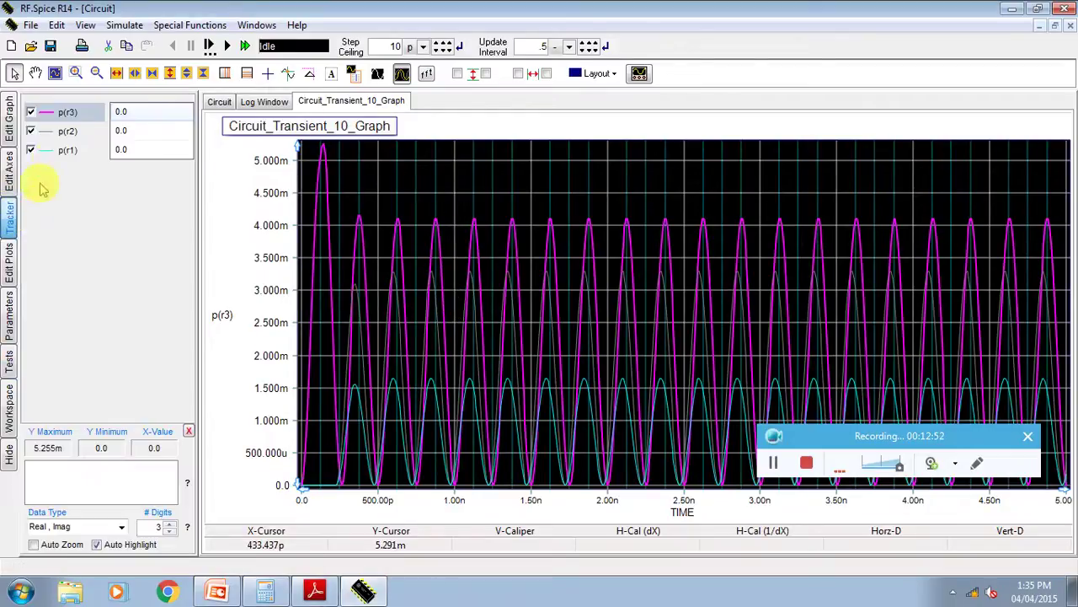
left_click(30, 132)
left_click(30, 112)
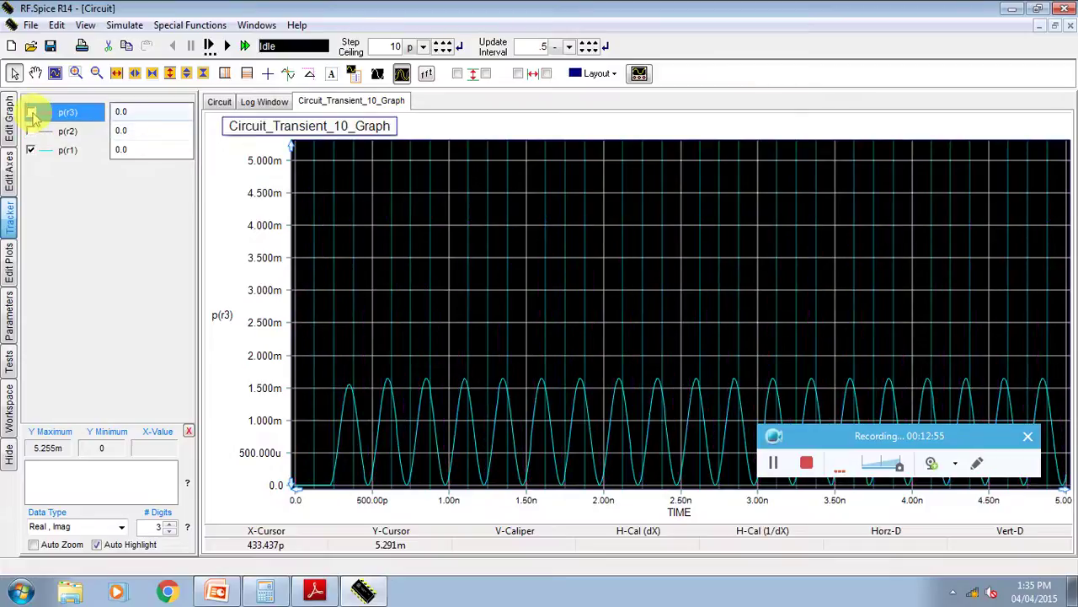
left_click(31, 131)
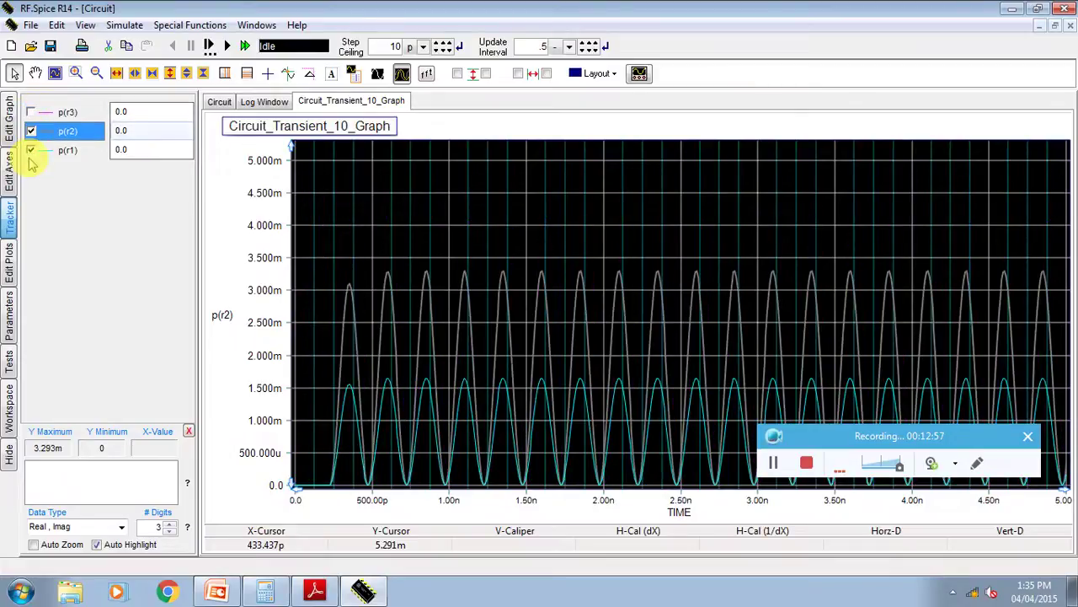
left_click(30, 150)
left_click(30, 112)
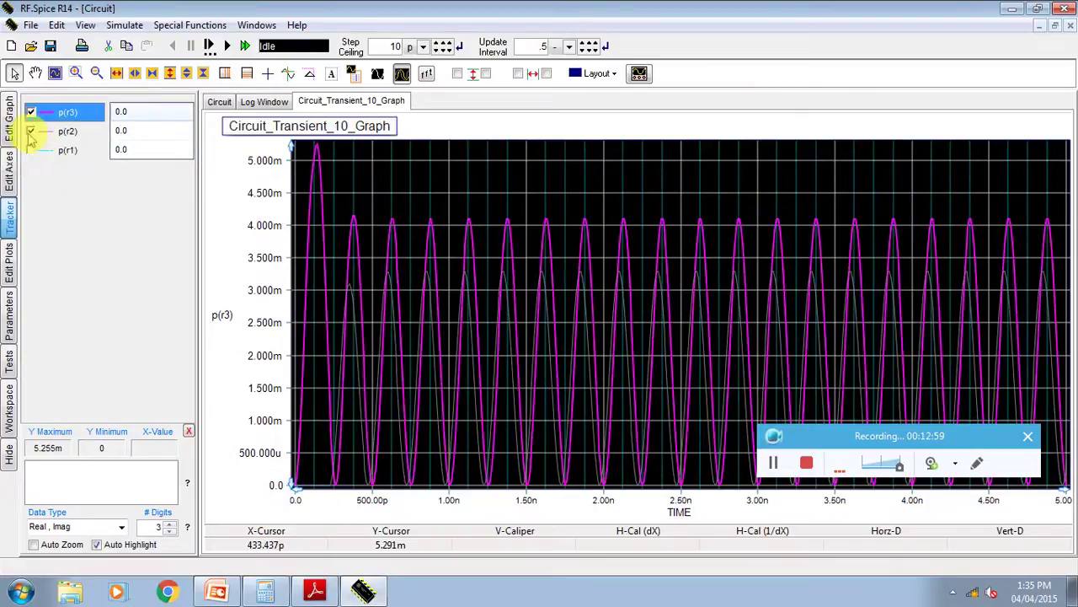
left_click(30, 131)
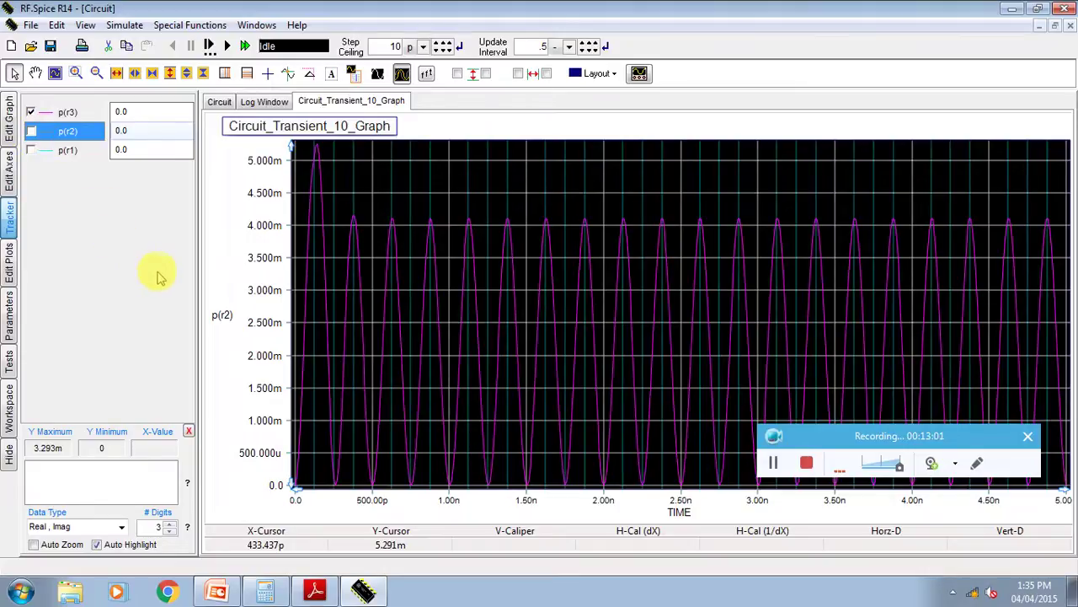
left_click(31, 151)
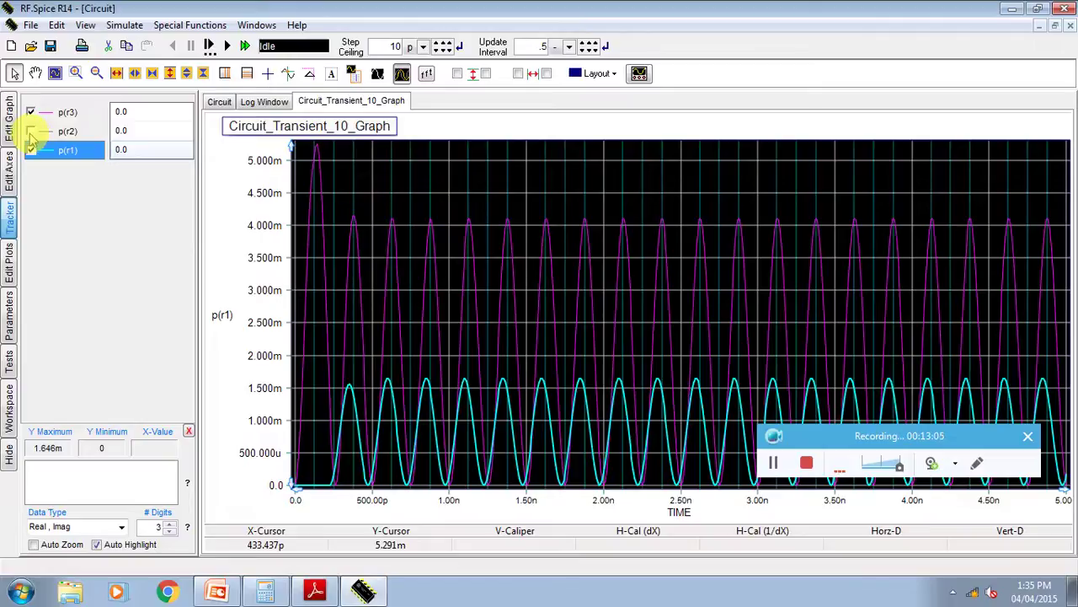
left_click(31, 131)
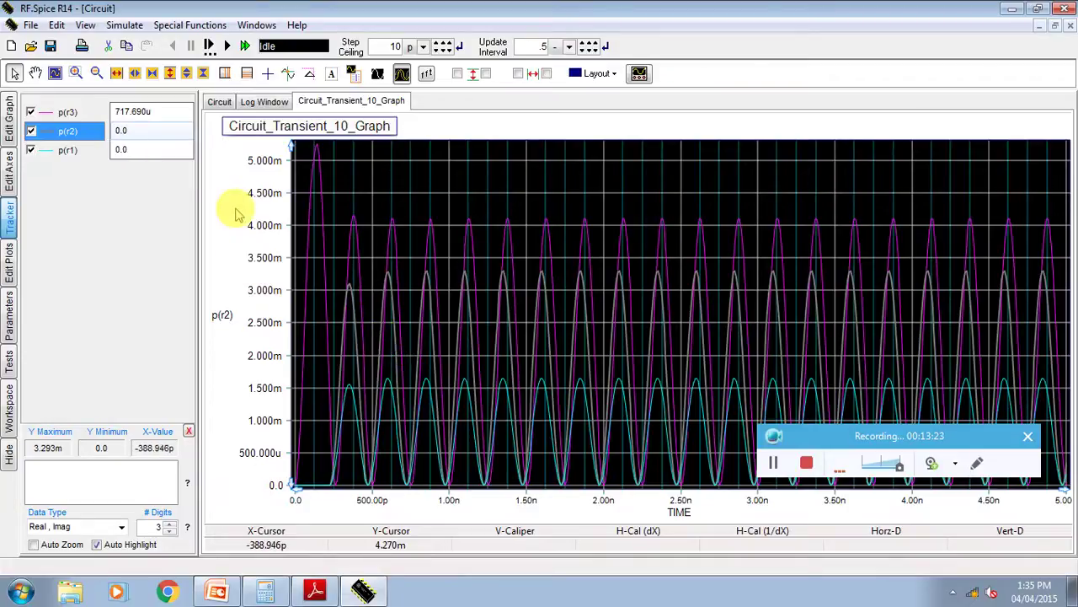
- Isolate the p(r1) power waveform, and restore the p(r2) and p(r3) traces for comparison
left_click(31, 132)
left_click(31, 112)
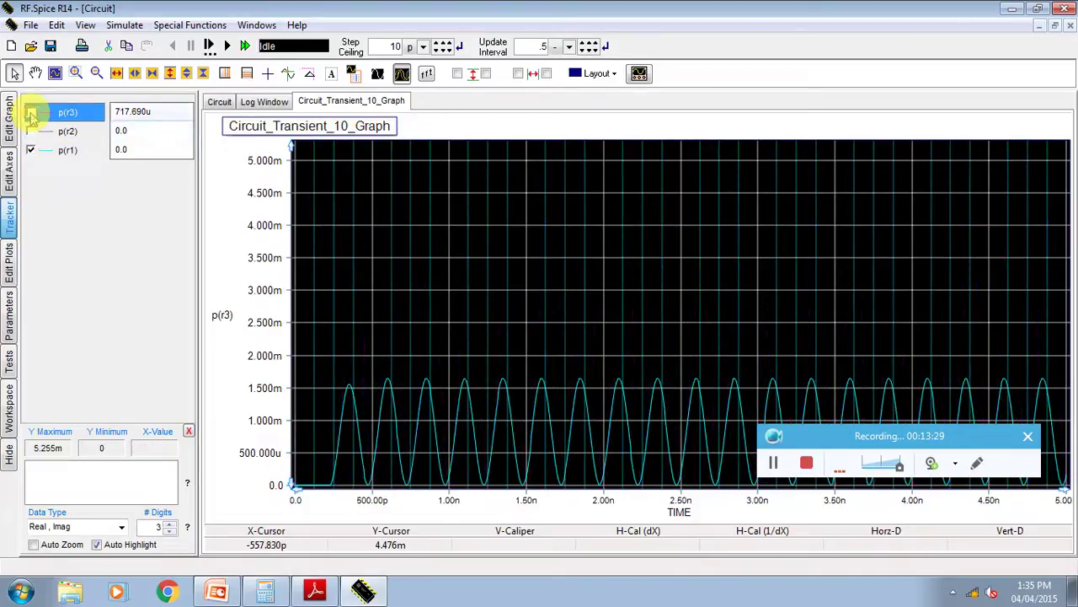
left_click(31, 131)
left_click(31, 112)
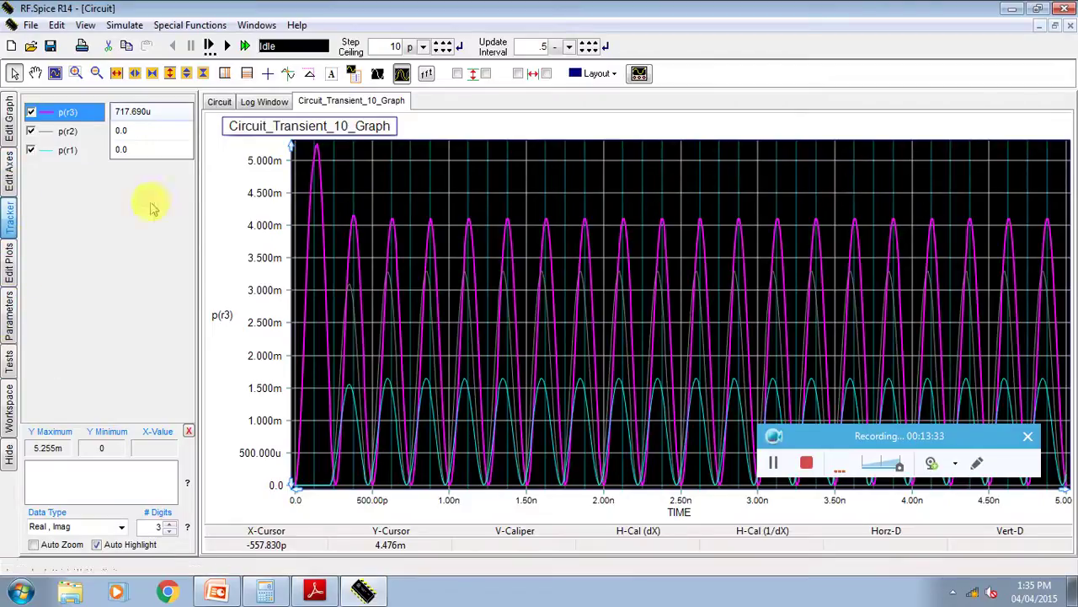
- Set load resistors R2 and R1 in the circuit to 50 ohms each and check divider X1's model parameters
left_click(221, 104)
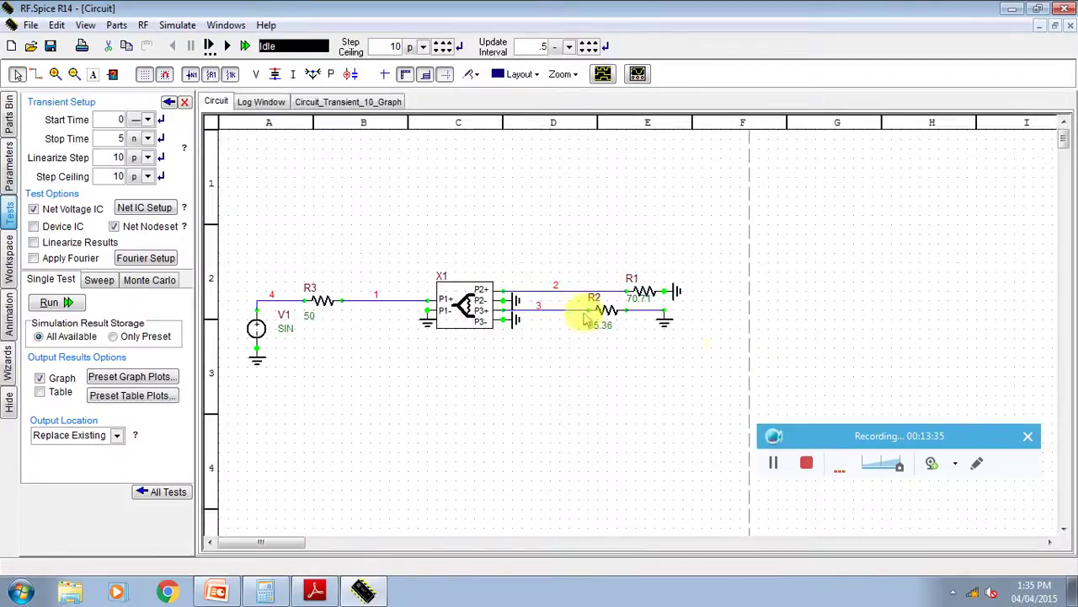
double_click(596, 324)
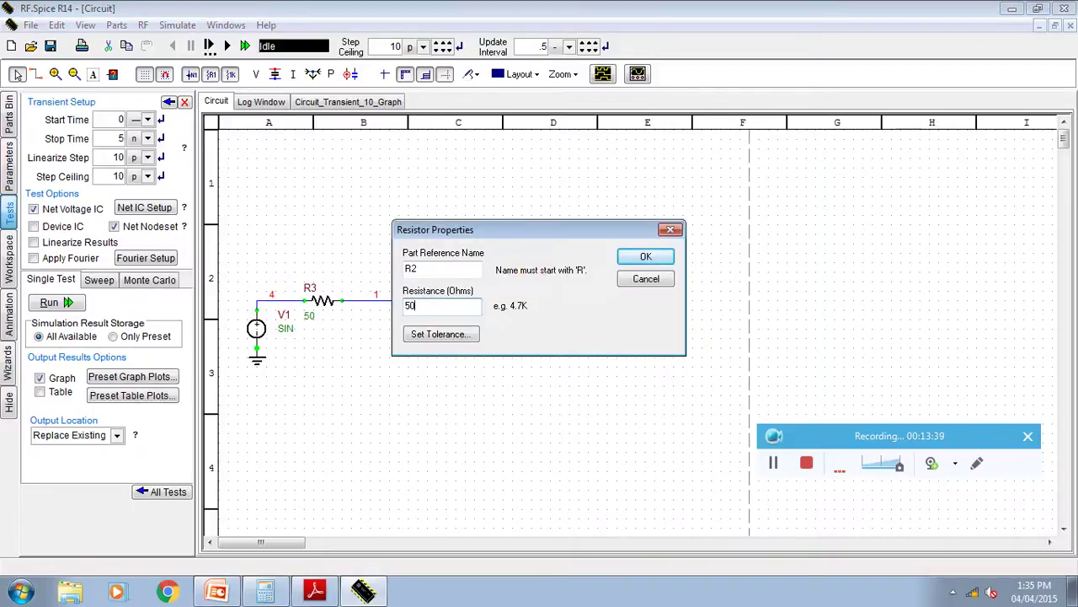
type("50")
left_click(645, 256)
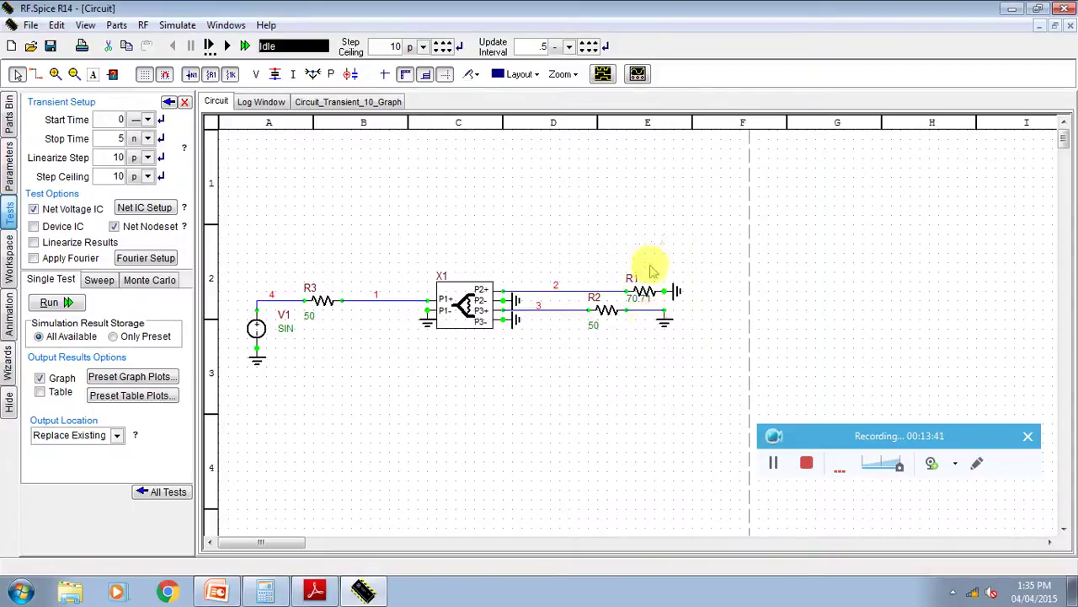
double_click(641, 304)
type("50")
left_click(643, 258)
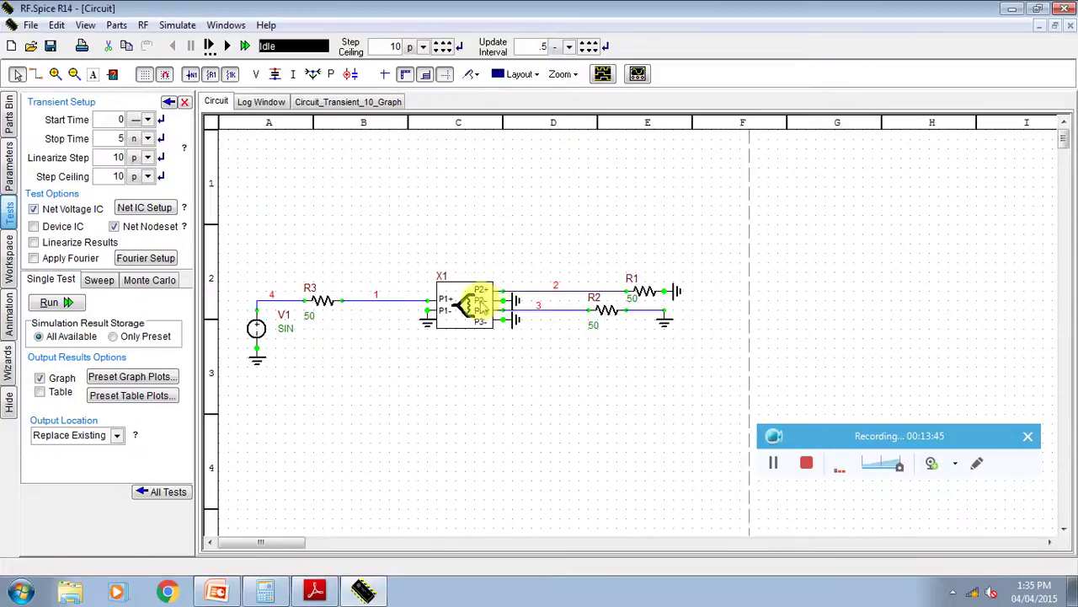
double_click(472, 304)
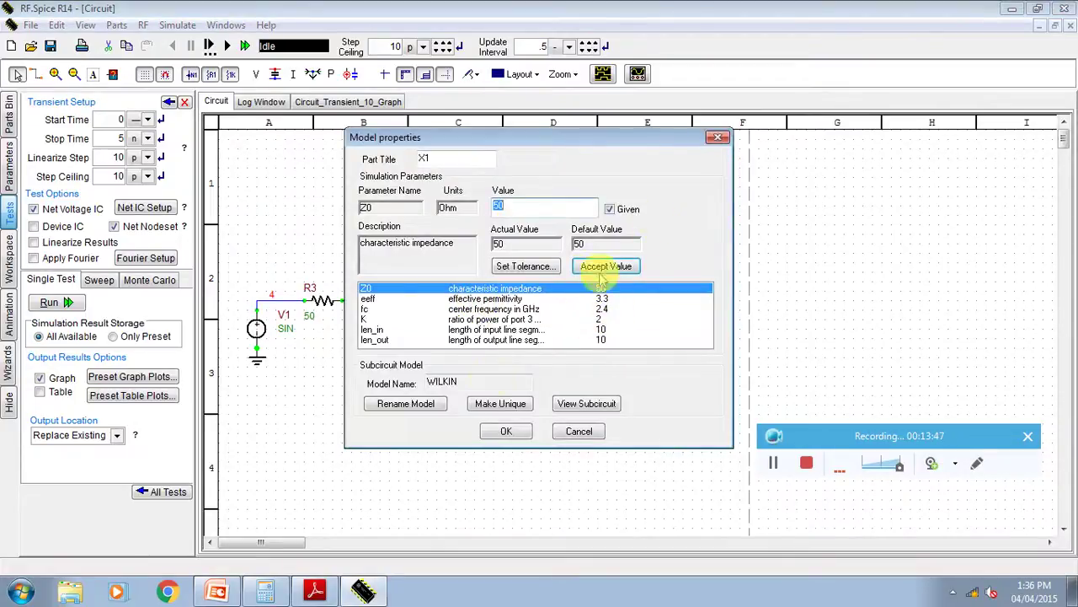
left_click(506, 431)
- Replace p(r1), p(r2) and p(r3) with v(1), v(2) and v(3) in the preset graph plots and run the transient test
left_click(158, 379)
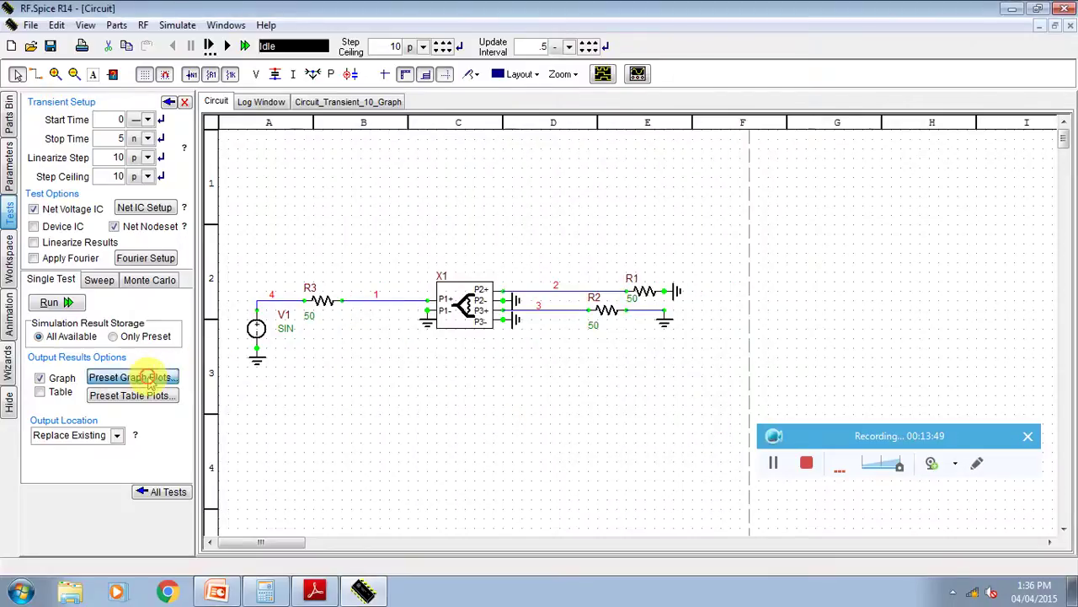
left_click_drag(462, 271, 466, 299)
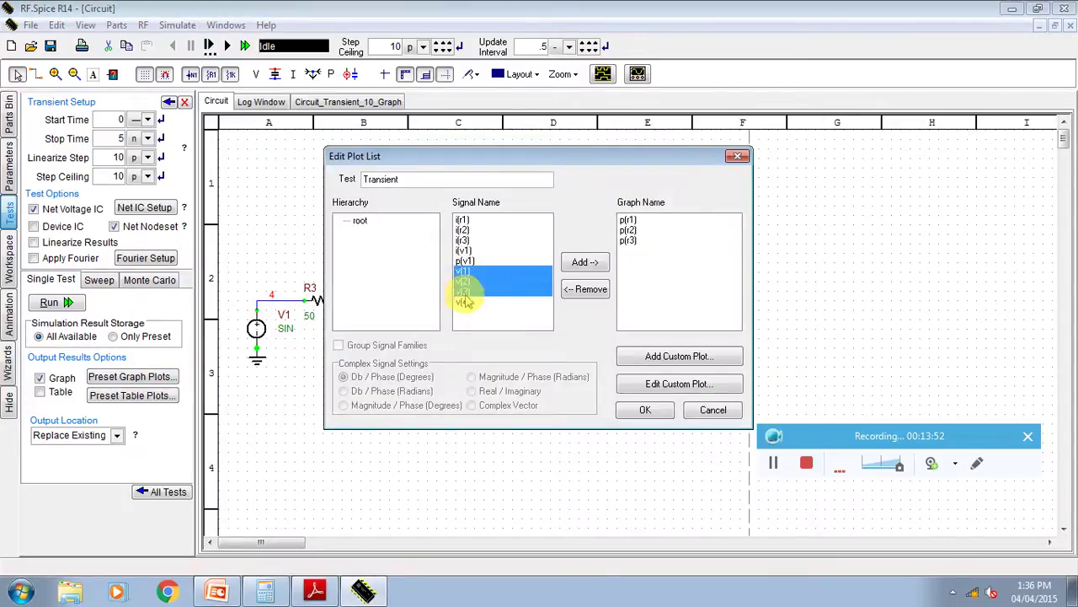
left_click(585, 262)
left_click_drag(627, 221, 632, 243)
left_click(592, 289)
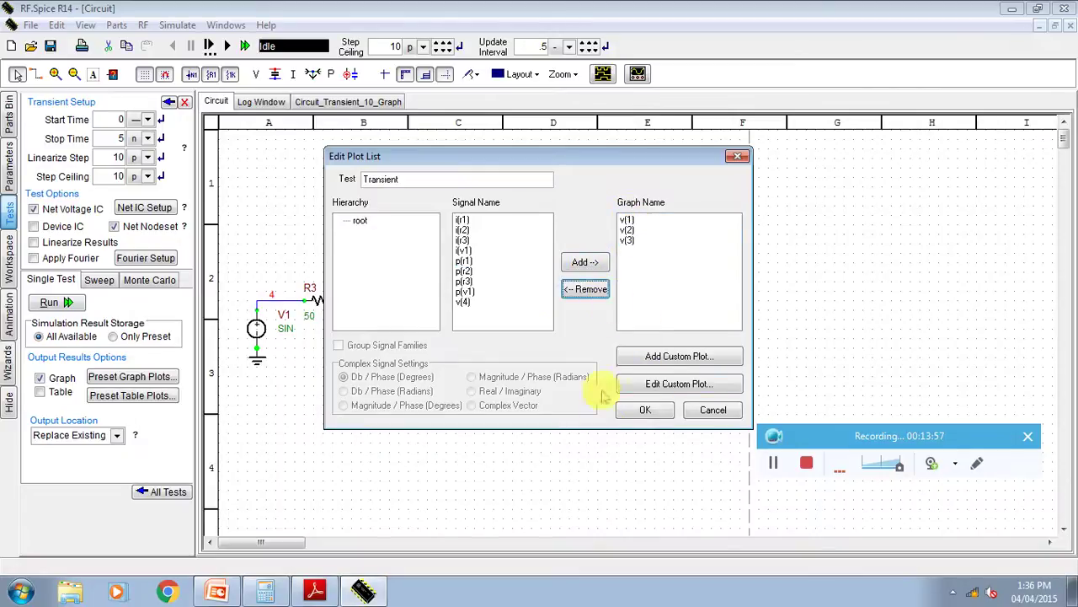
left_click(645, 409)
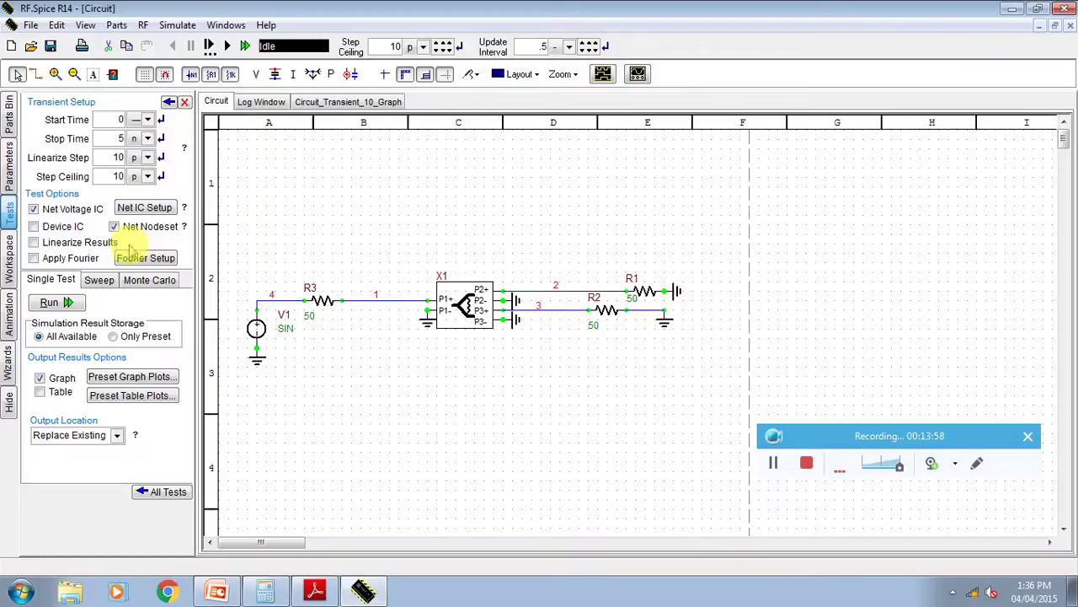
left_click(63, 305)
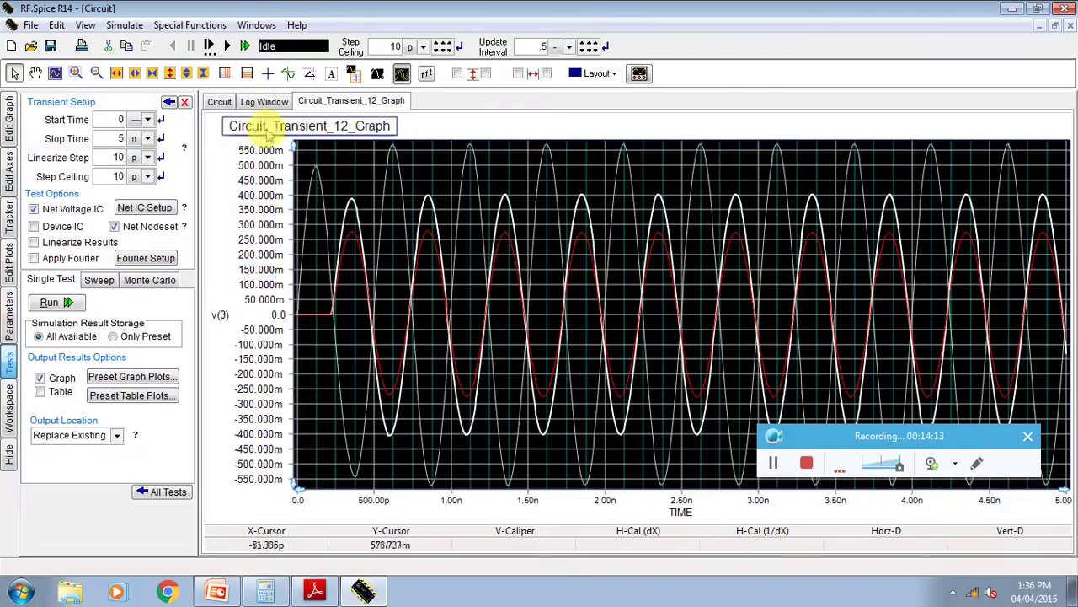
- Examine v(1) alone, bring back v(2) and v(3) to compare the port voltages, and return to the circuit
left_click(10, 206)
left_click(31, 132)
left_click(31, 112)
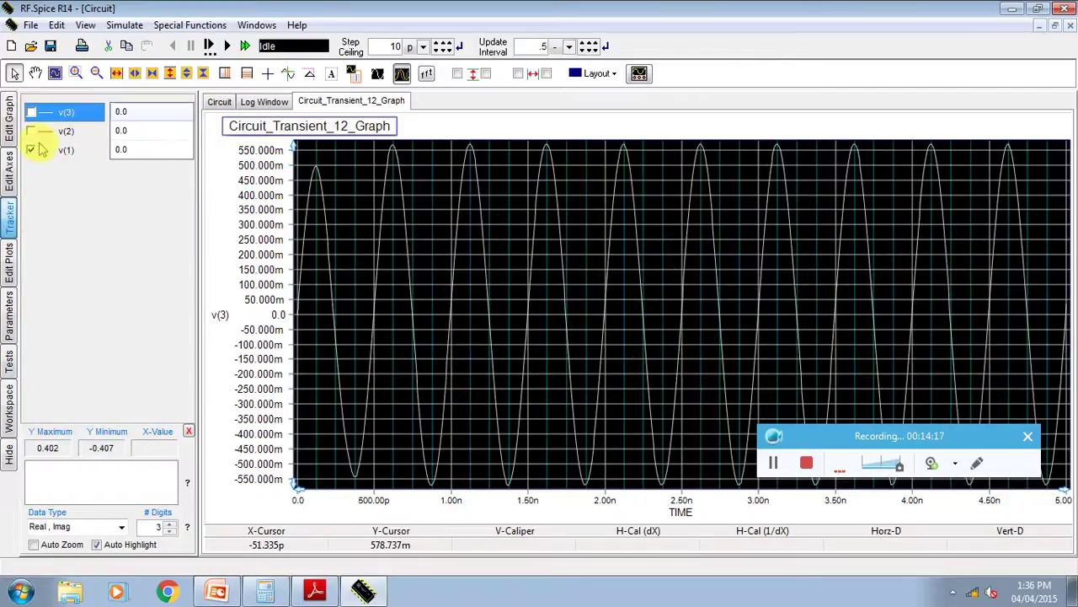
left_click(32, 132)
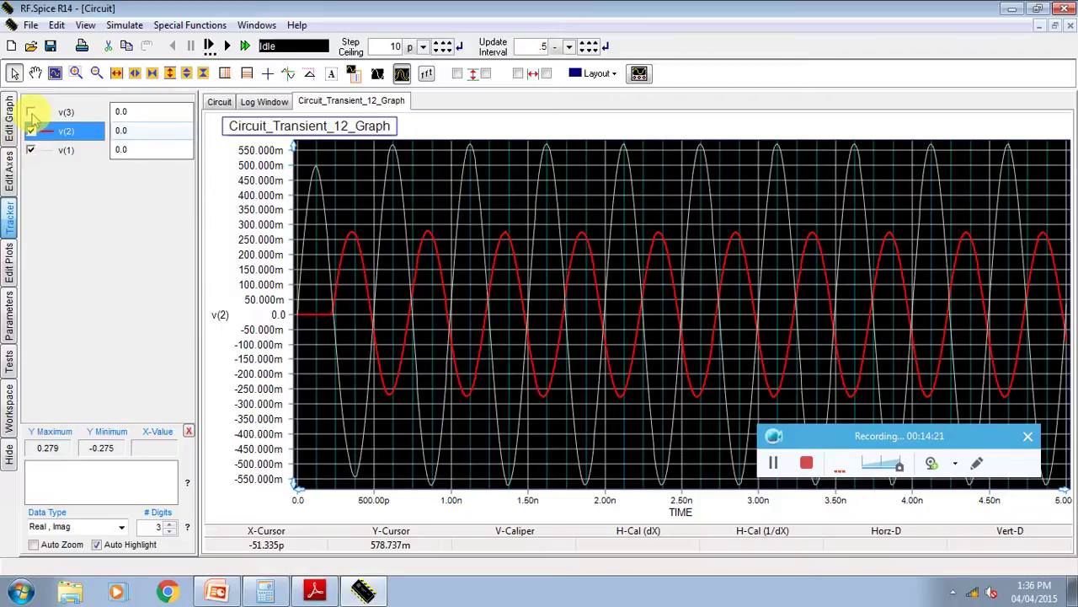
left_click(31, 113)
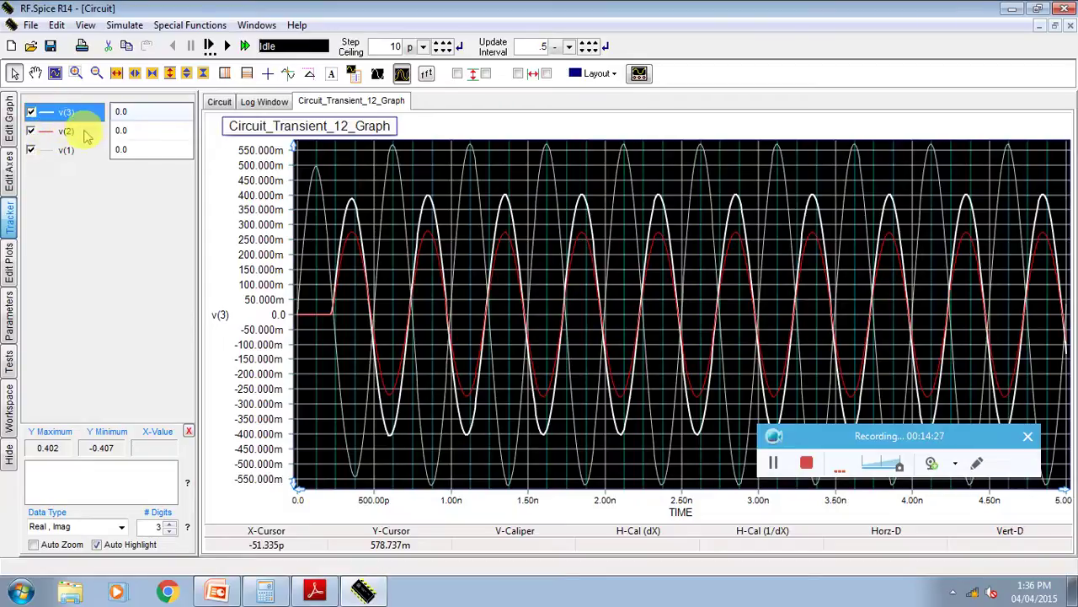
left_click(220, 102)
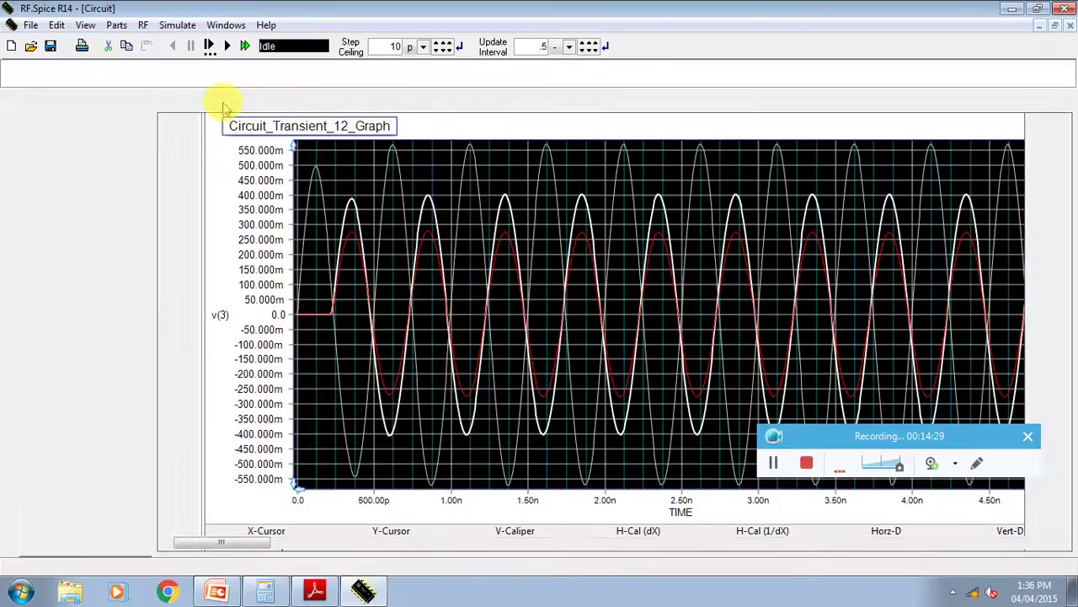